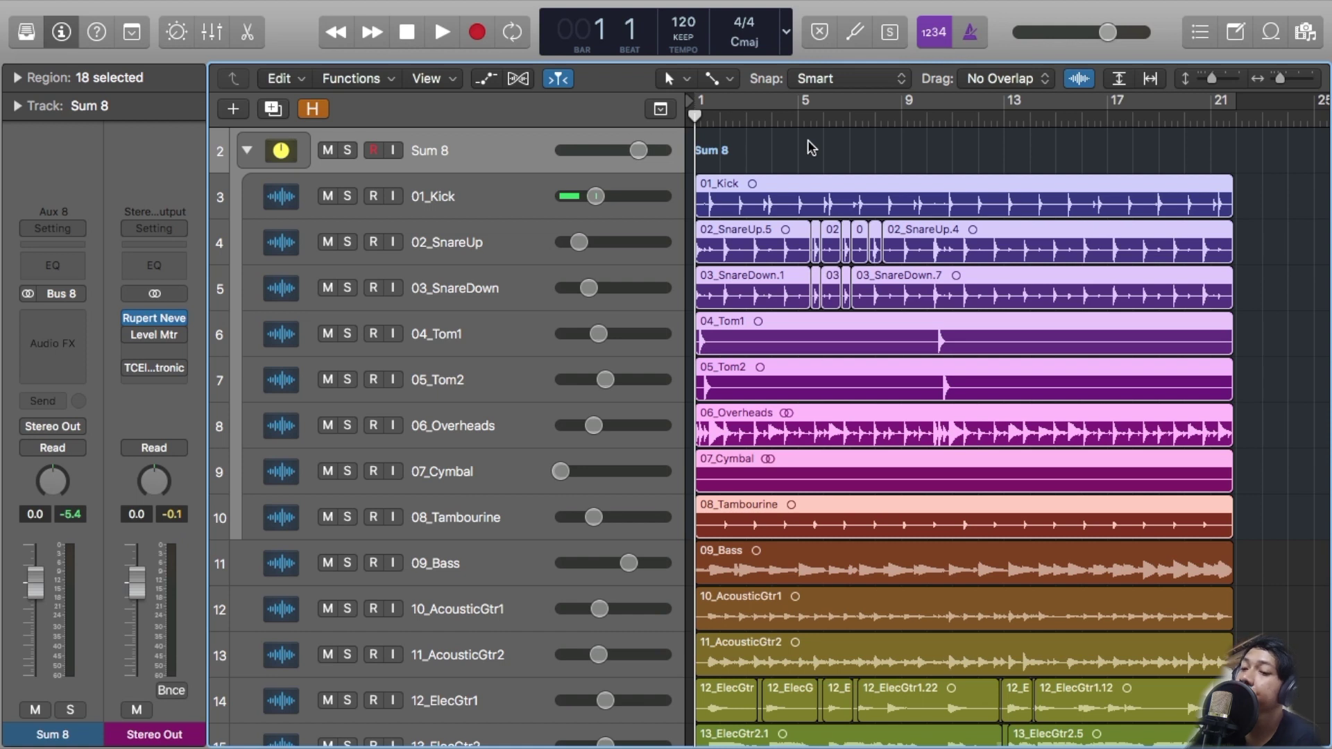
Listen to the unprocessed mix and insert the JST BG-Drums plug-in on the Sum 8 channel.
key(space)
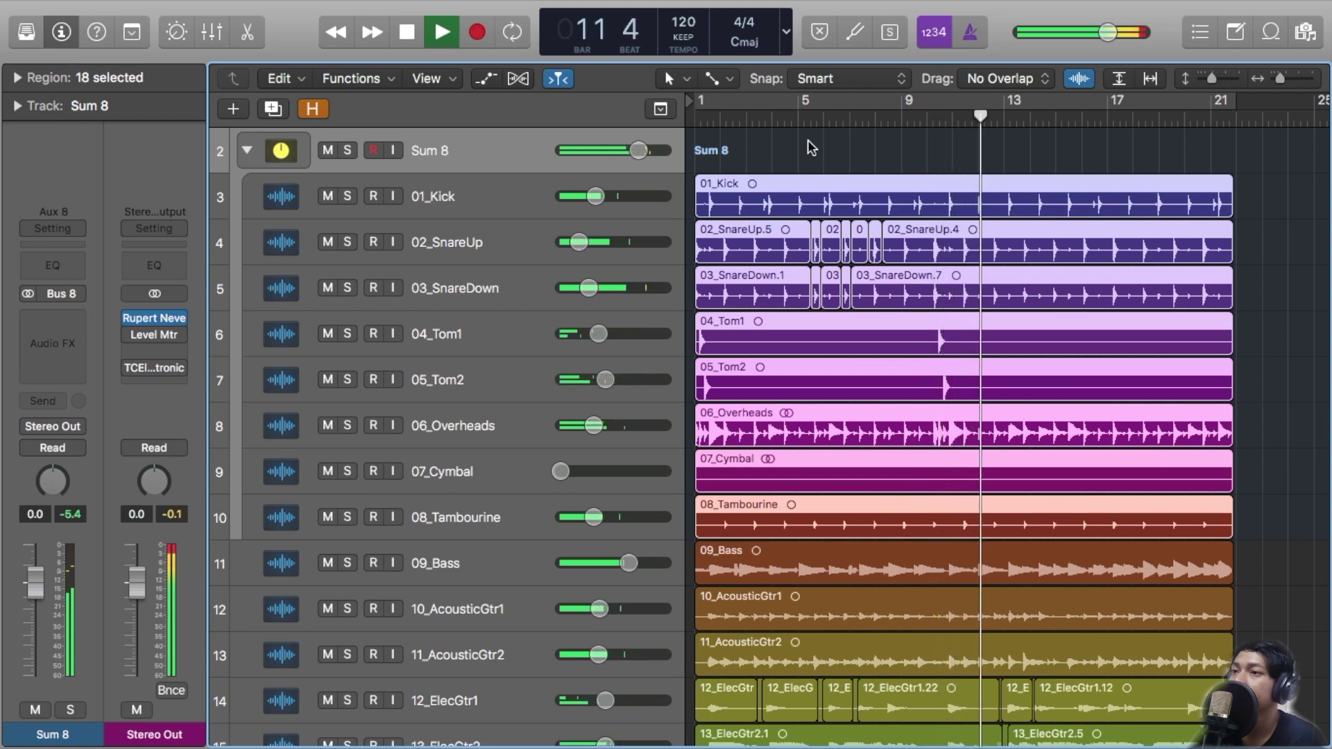
key(space)
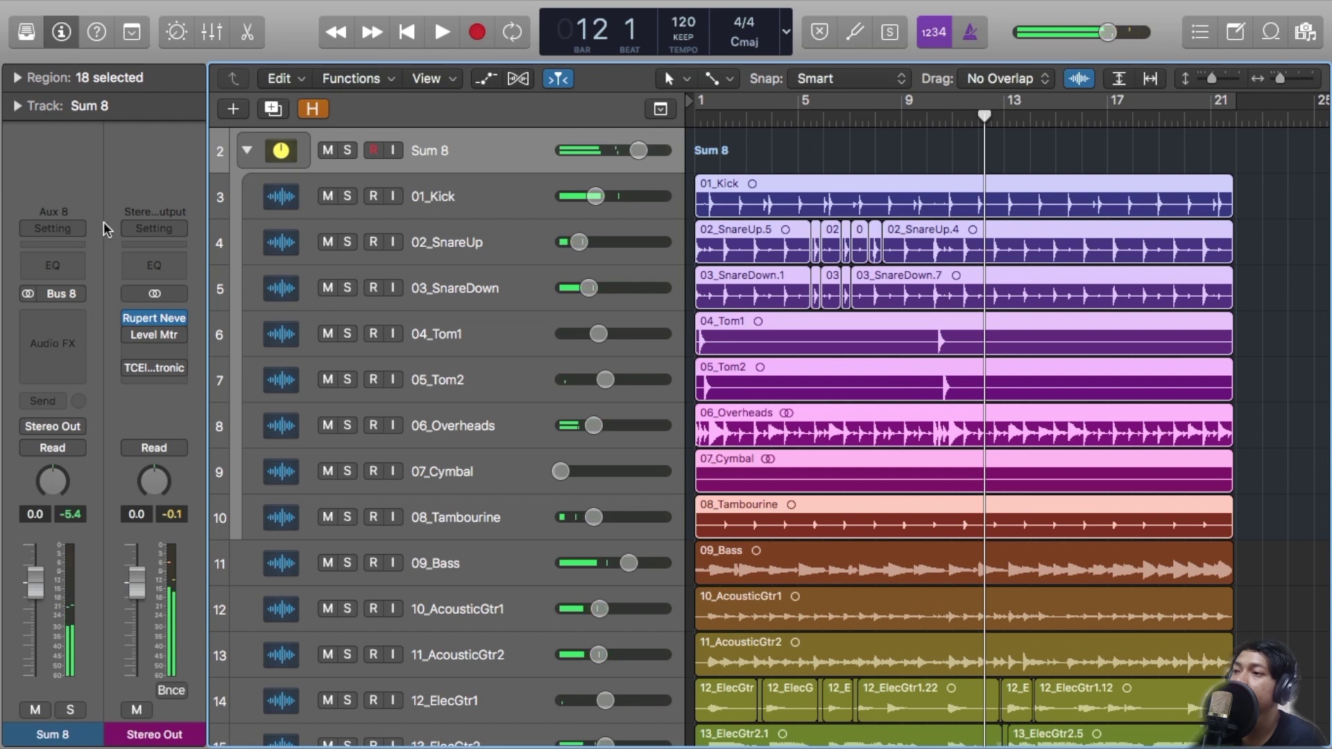
click(79, 323)
mouse_move(161, 376)
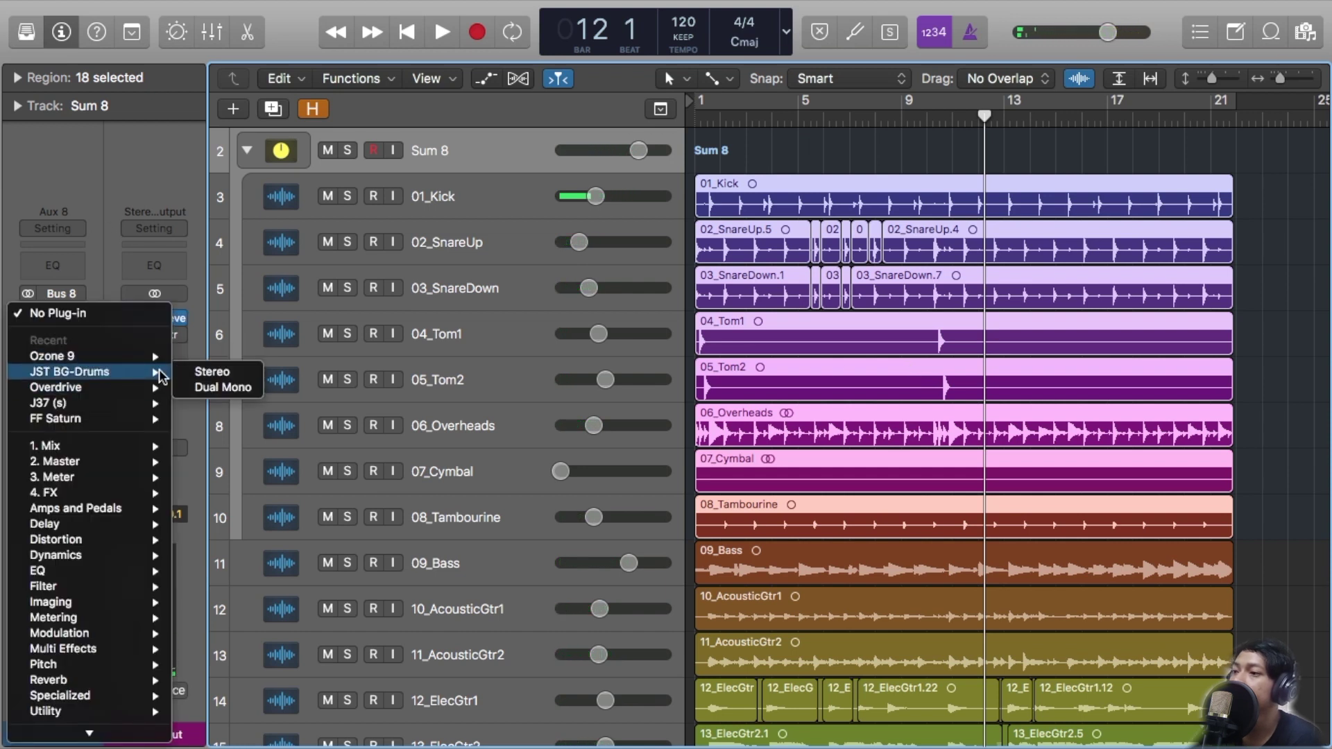
click(218, 378)
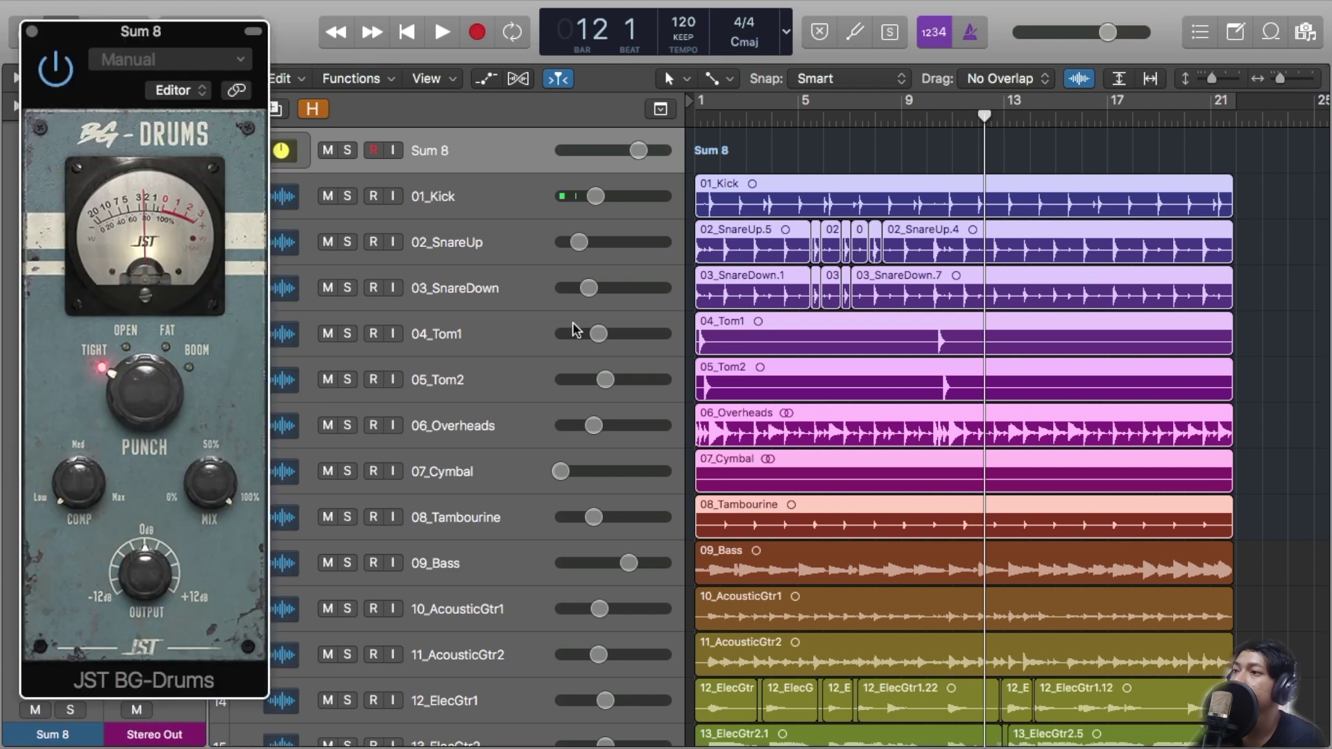
mouse_move(186, 42)
mouse_down()
mouse_move(523, 35)
mouse_move(191, 35)
mouse_up()
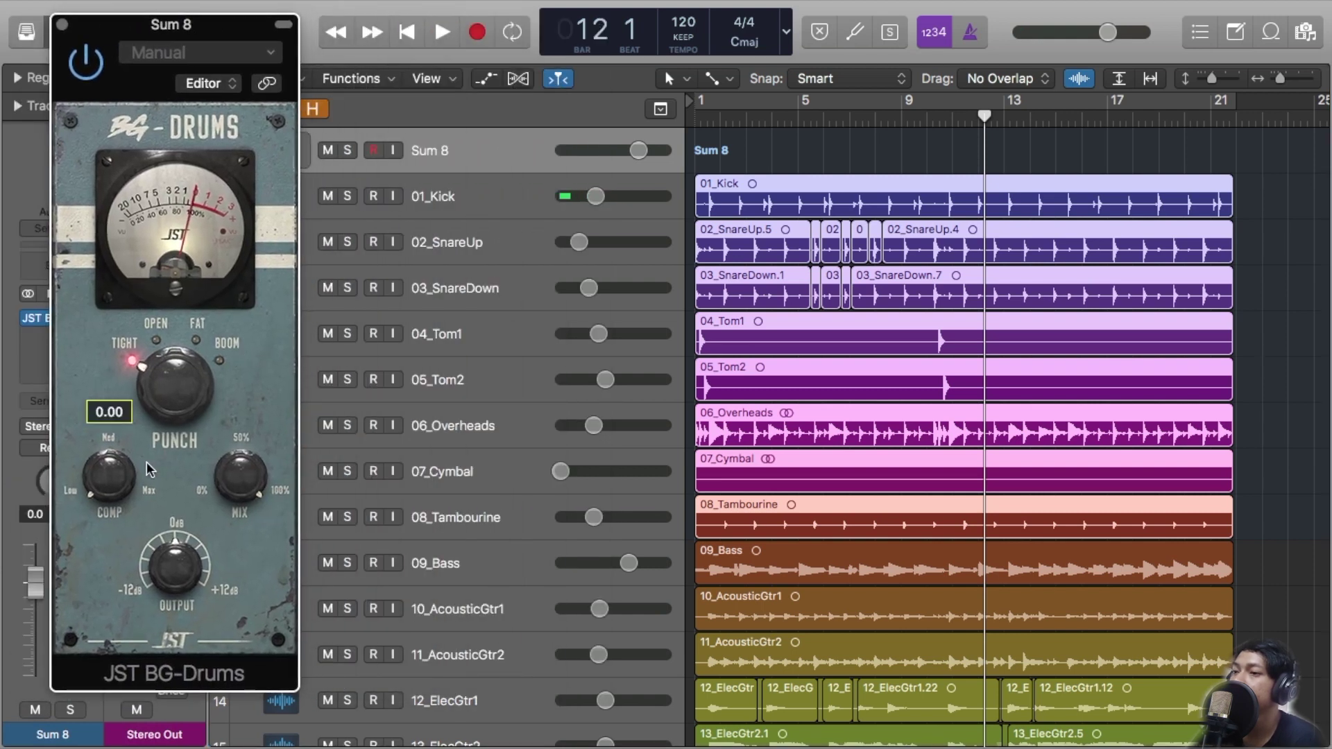
Play the song from the beginning and raise the BG-Drums compression on Sum 8 to 81.
key(Return)
key(space)
drag(127, 468, 121, 267)
Audition the Open, Fat and Boom Punch modes during playback and return the Punch setting to Open.
drag(182, 389, 179, 340)
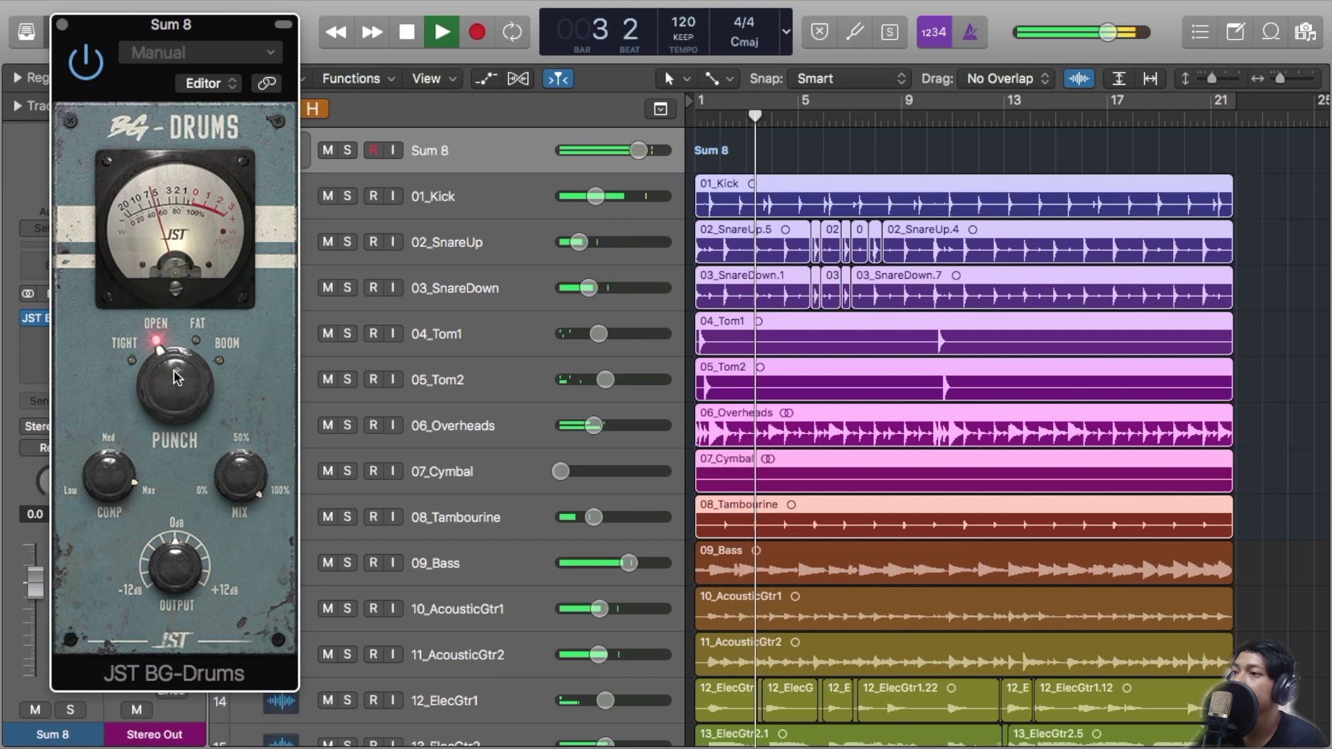
drag(171, 398, 185, 401)
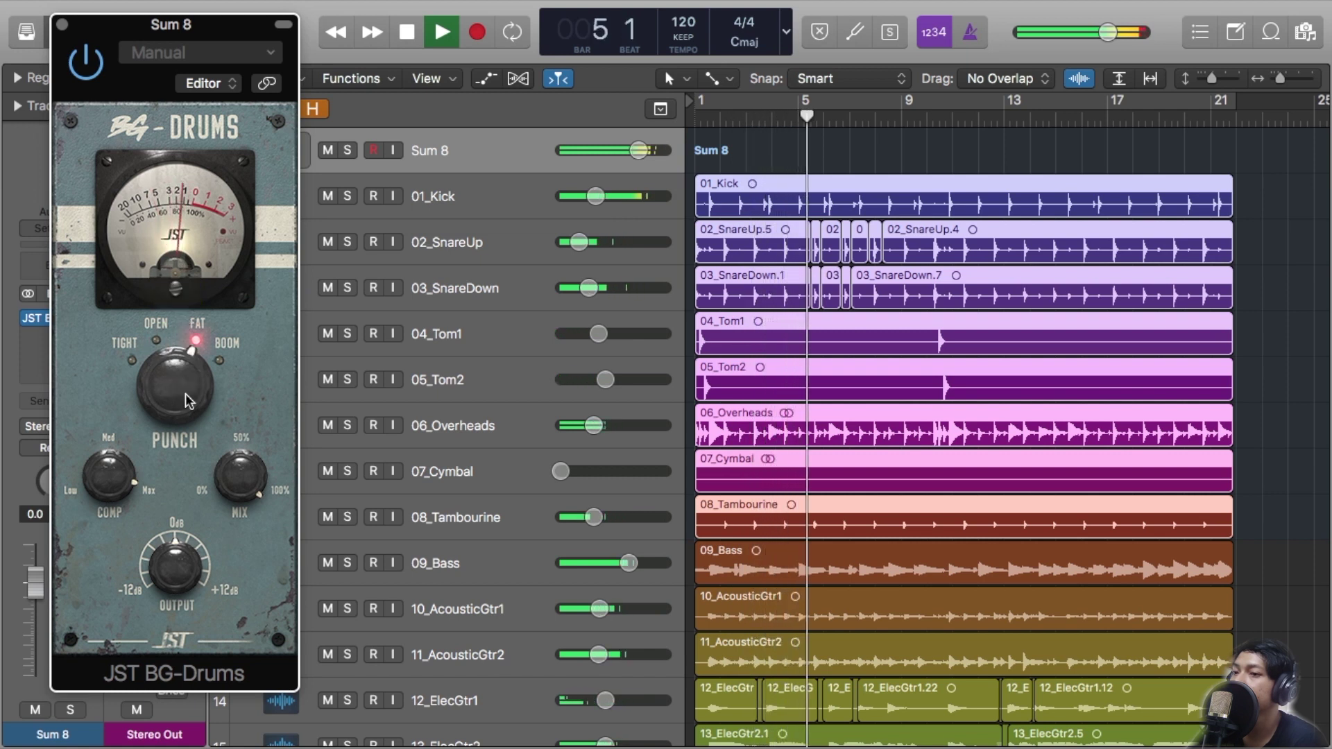
click(811, 286)
key(space)
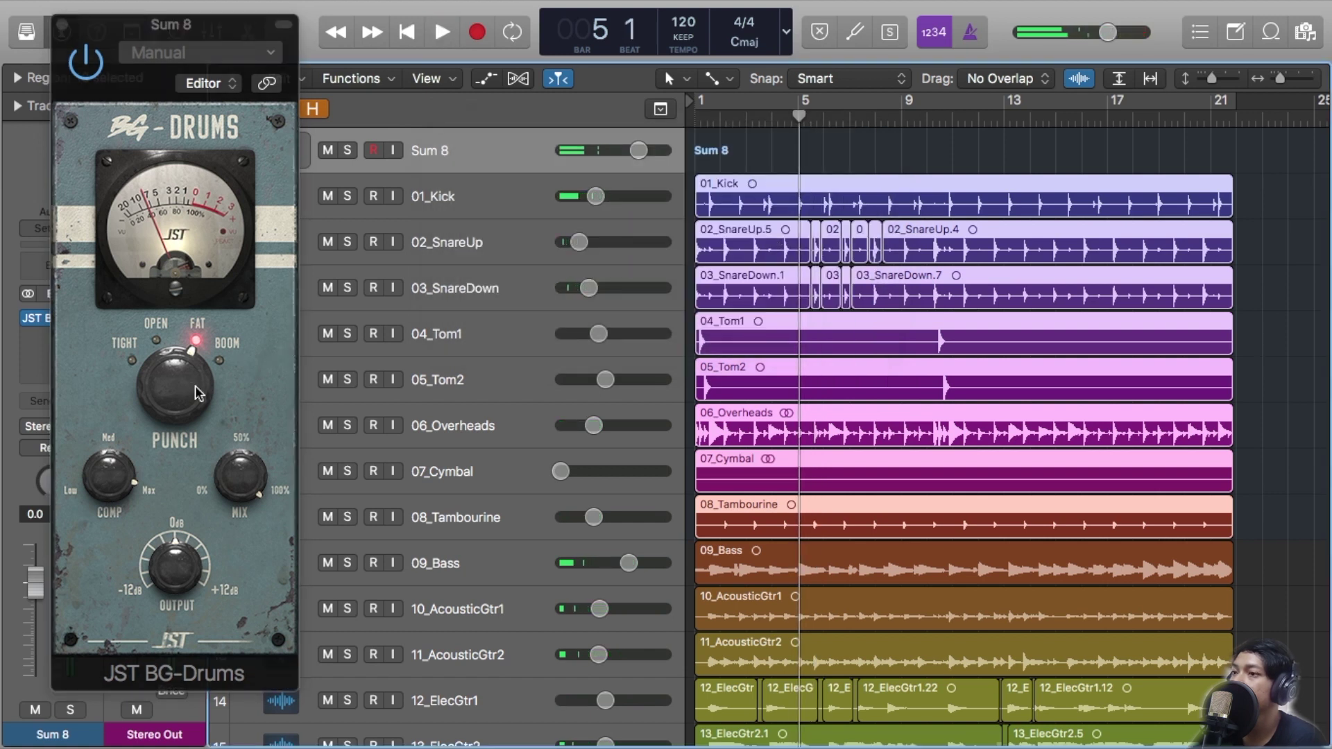
key(space)
drag(181, 364, 188, 334)
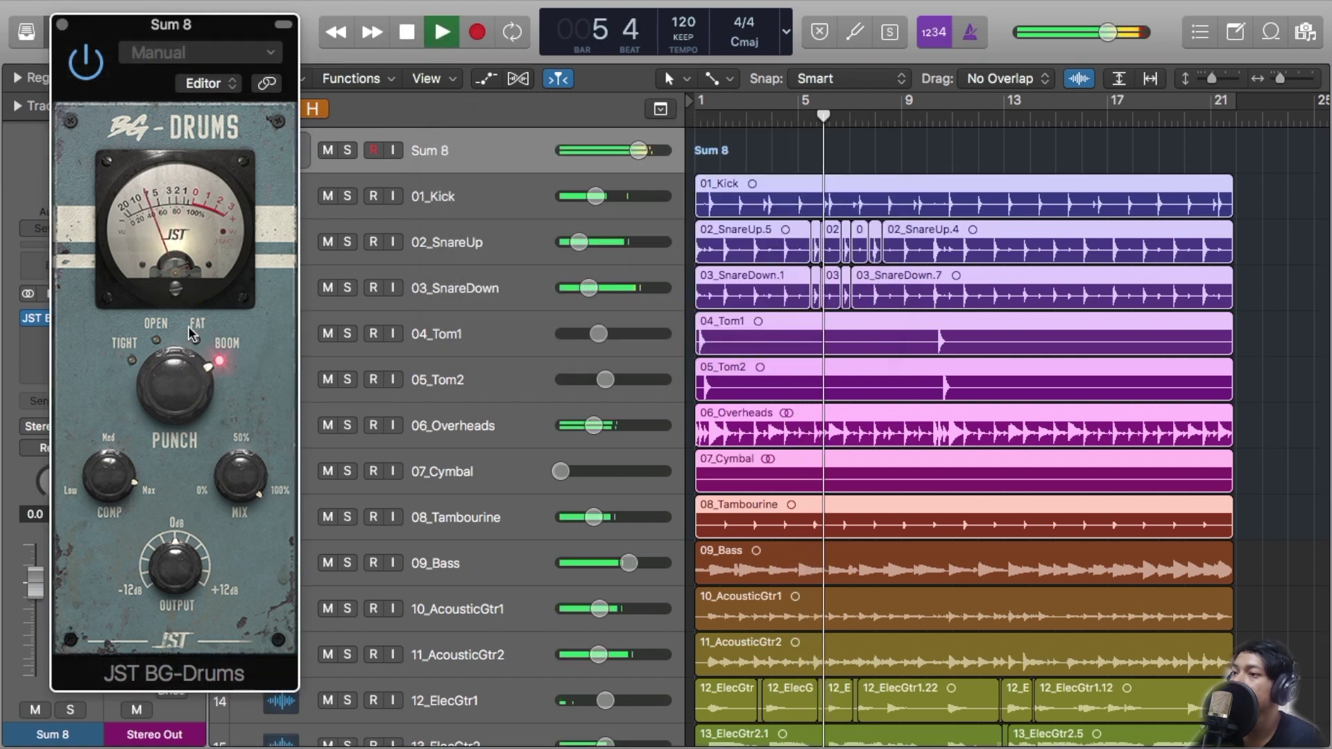
drag(182, 384, 115, 481)
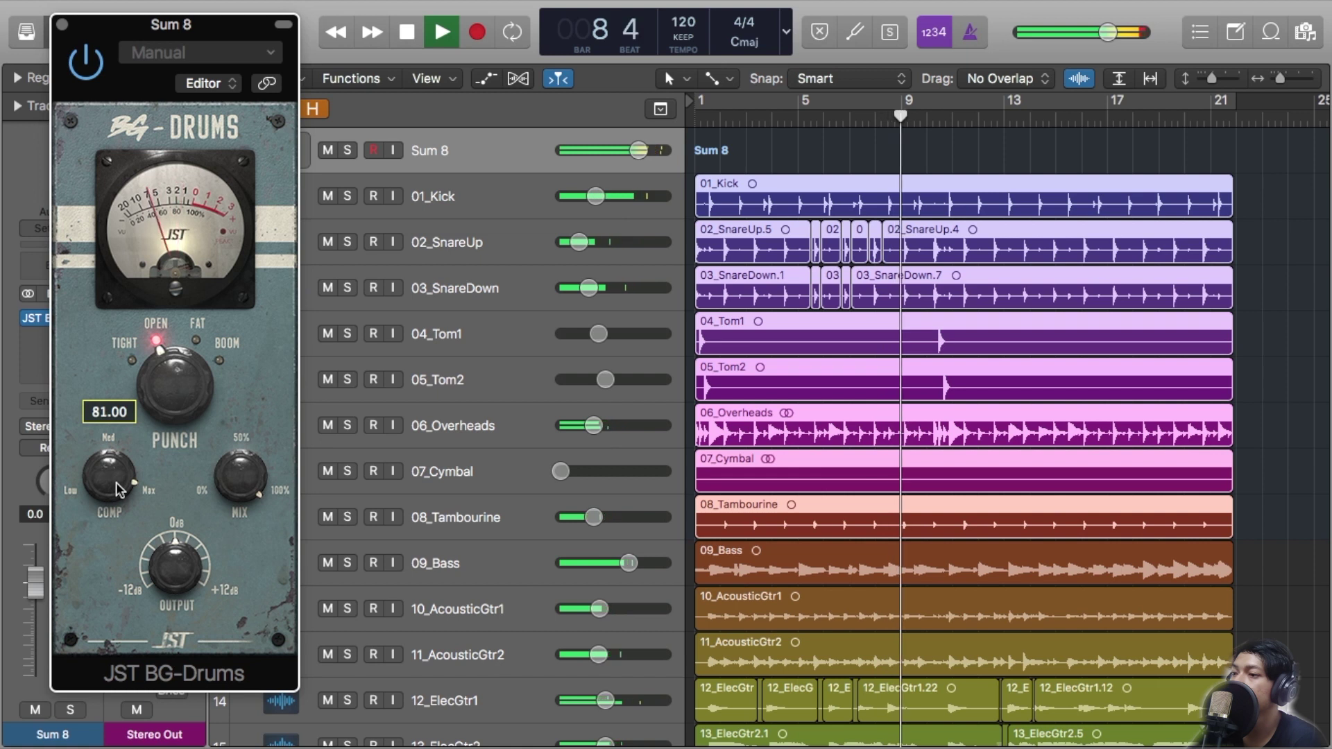
Set the BG-Drums Mix to 88 and Output to 0.60, and briefly bypass the plug-in to compare.
drag(242, 478, 248, 522)
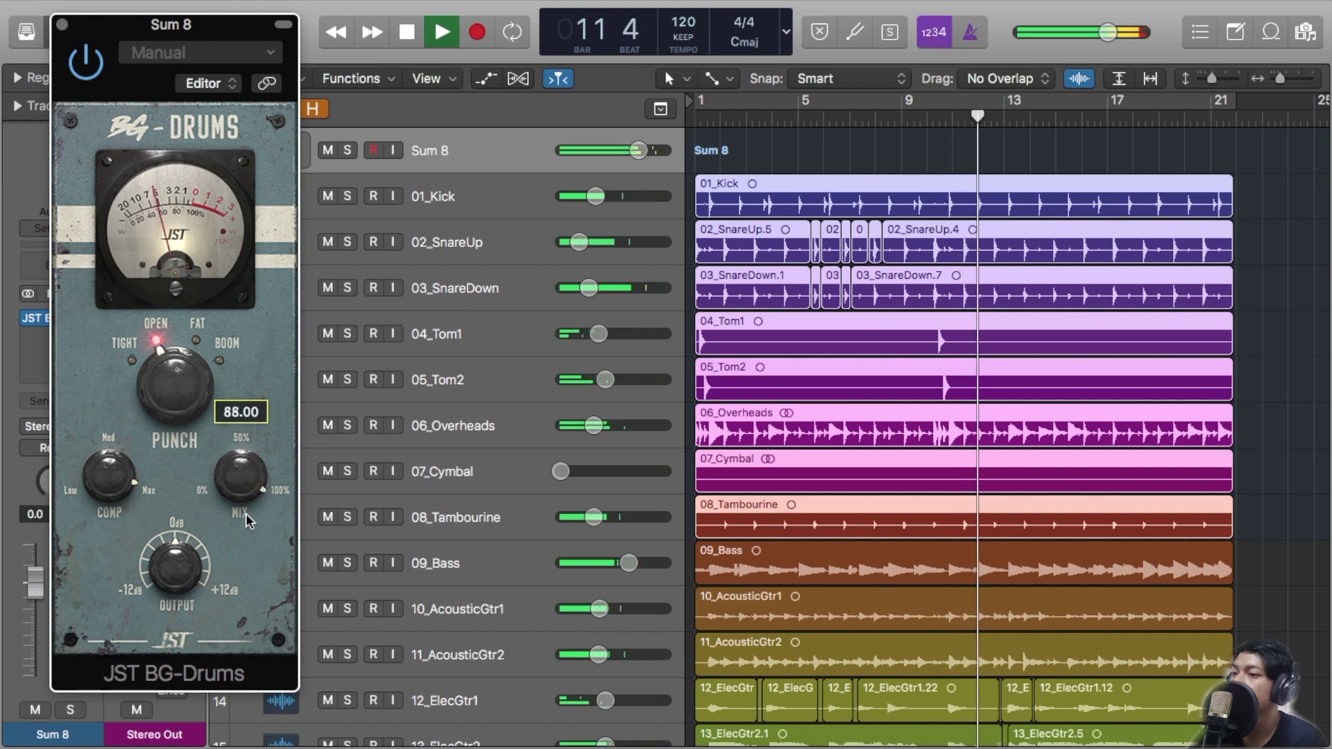
drag(177, 565, 179, 557)
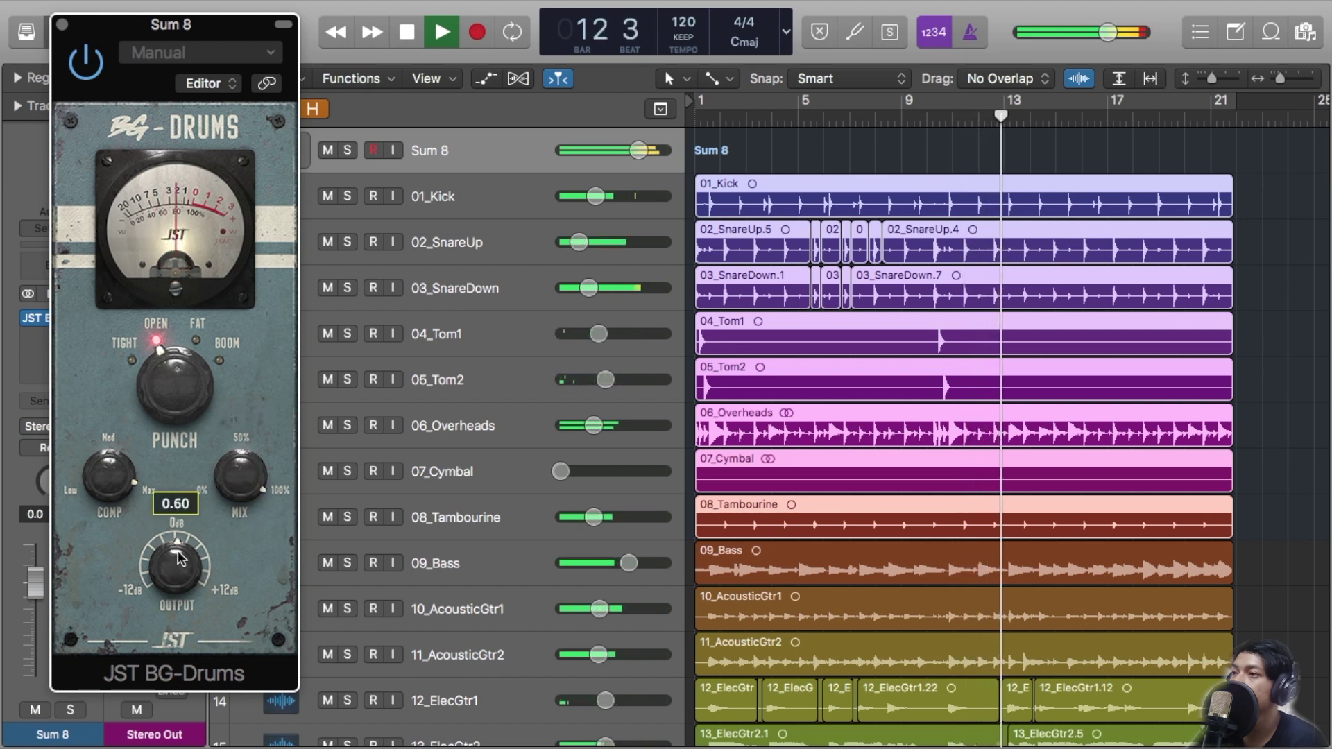
click(98, 67)
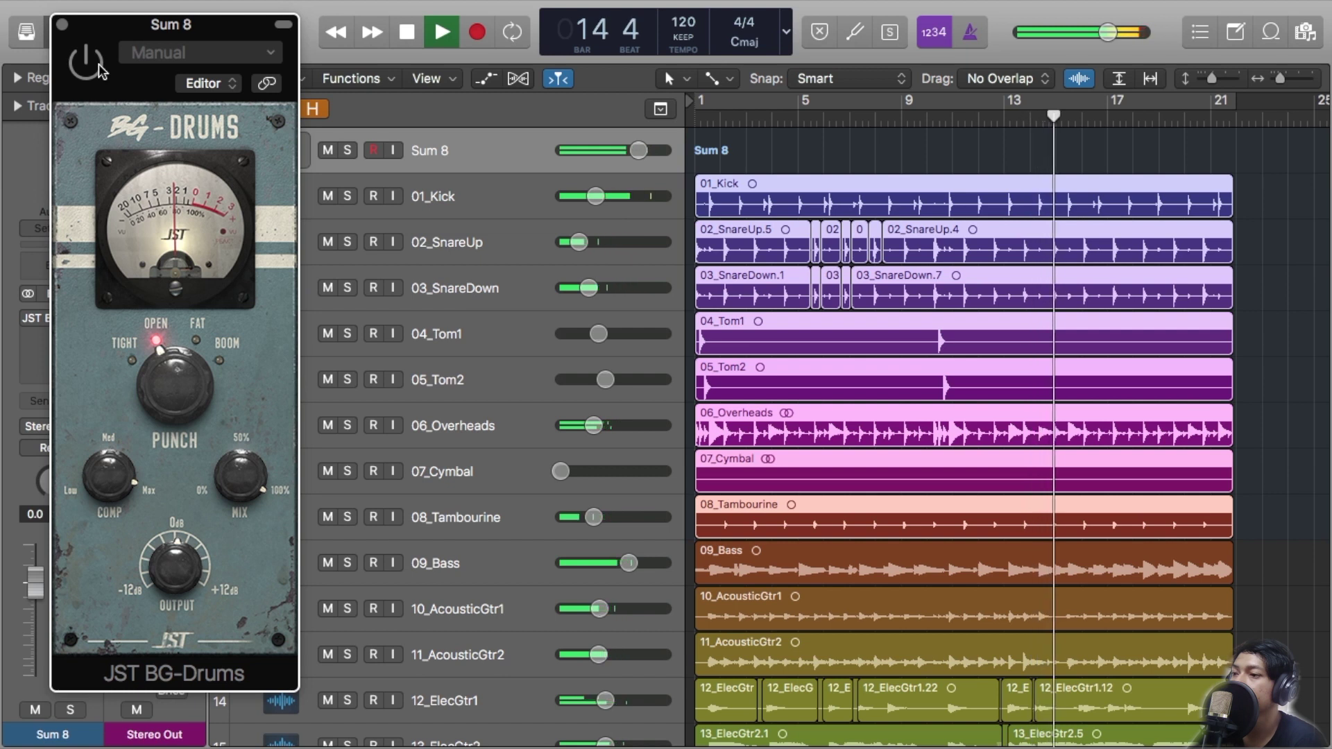
click(98, 67)
Lower the BG-Drums compression on Sum 8 to 64 and stop playback.
drag(104, 460, 109, 516)
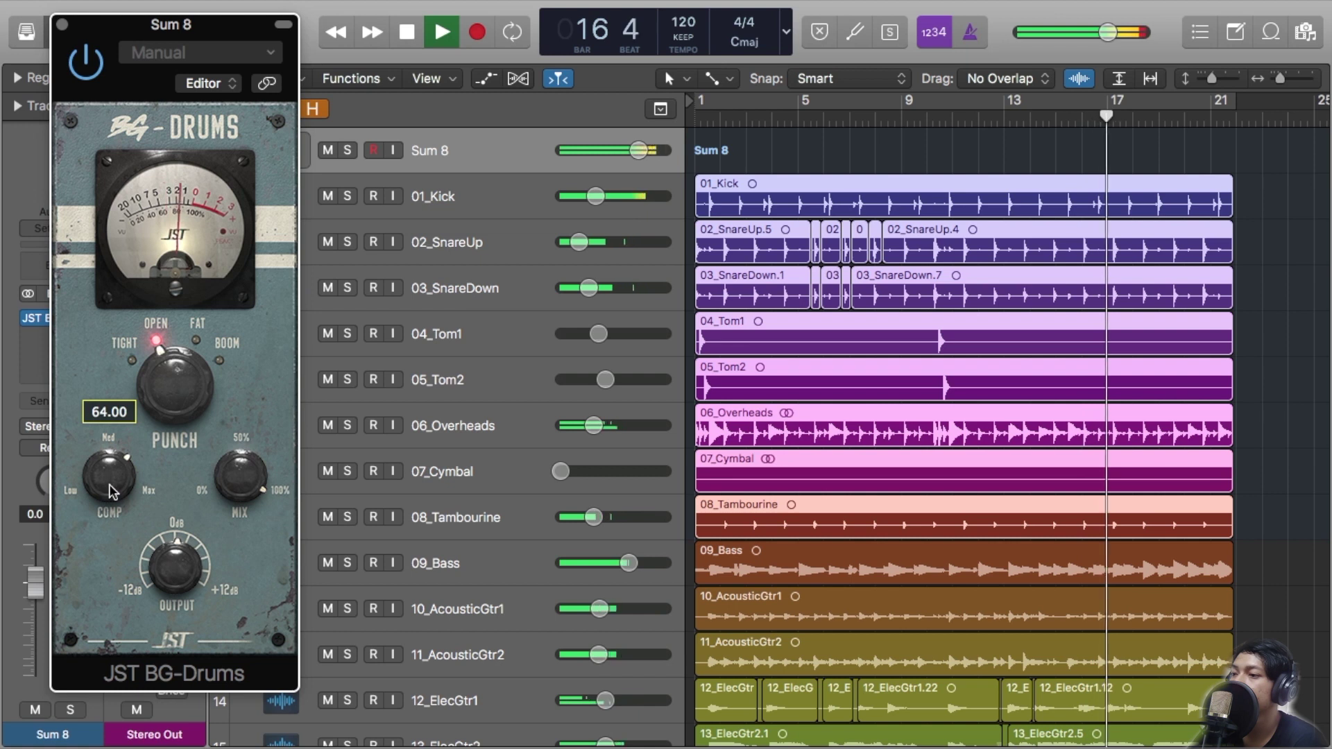
drag(109, 491, 110, 493)
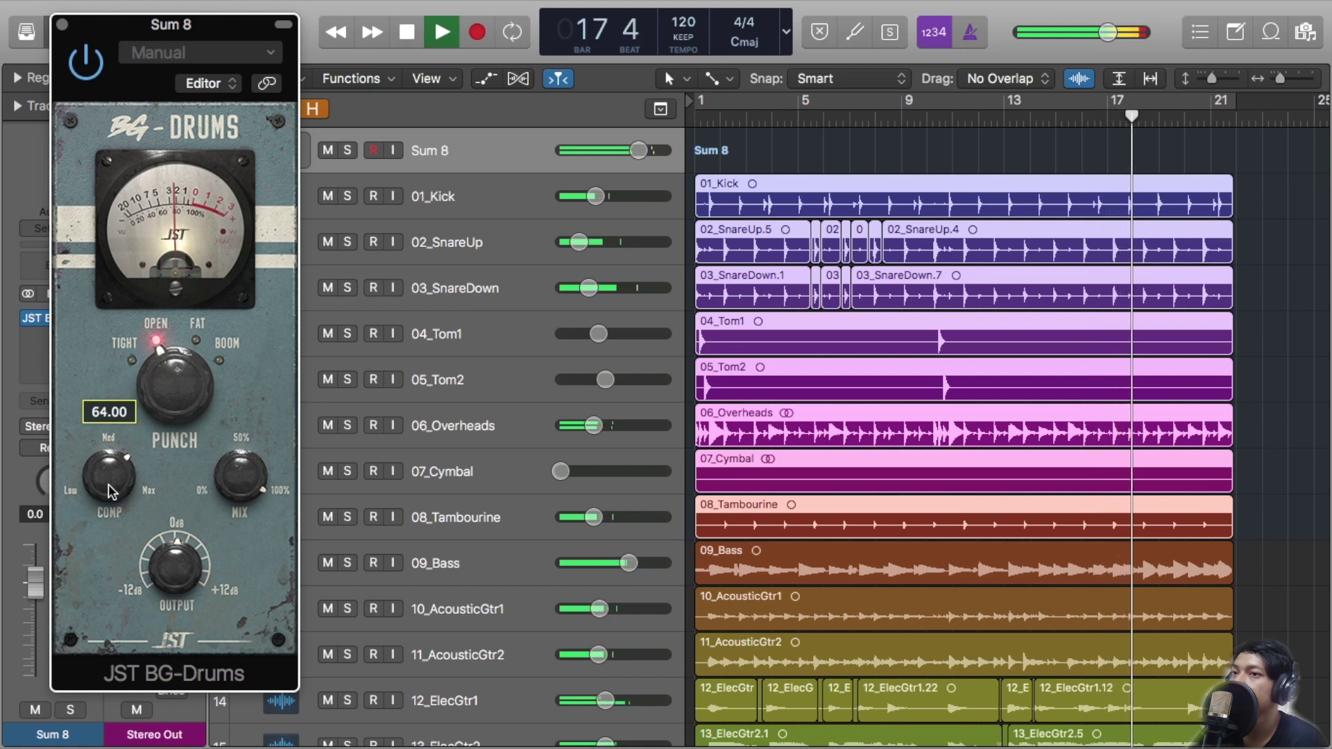
key(space)
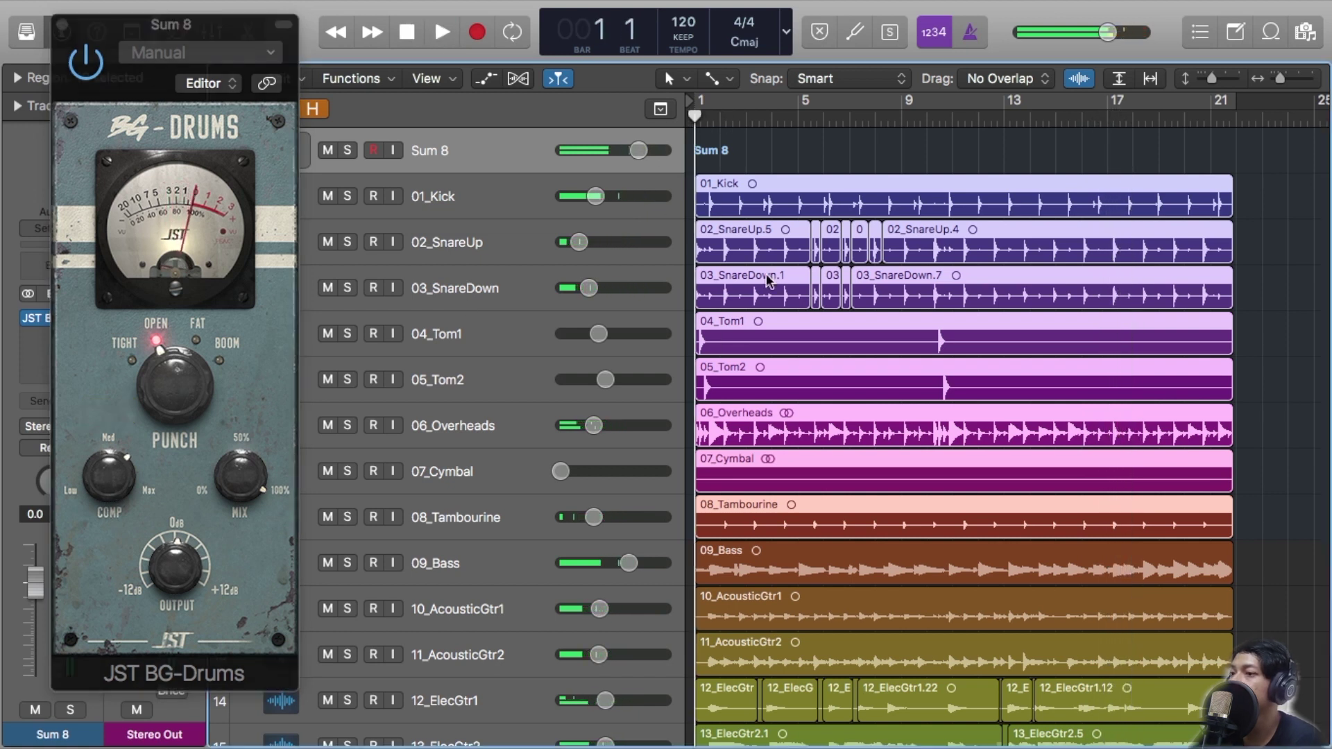
Play the song while comparing the drum sound with BG-Drums bypassed and active.
key(space)
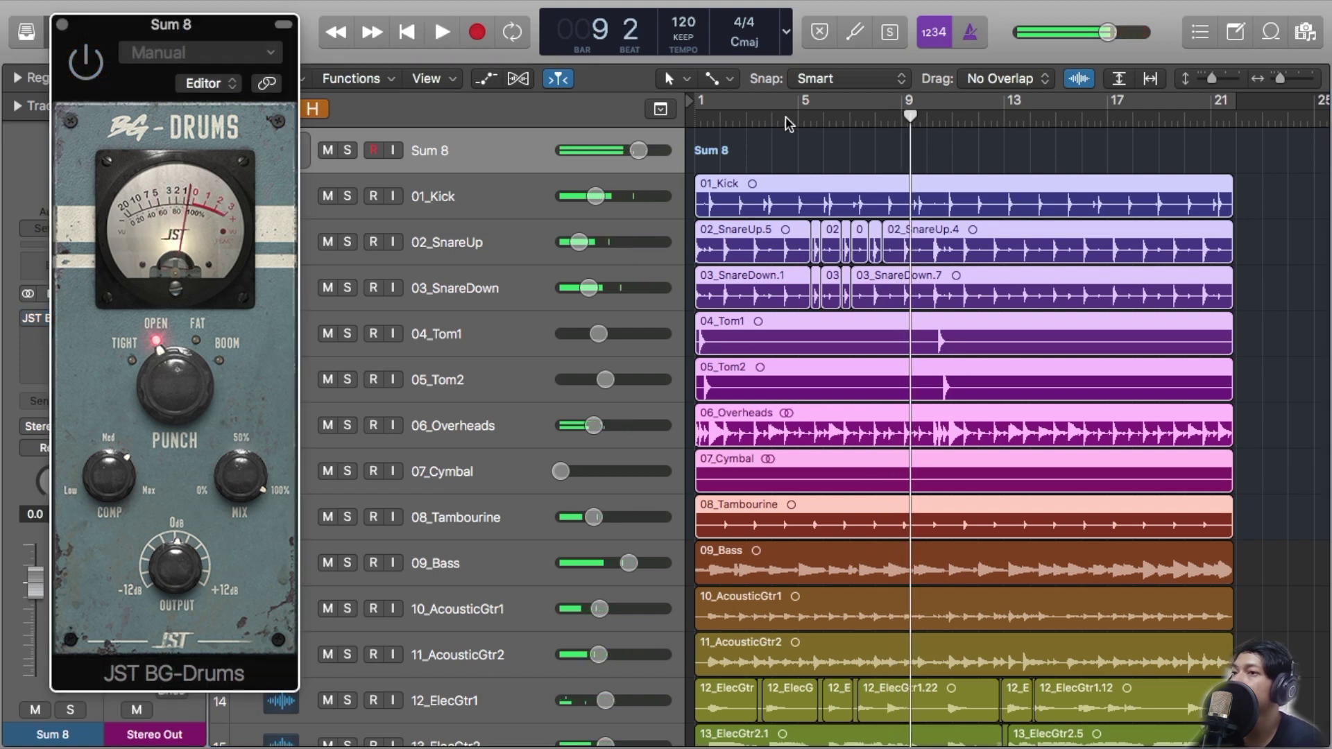
key(space)
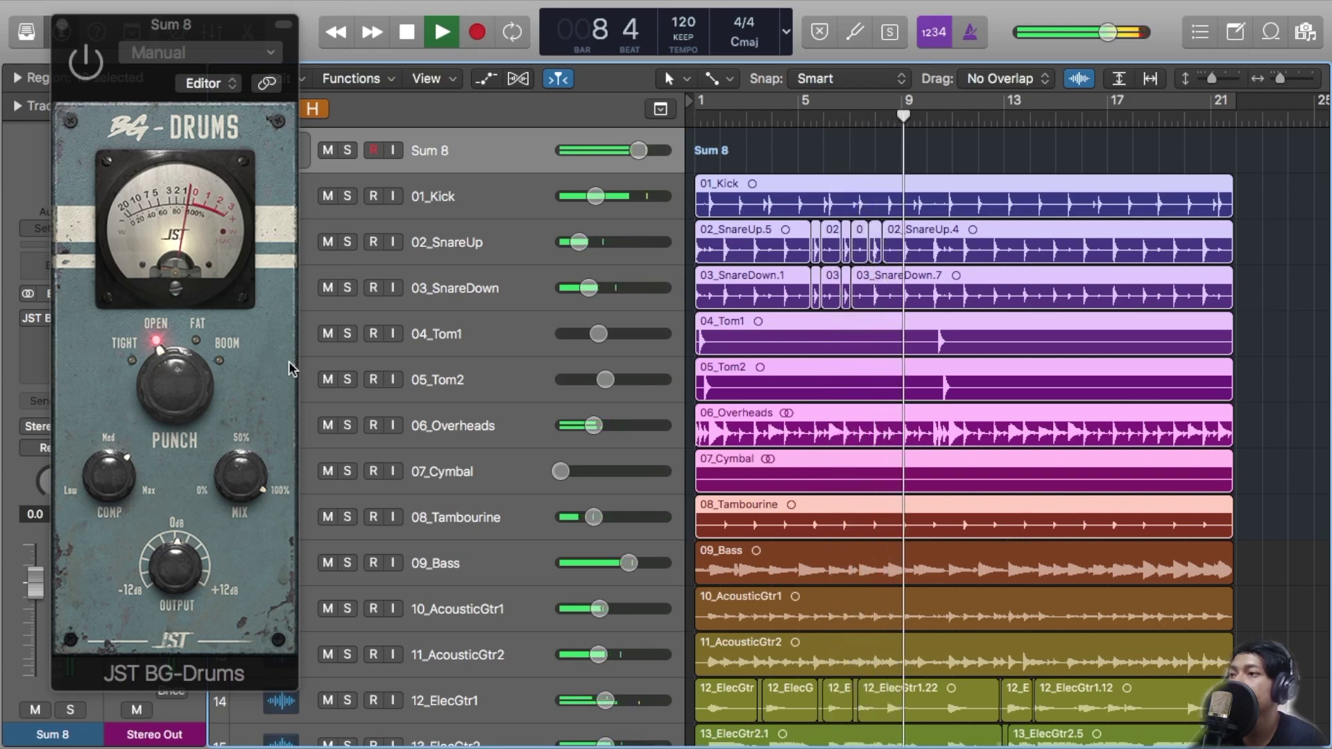
click(89, 65)
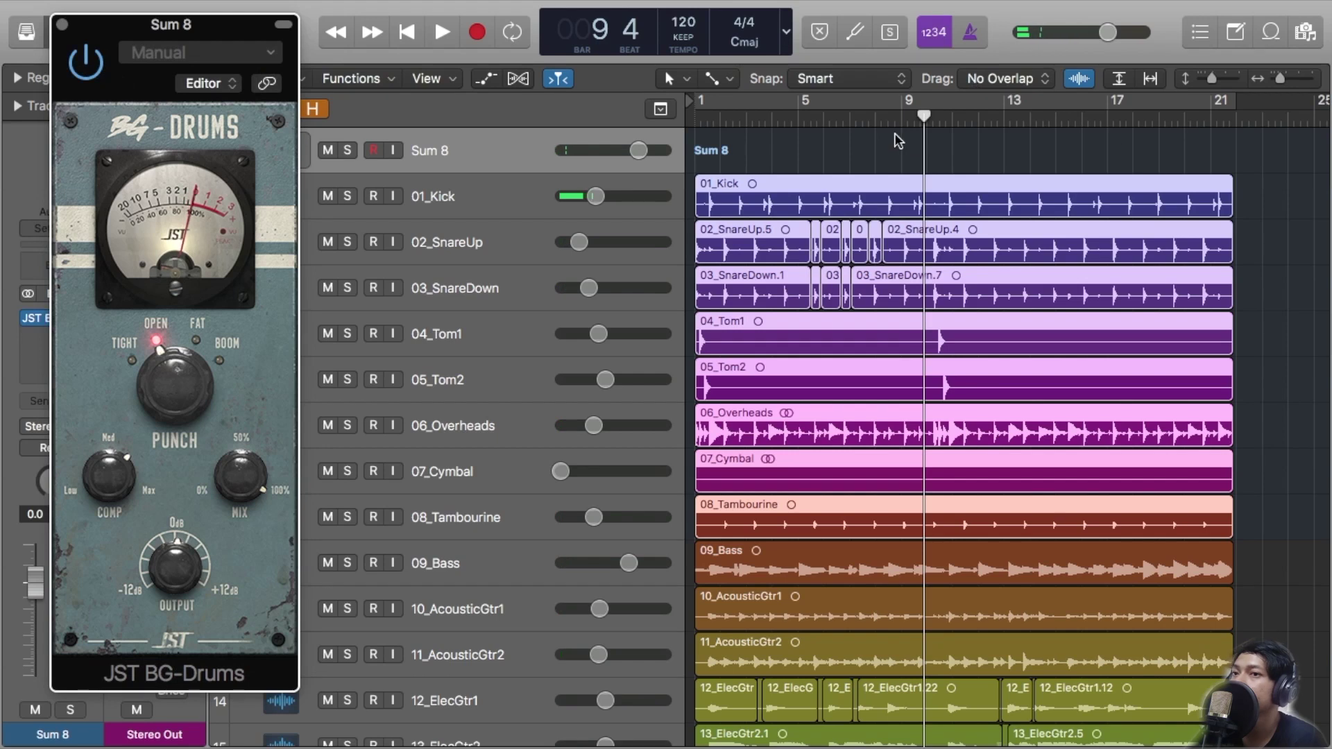
drag(922, 119, 920, 122)
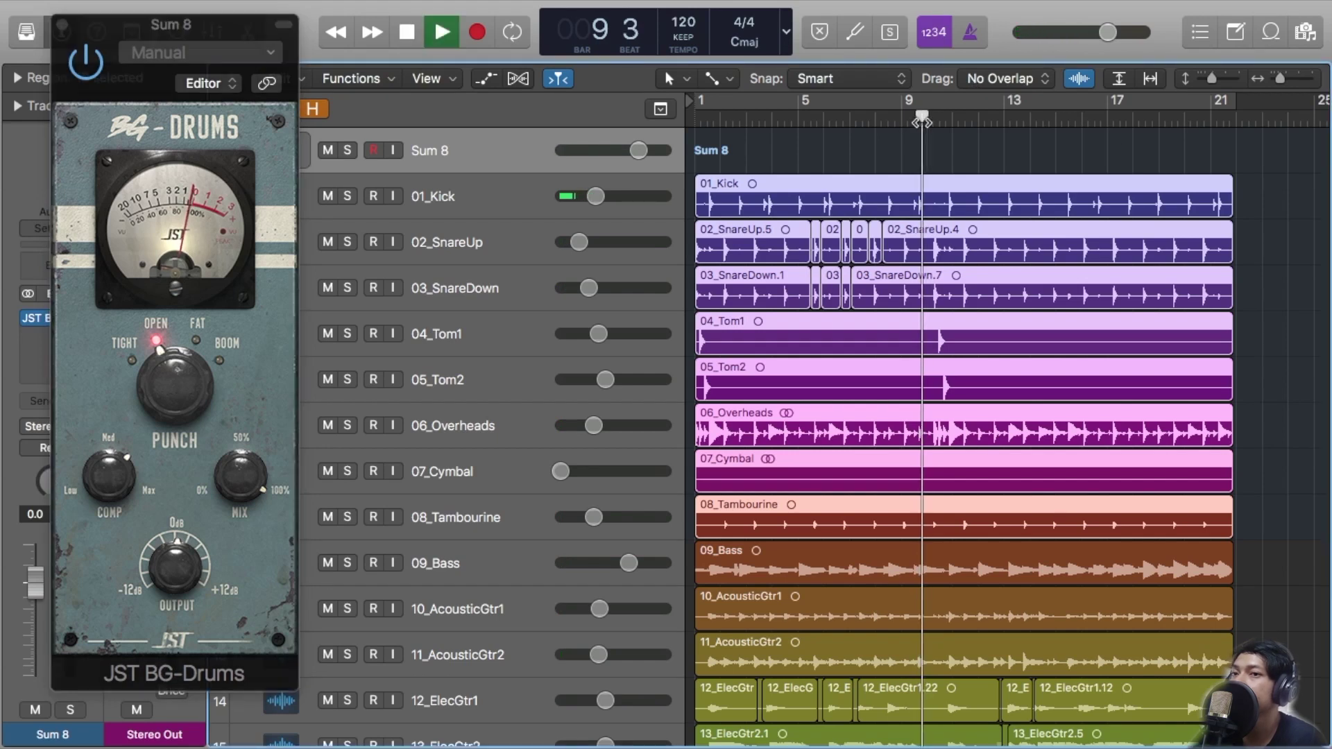
click(89, 72)
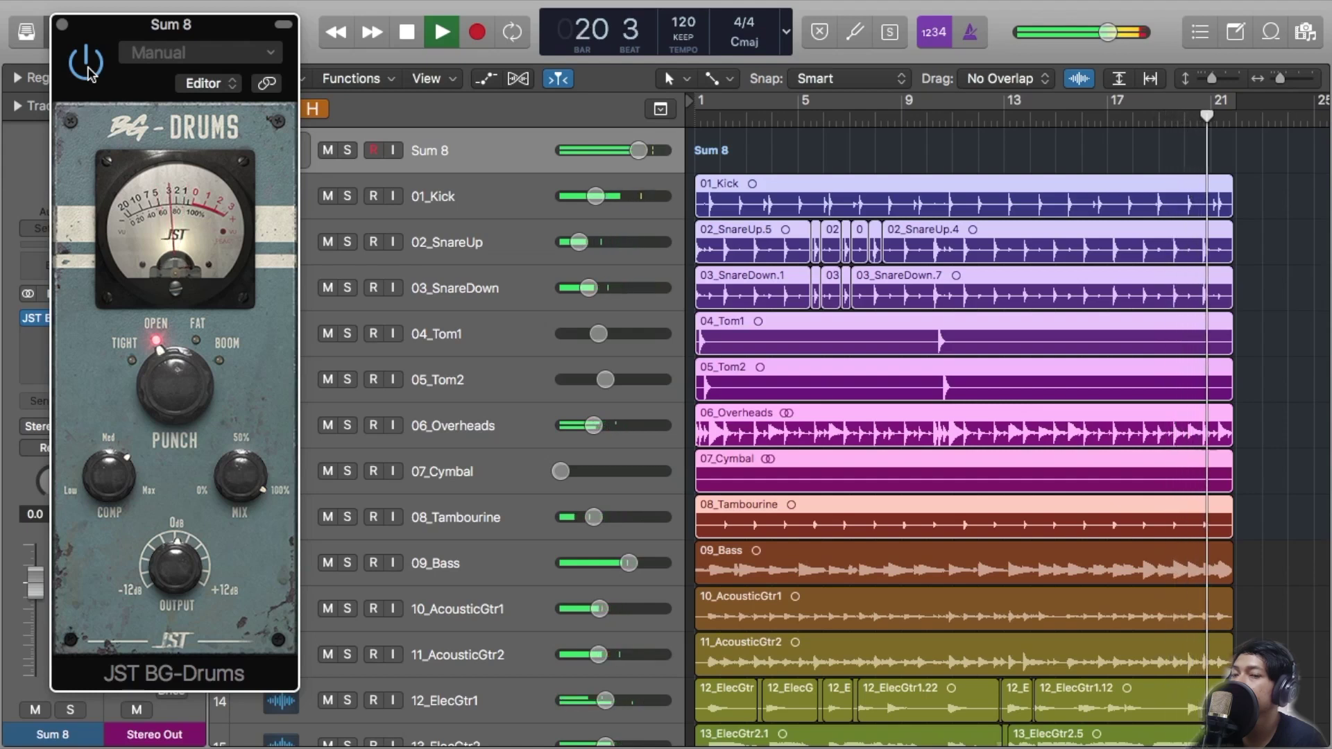
key(space)
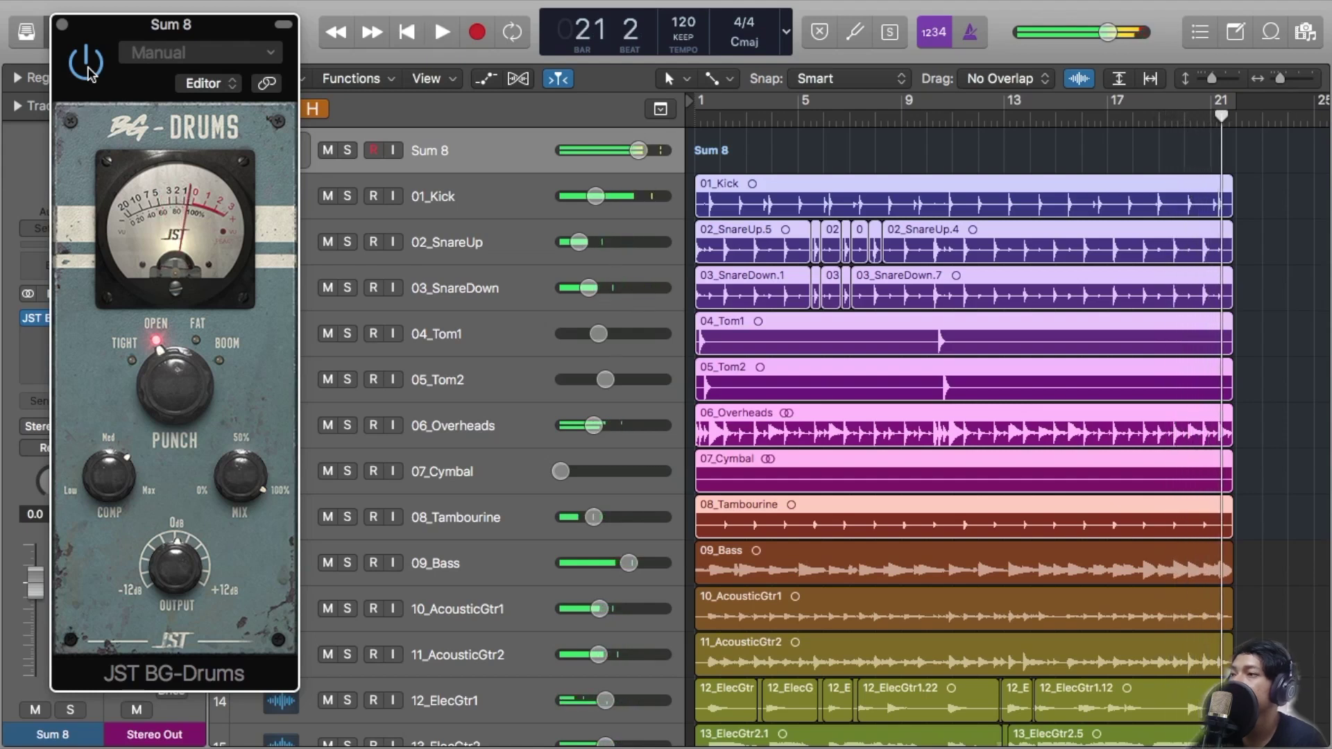
Move the plug-in window aside and switch to the Tracks window of the open Drag Me Down project.
drag(145, 38, 756, 41)
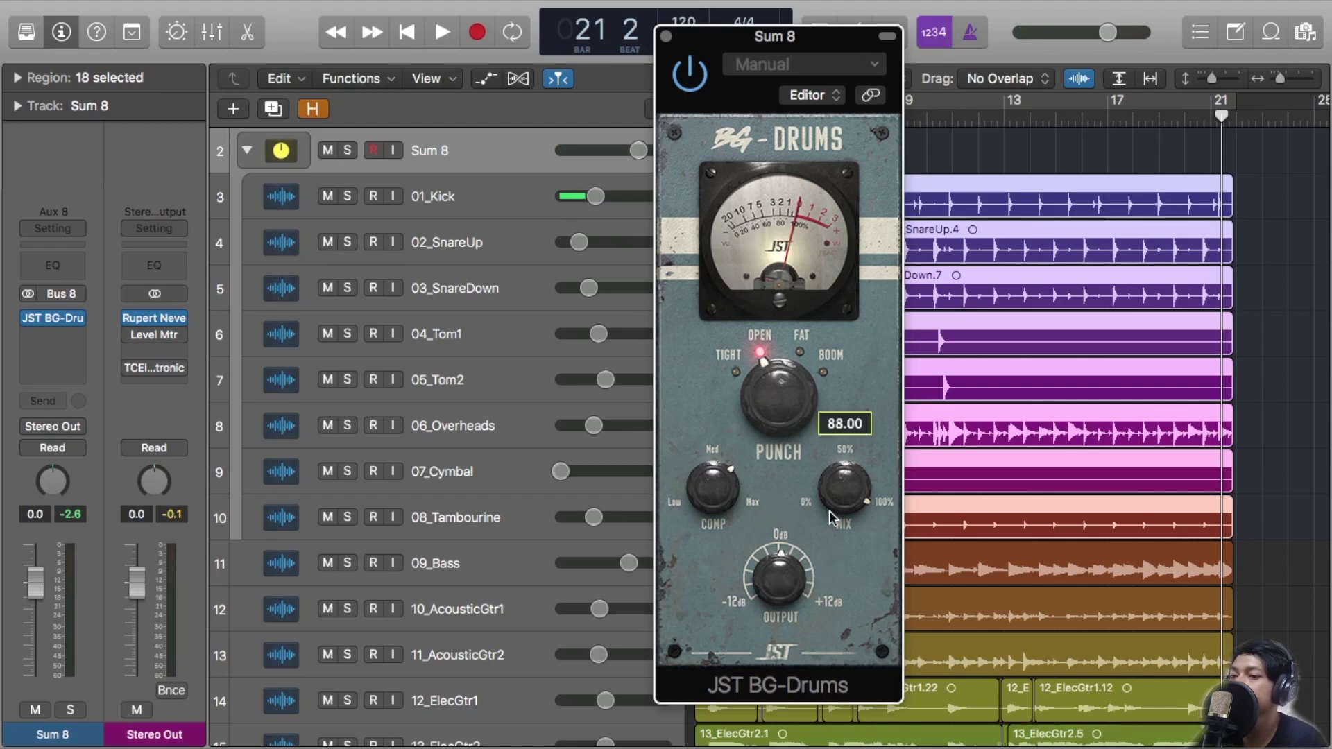
mouse_move(685, 742)
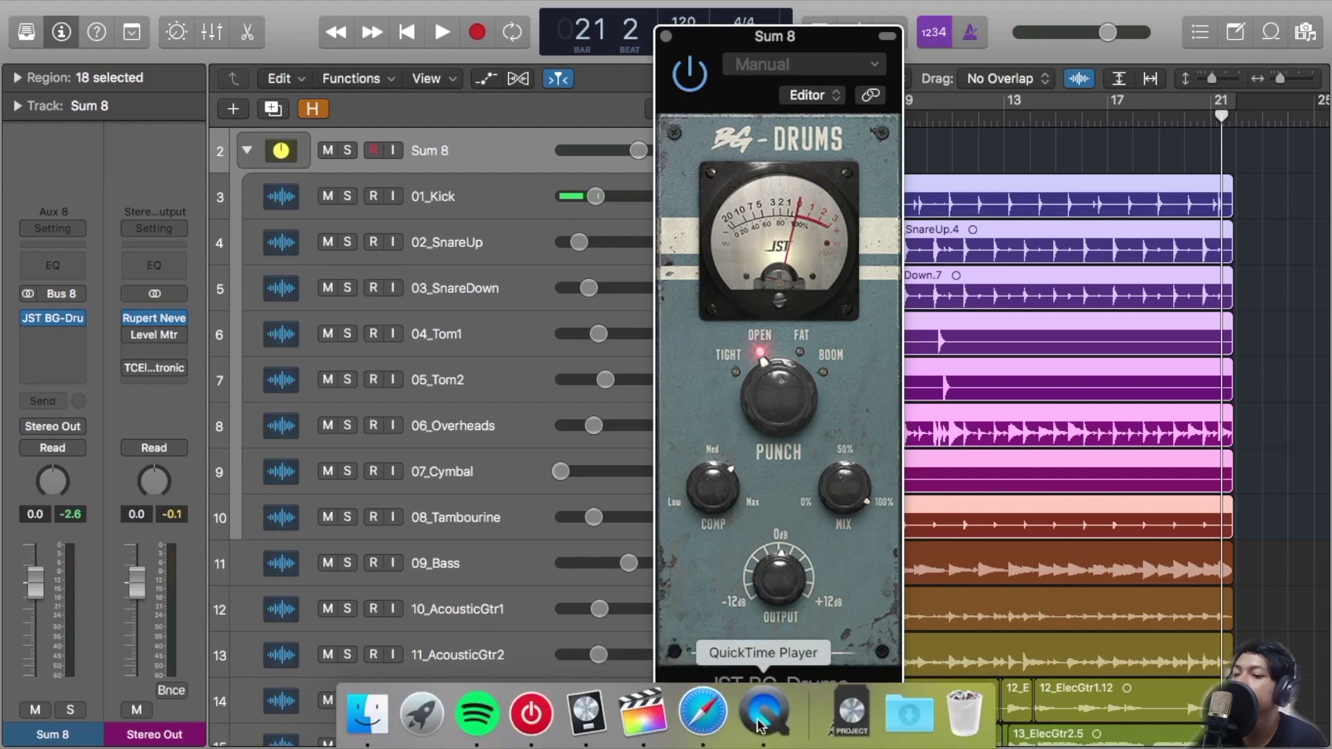
right_click(593, 714)
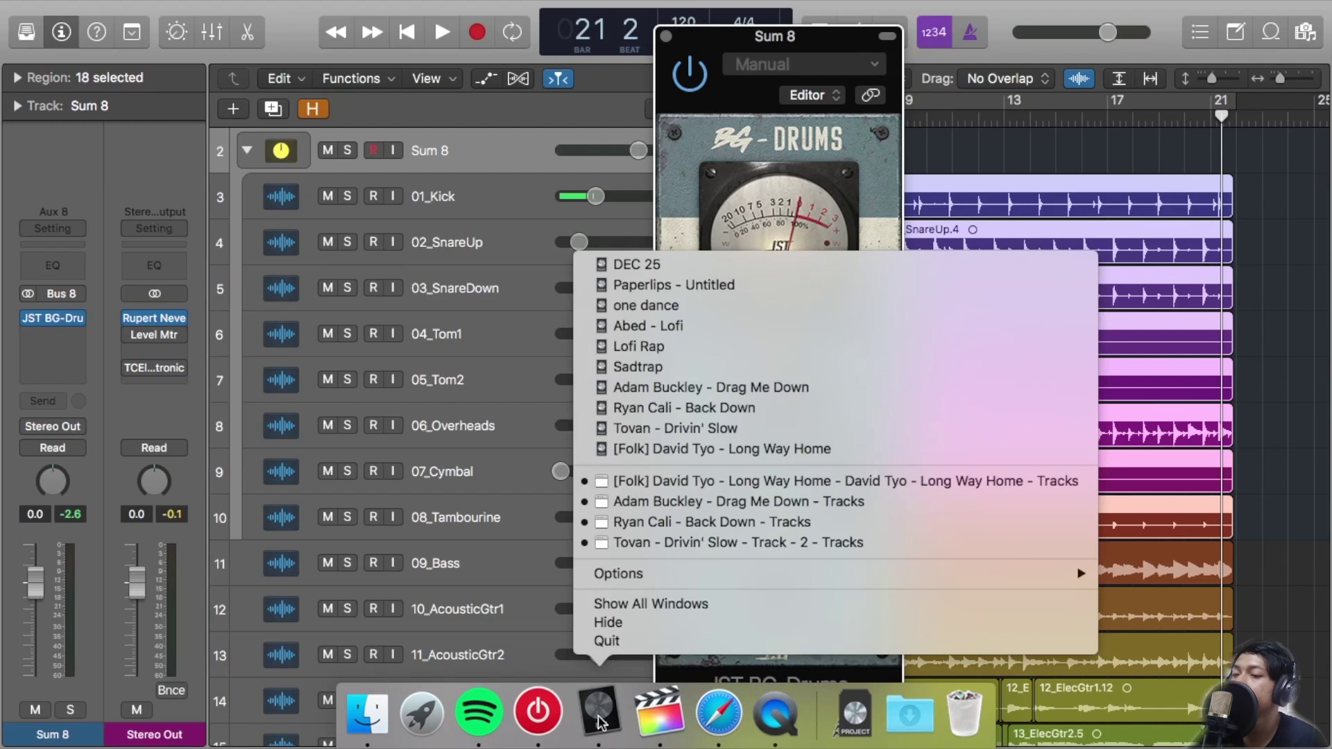
click(722, 501)
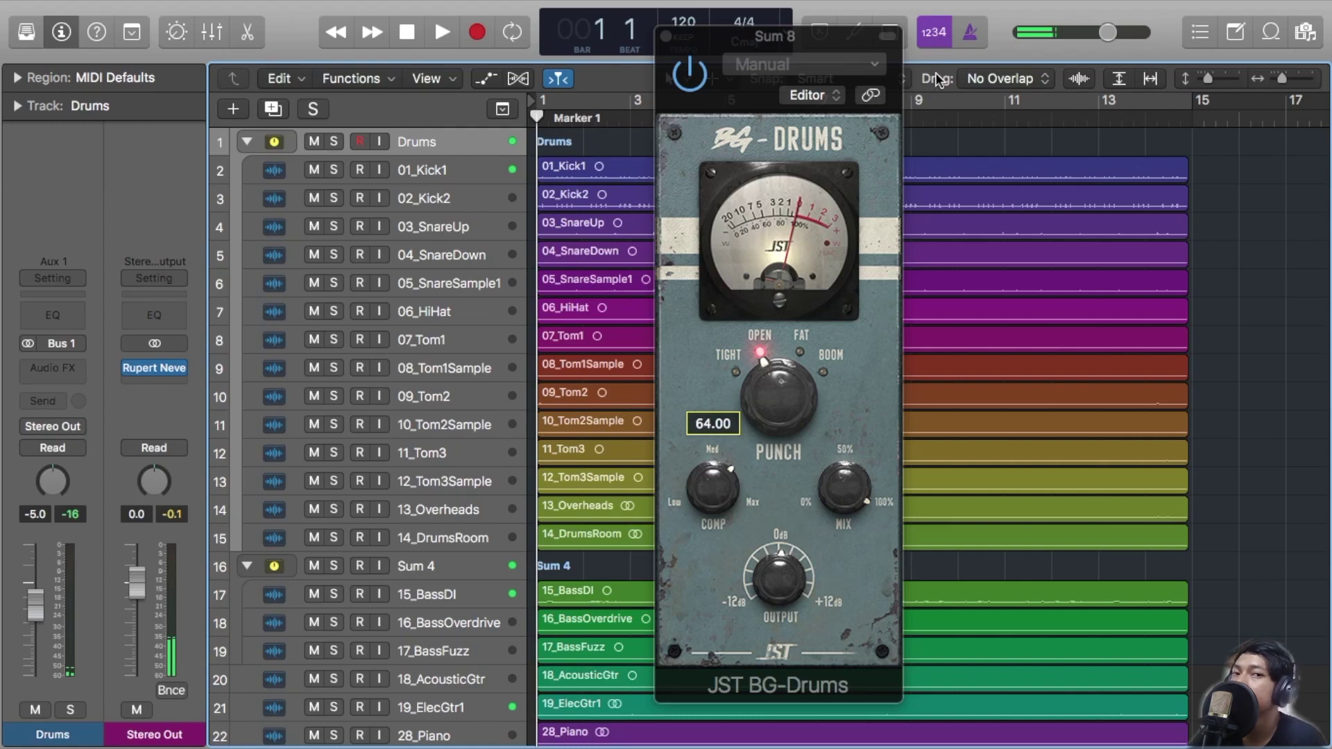
Play the Drag Me Down song from the start, briefly soloing the Drums stack to hear it unprocessed.
click(581, 118)
click(539, 118)
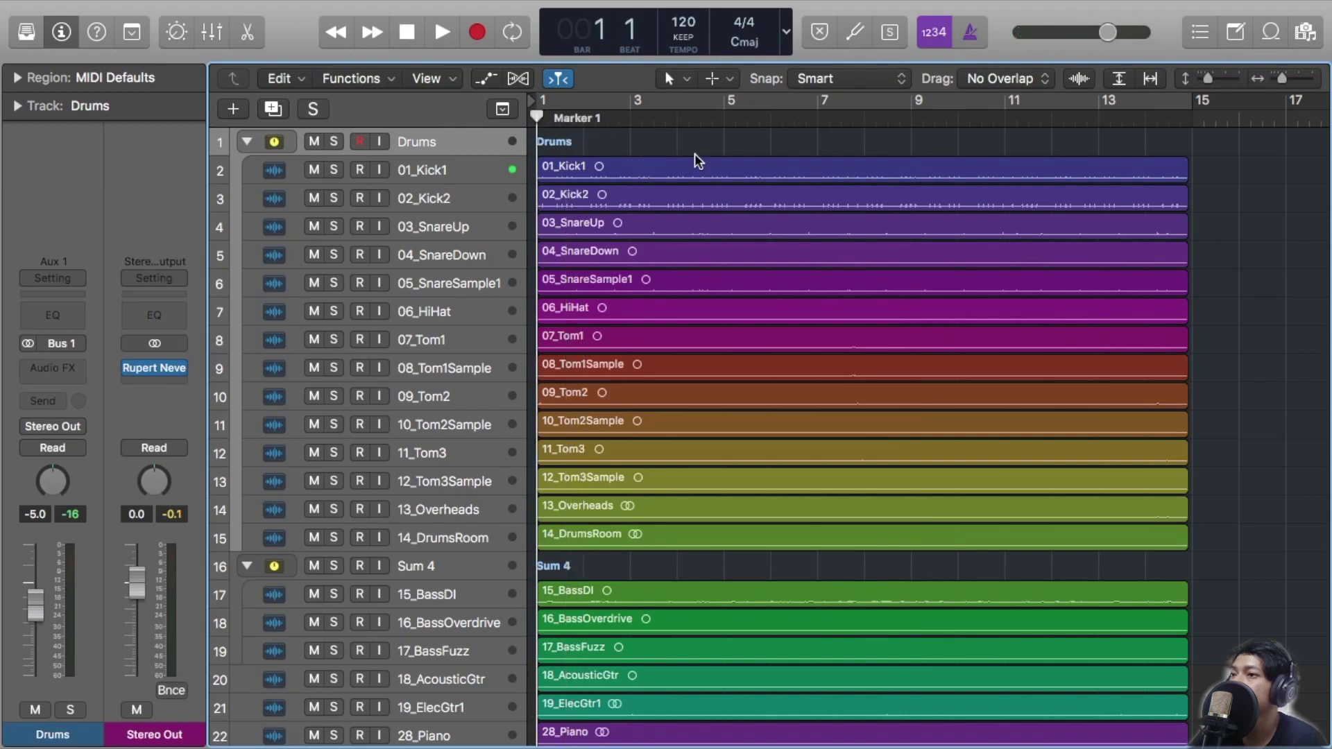
key(space)
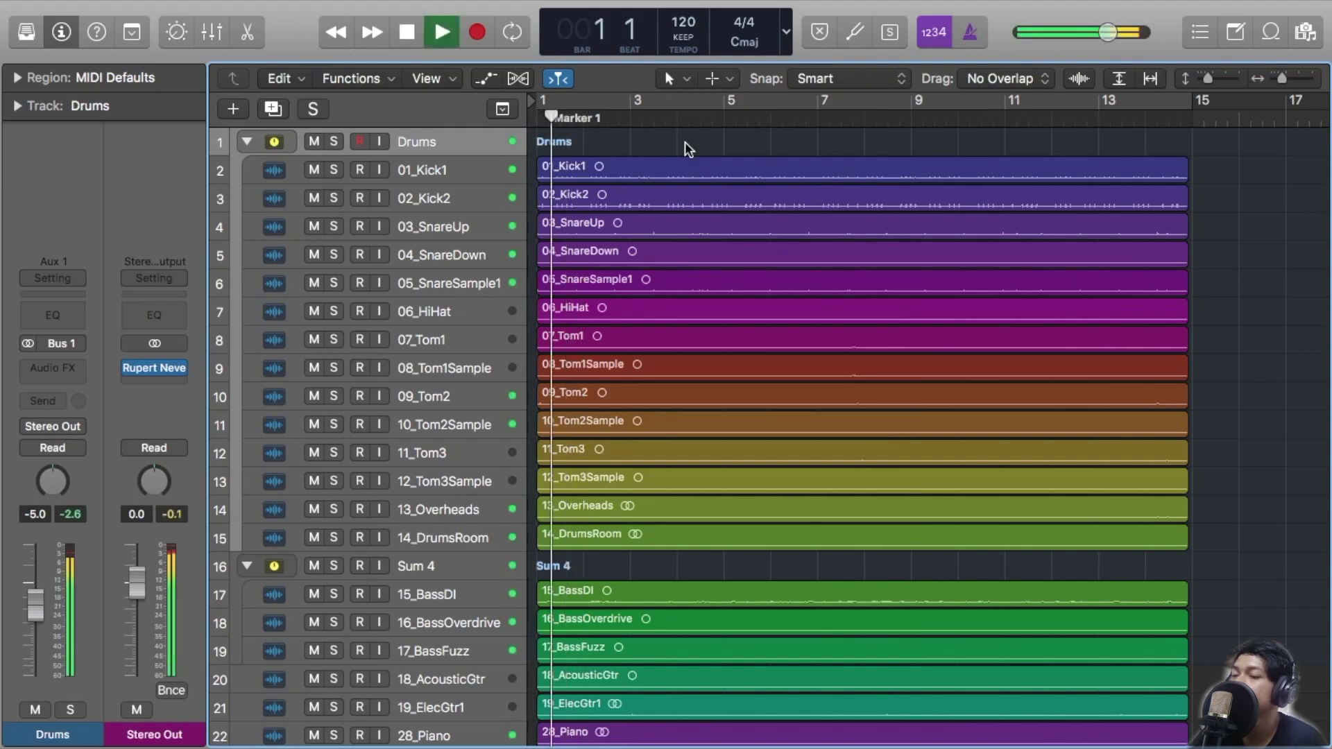
click(332, 143)
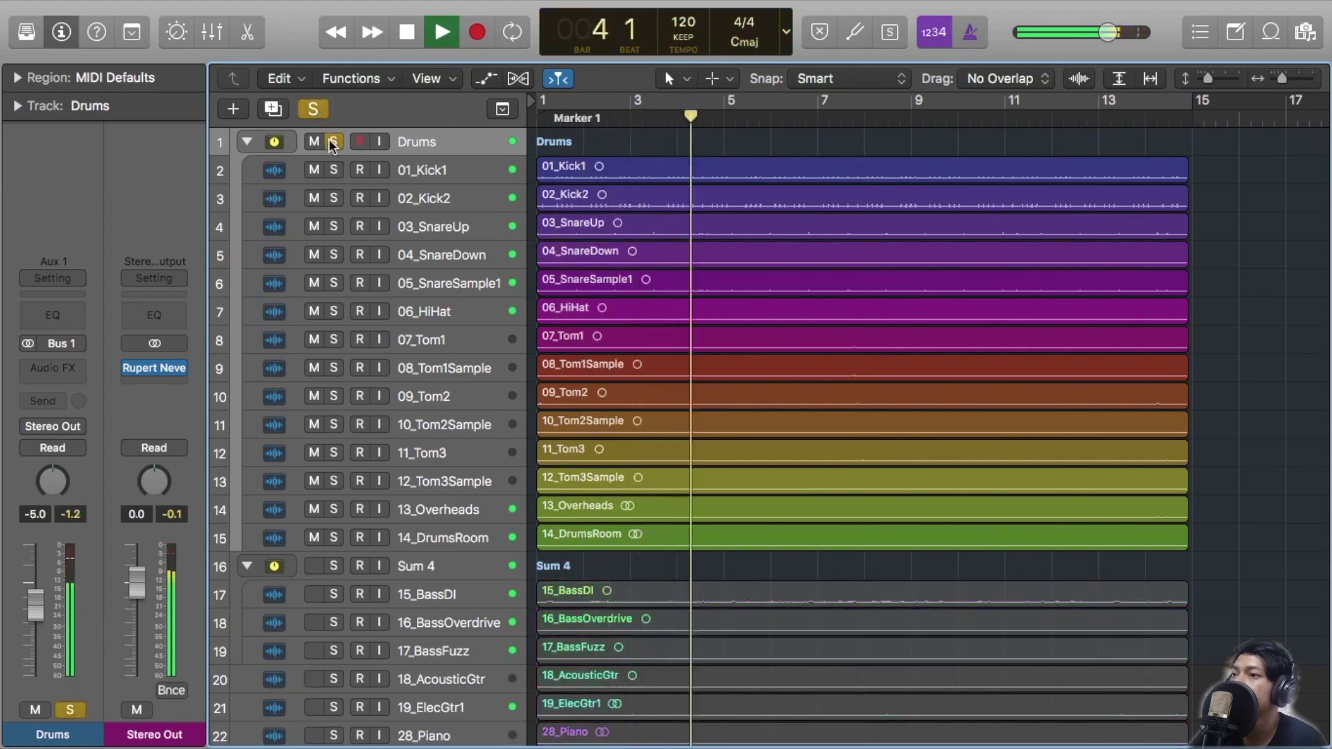
click(333, 143)
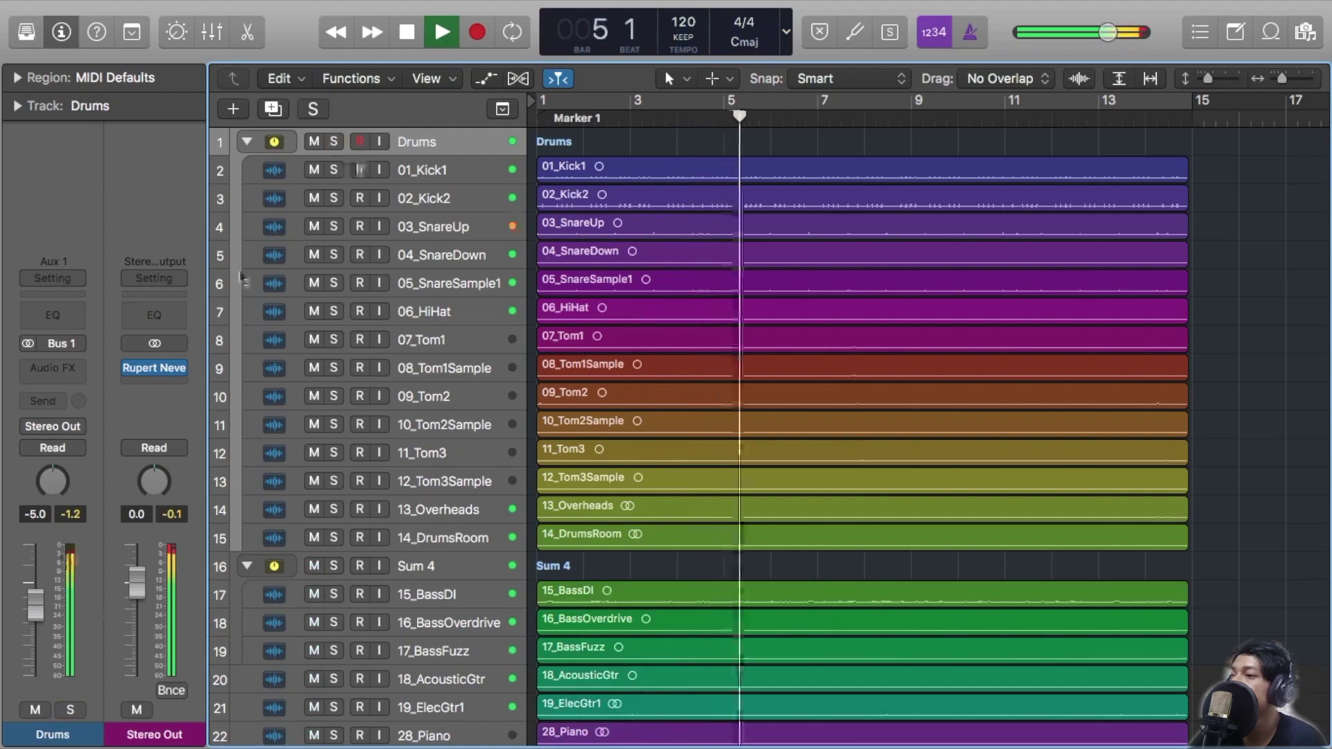
key(space)
Insert JST BG-Drums on the Drums channel and set its compression to around Med.
click(65, 367)
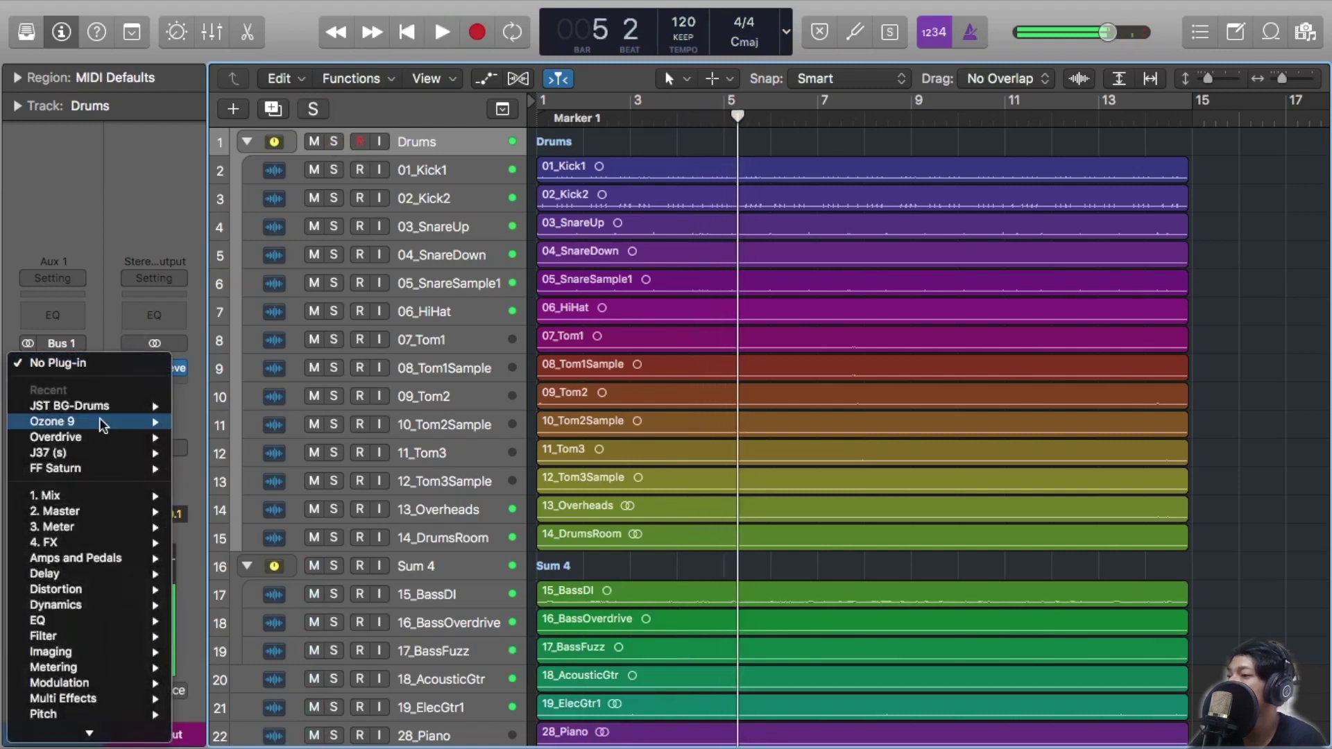
mouse_move(105, 406)
click(200, 406)
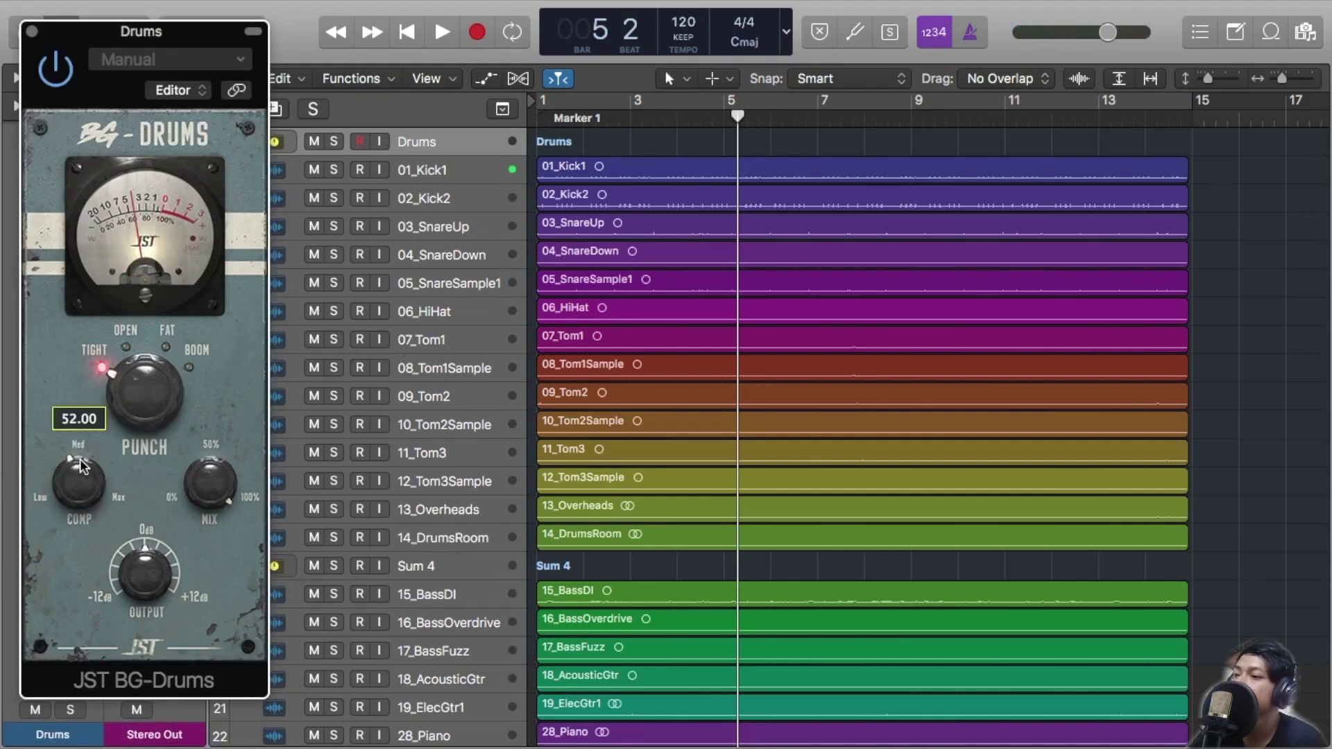
Play the song from the beginning of Marker 1 to hear the Drums stack through BG-Drums.
click(812, 285)
click(555, 124)
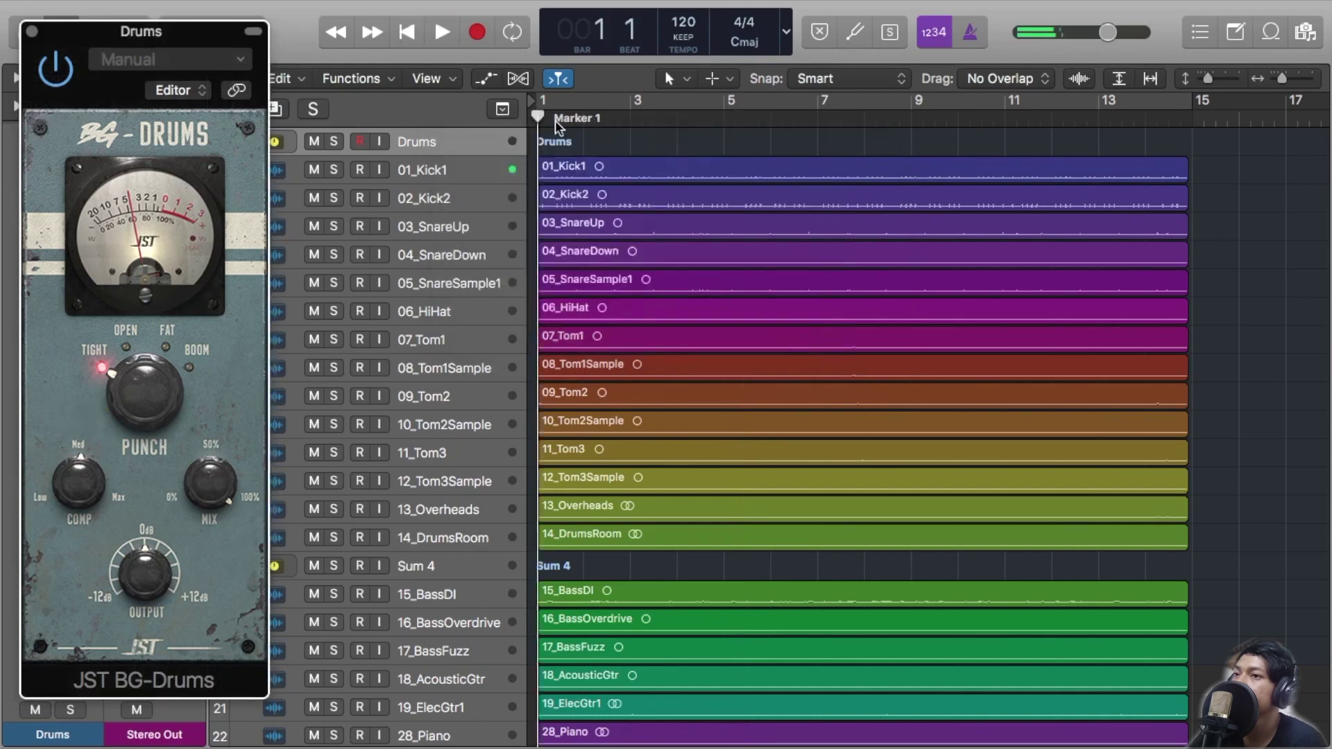
key(space)
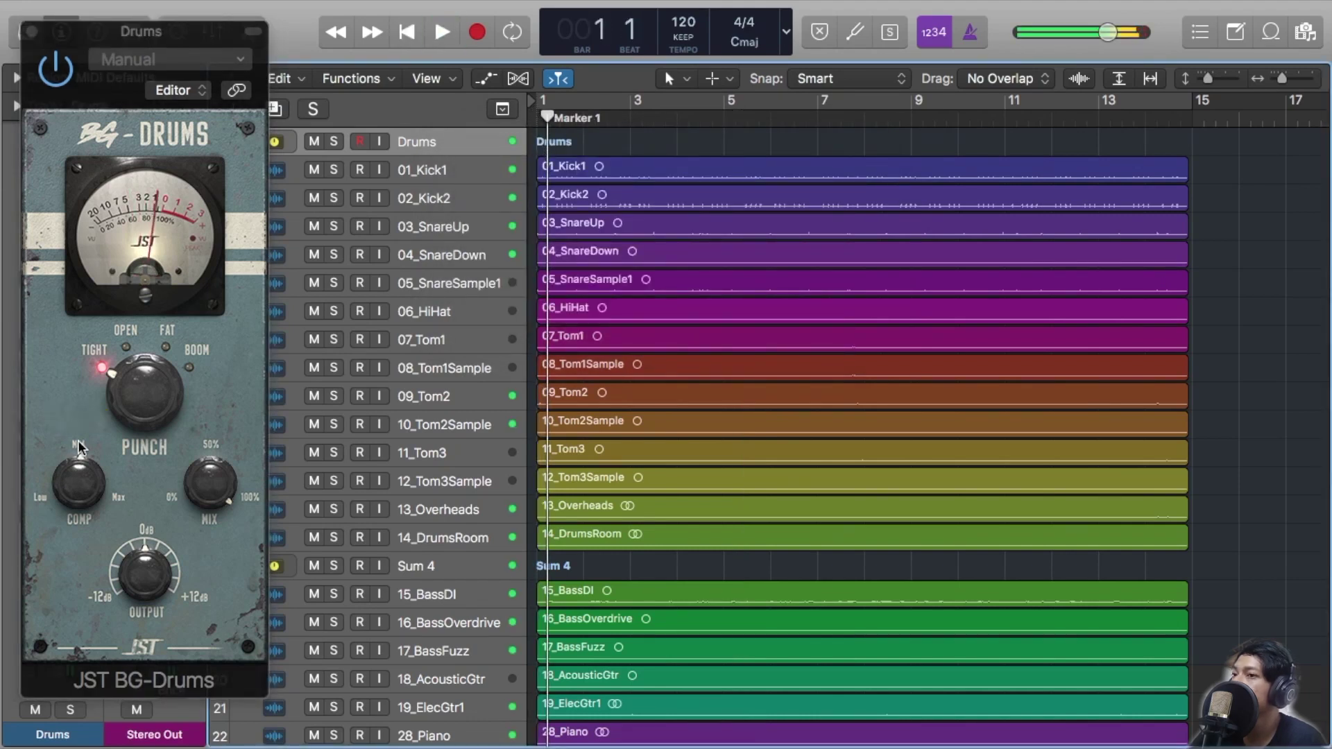
key(space)
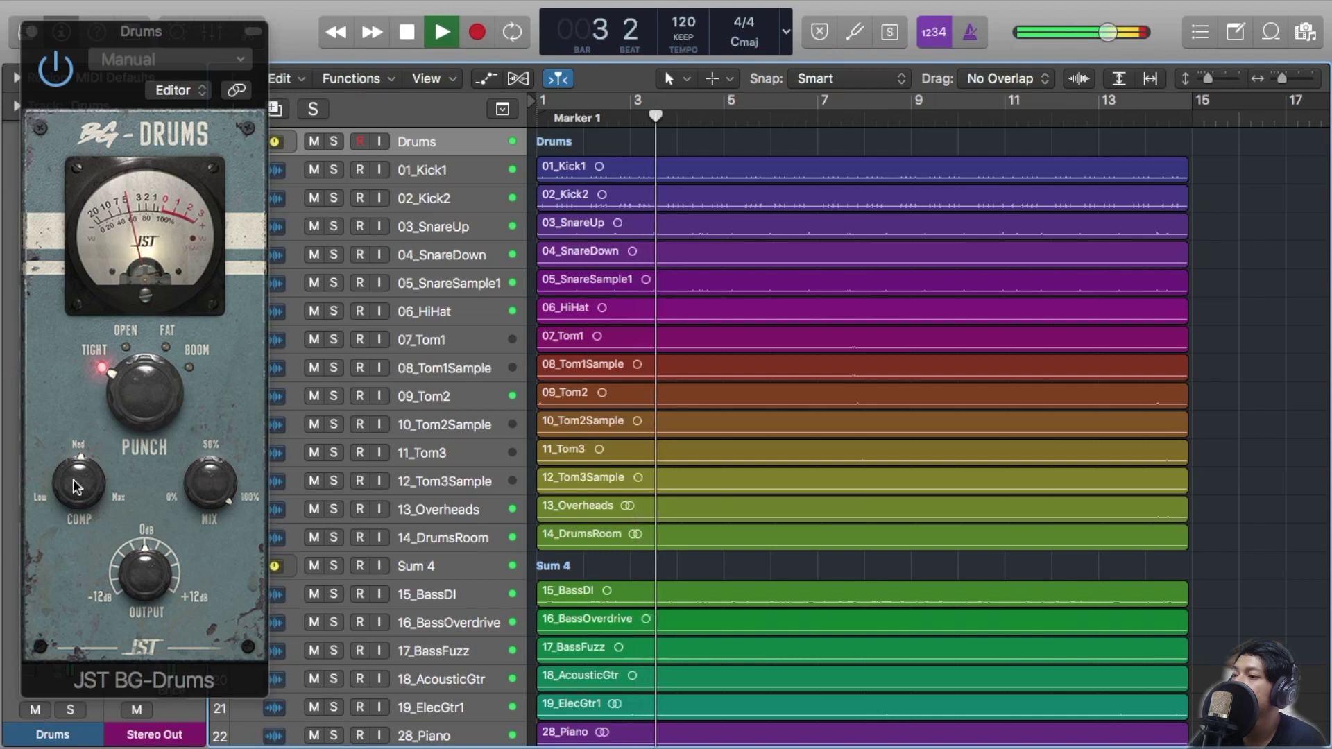
Set BG-Drums compression between Med and Max, output to 1.80 dB and mix to 93%, checking the sound against bypass.
drag(77, 469, 85, 432)
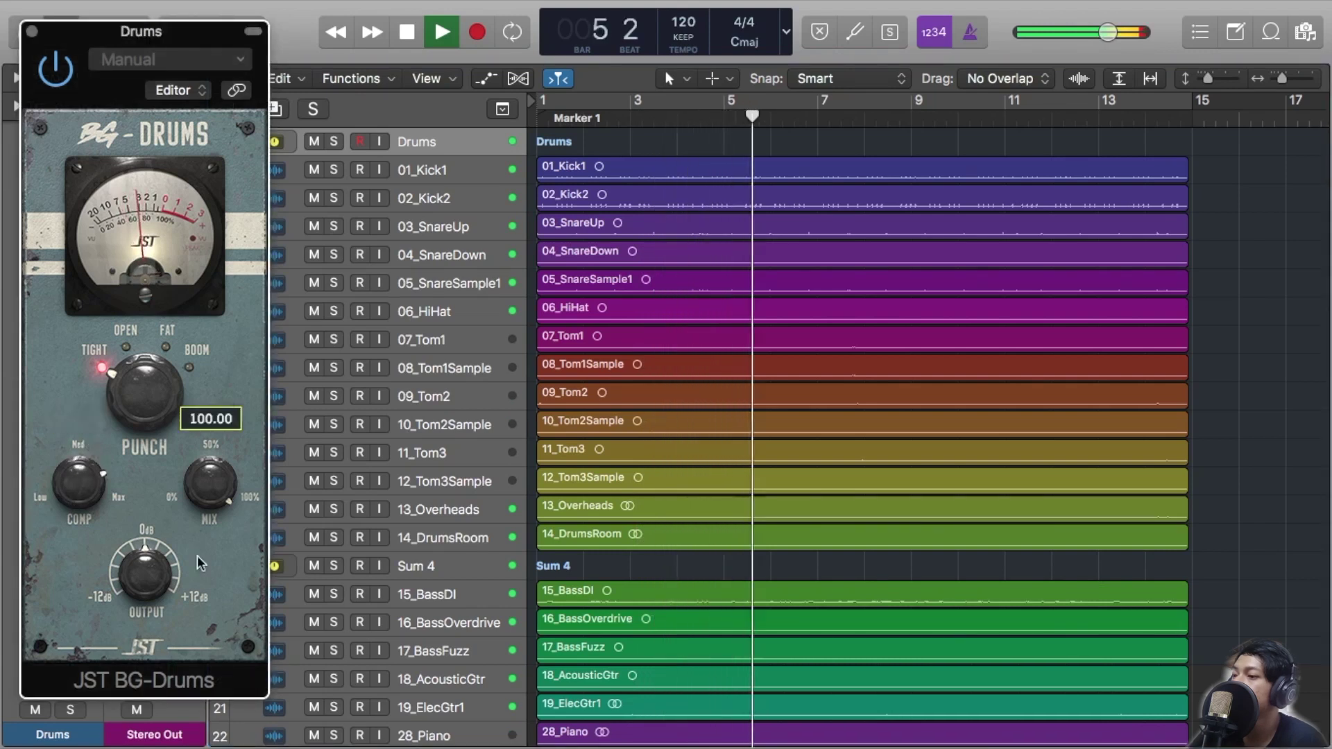
drag(164, 583, 158, 565)
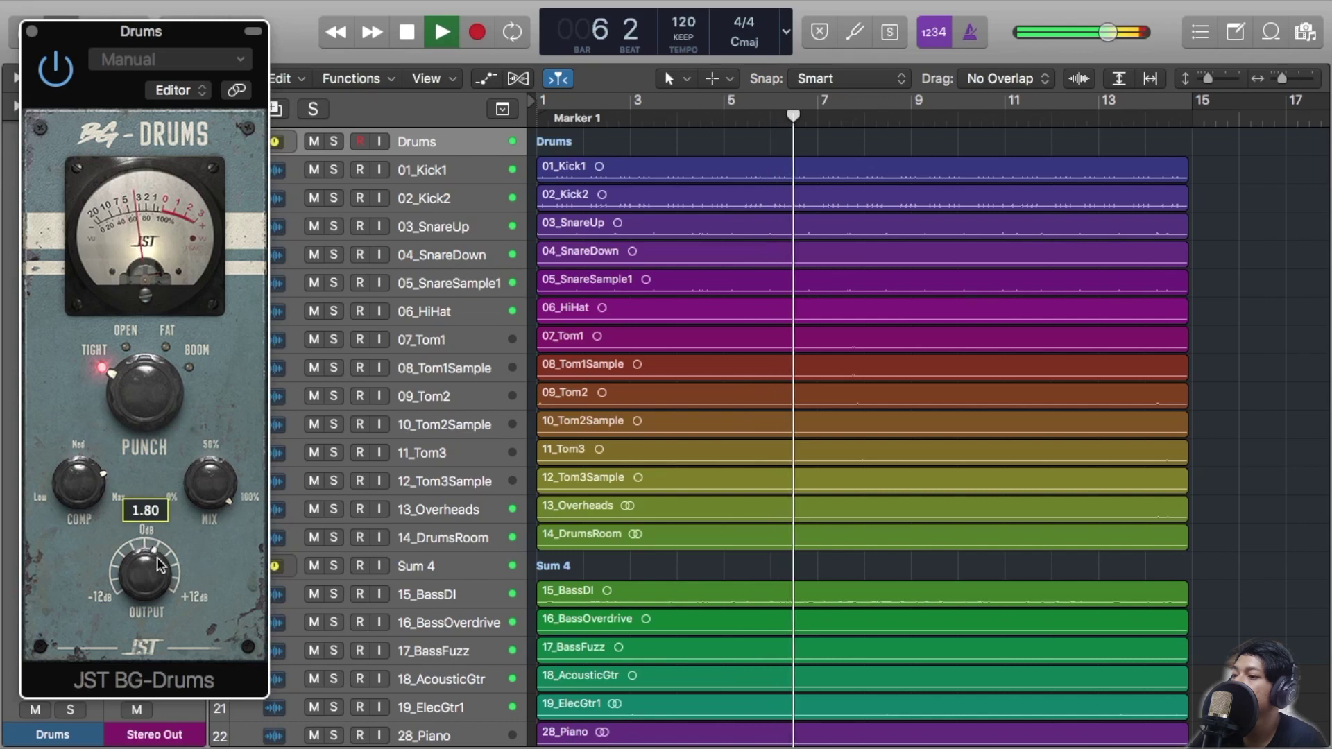
mouse_move(82, 494)
mouse_down()
mouse_move(89, 476)
mouse_move(79, 502)
mouse_up()
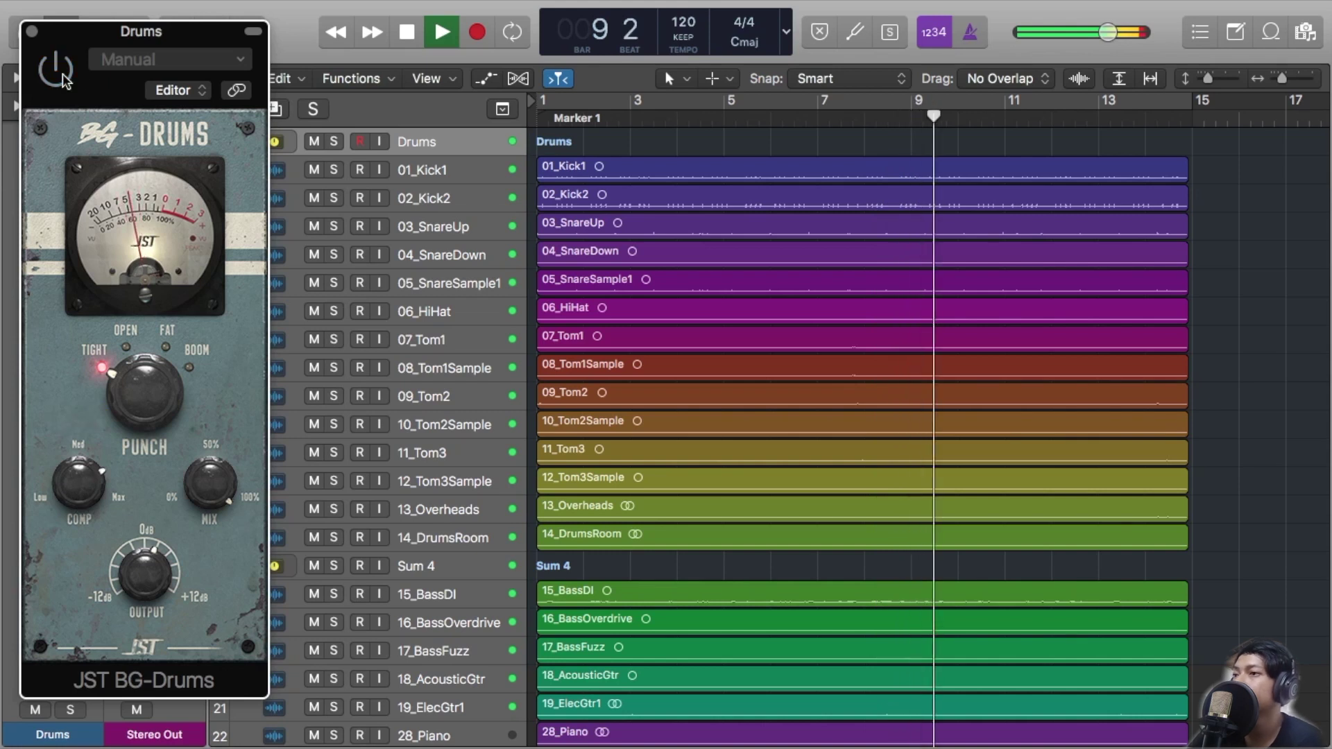
click(58, 71)
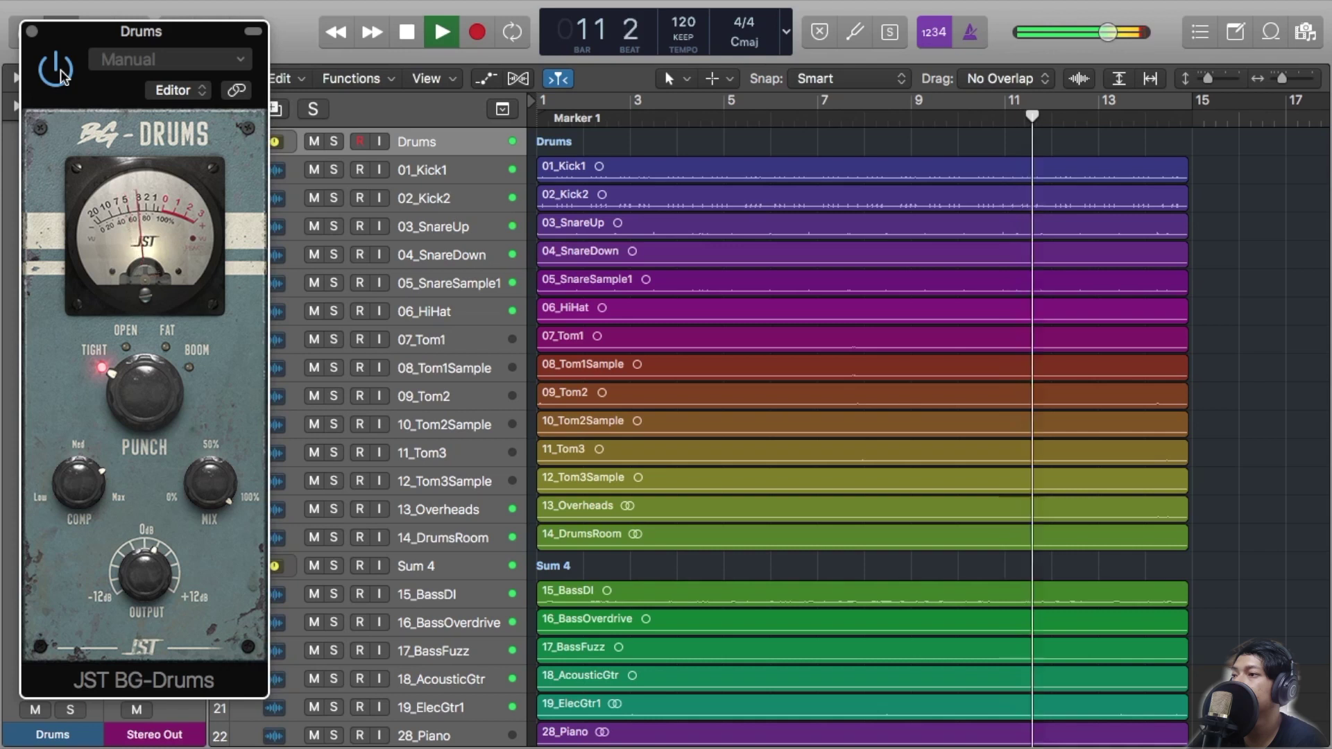
drag(215, 494, 222, 487)
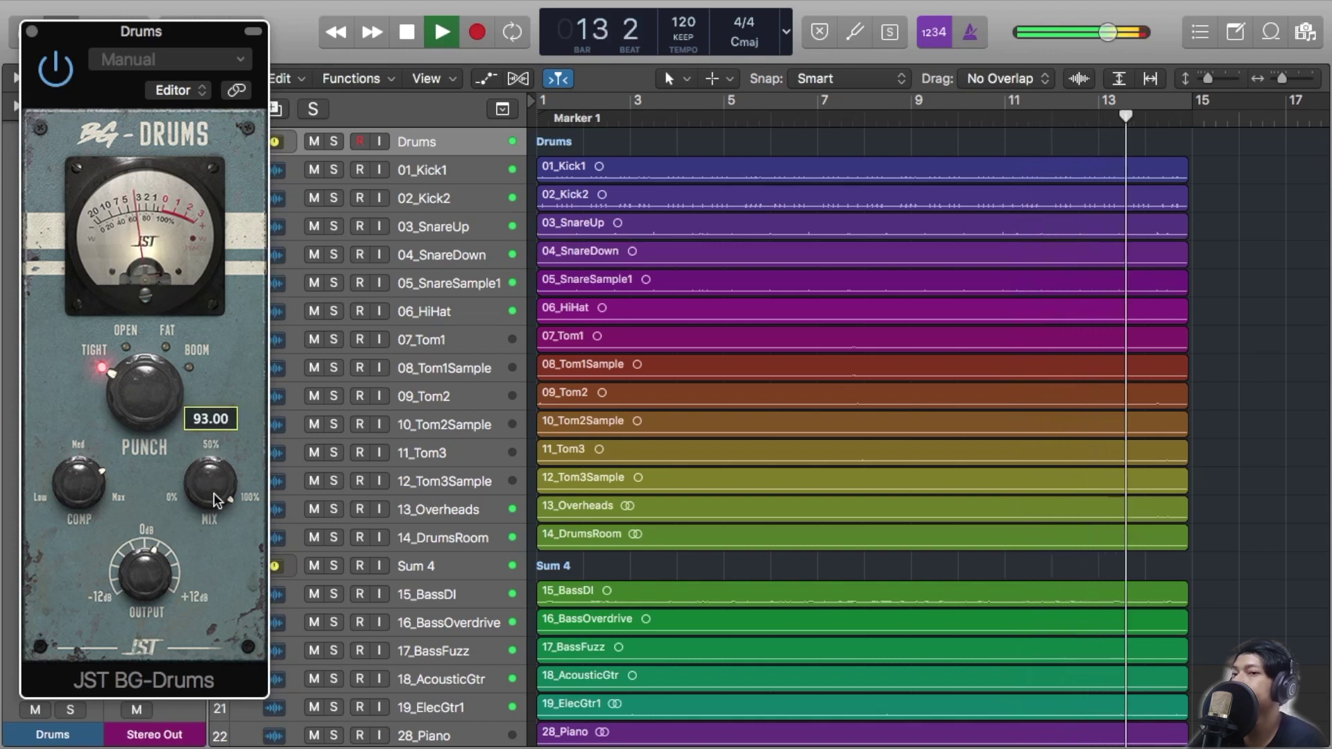
Replay the song from the beginning, bypassing and re-enabling BG-Drums to compare the full mix with and without it.
click(555, 123)
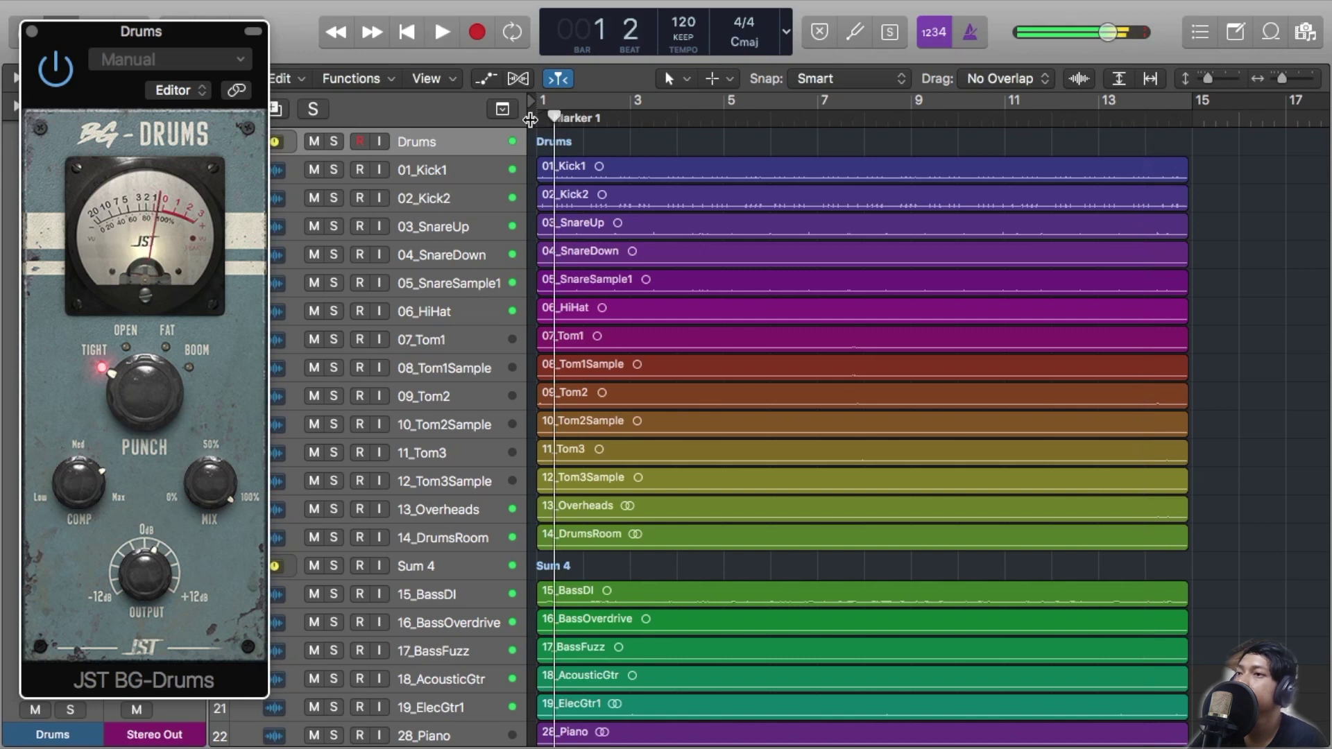
key(space)
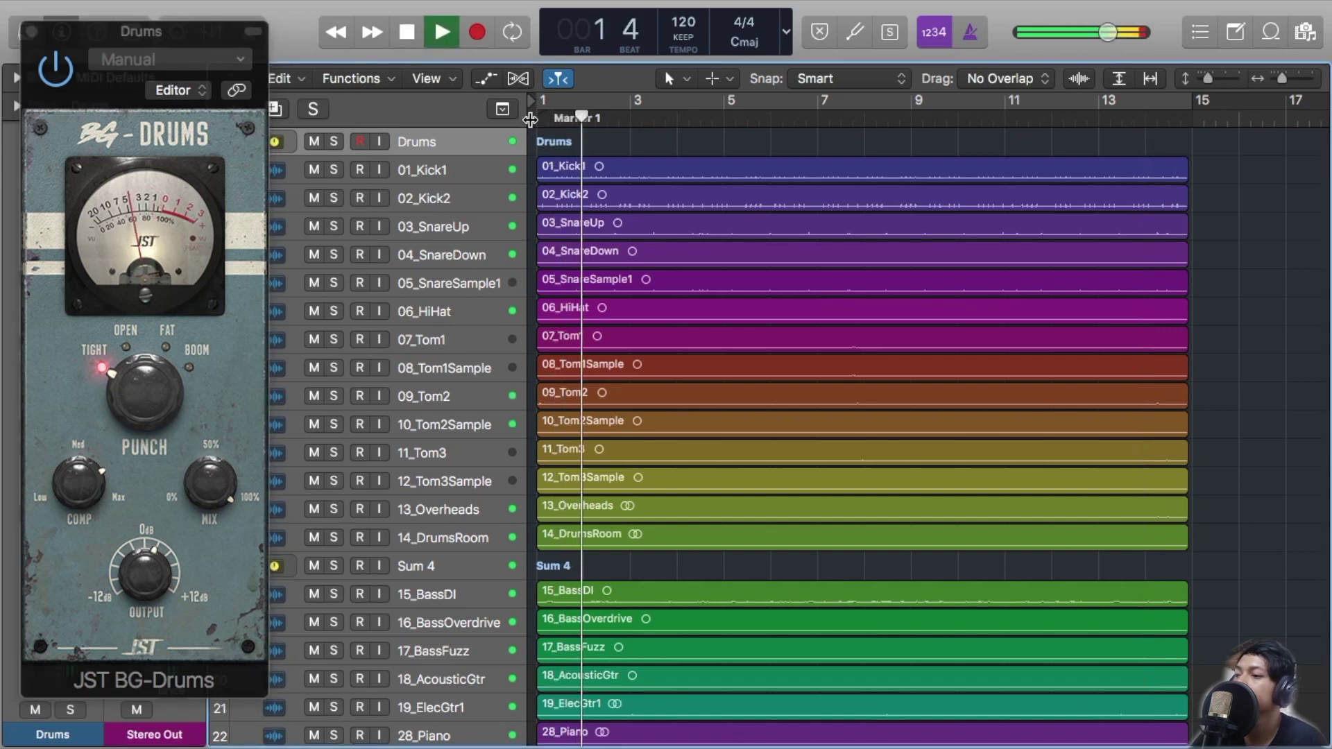
mouse_move(211, 488)
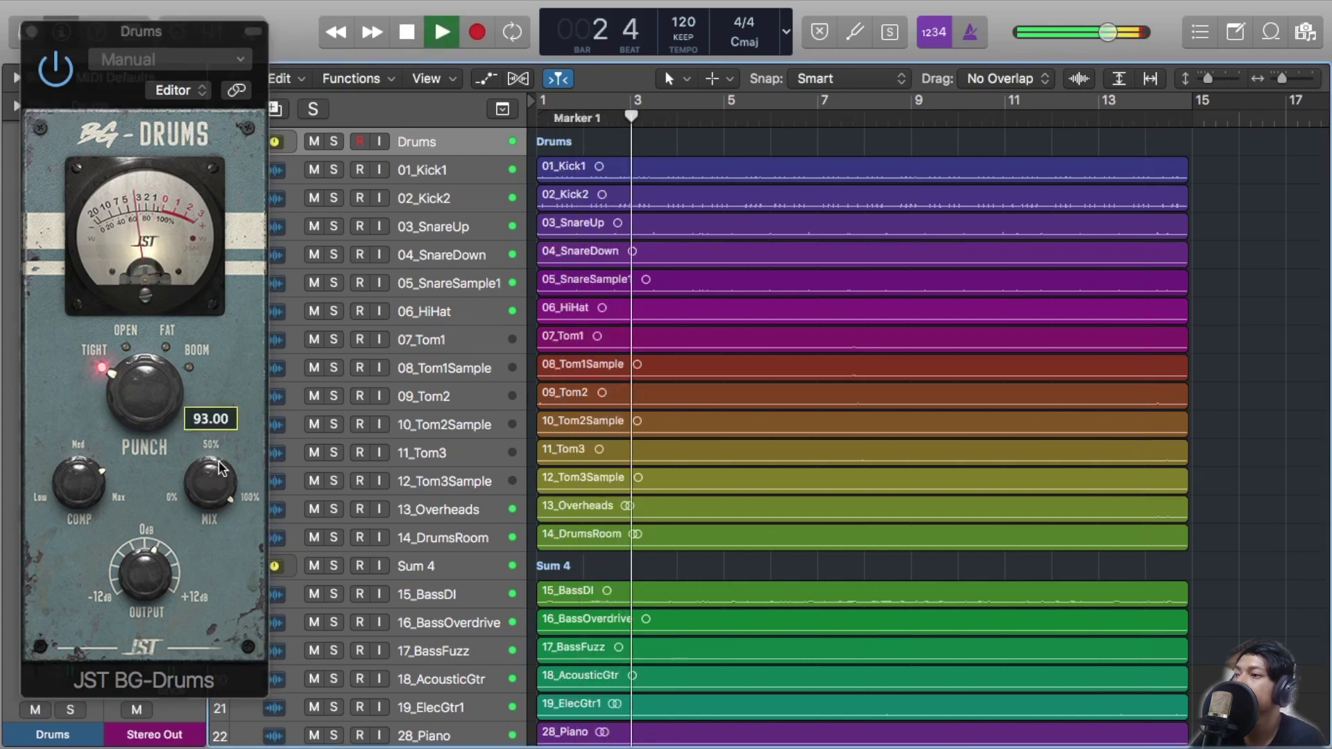
click(57, 70)
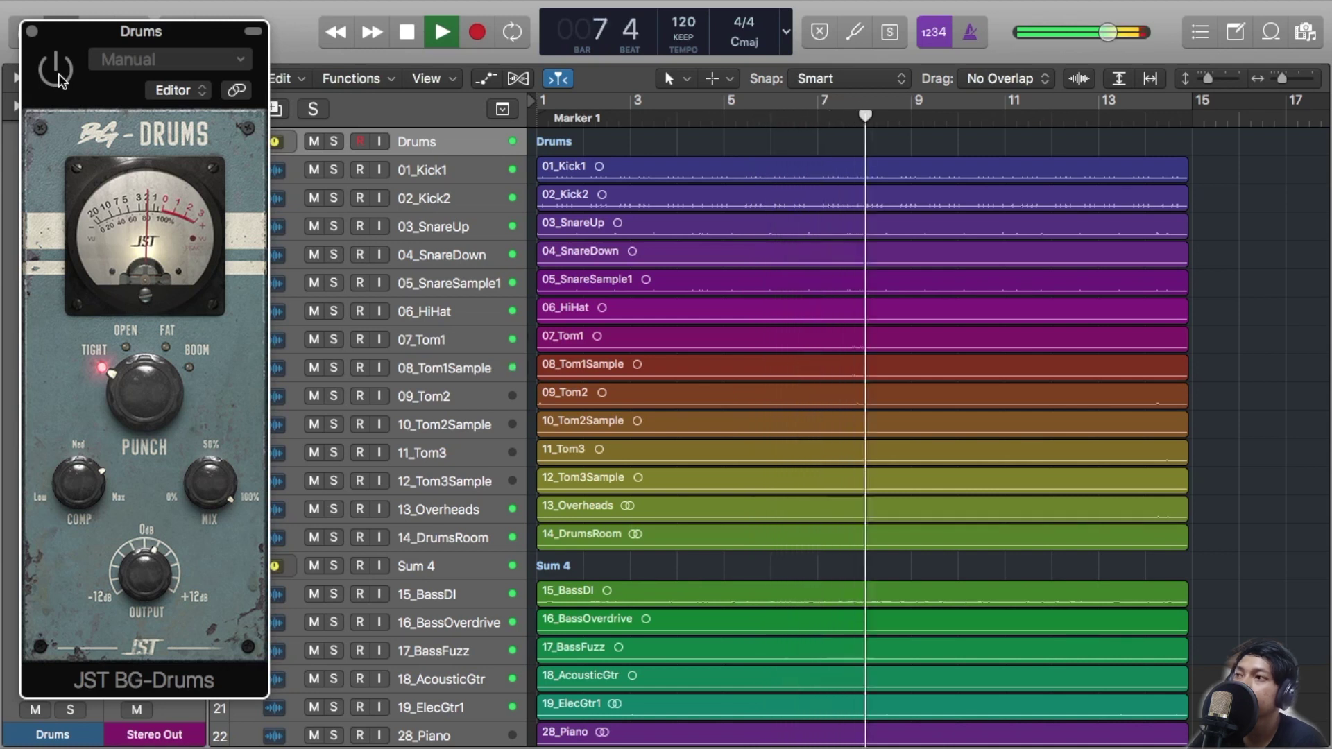
click(58, 74)
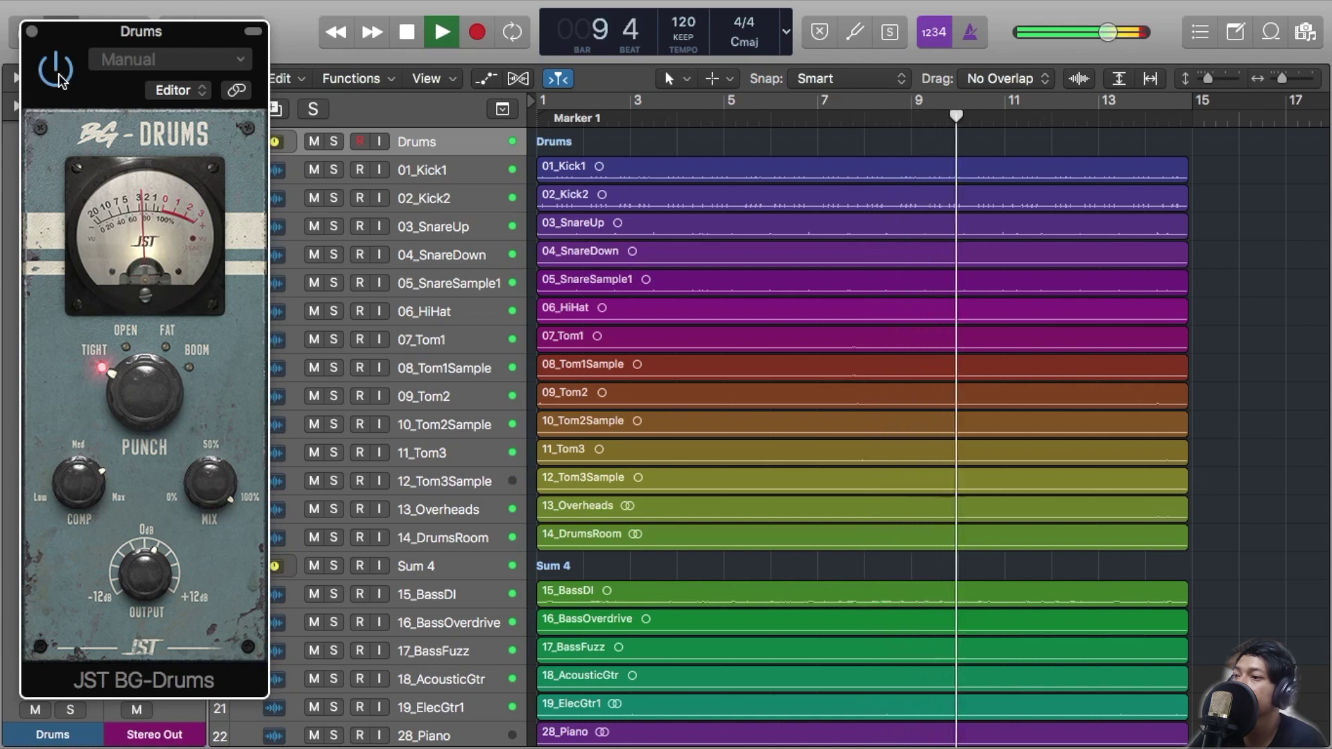
mouse_move(214, 489)
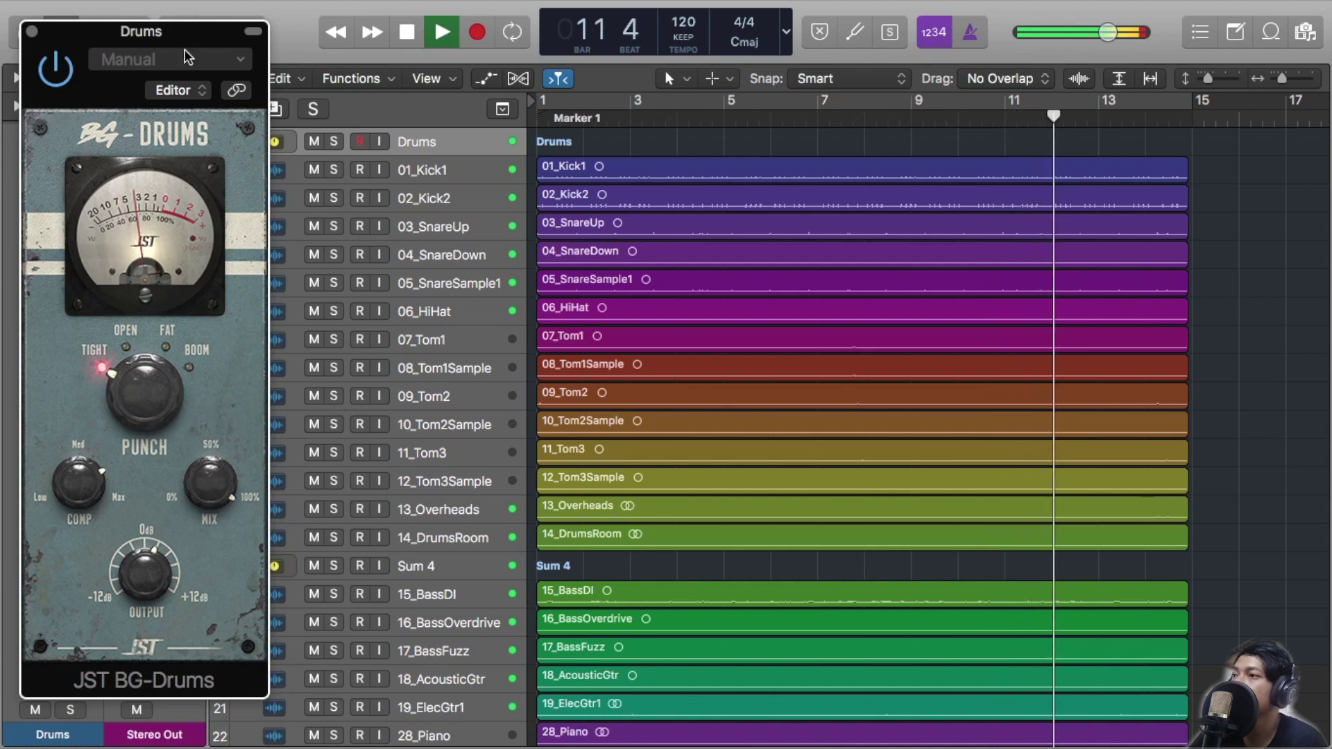
Move the BG-Drums window clear of the channel strips and return the song to its beginning for another playback.
drag(151, 38, 317, 38)
click(628, 117)
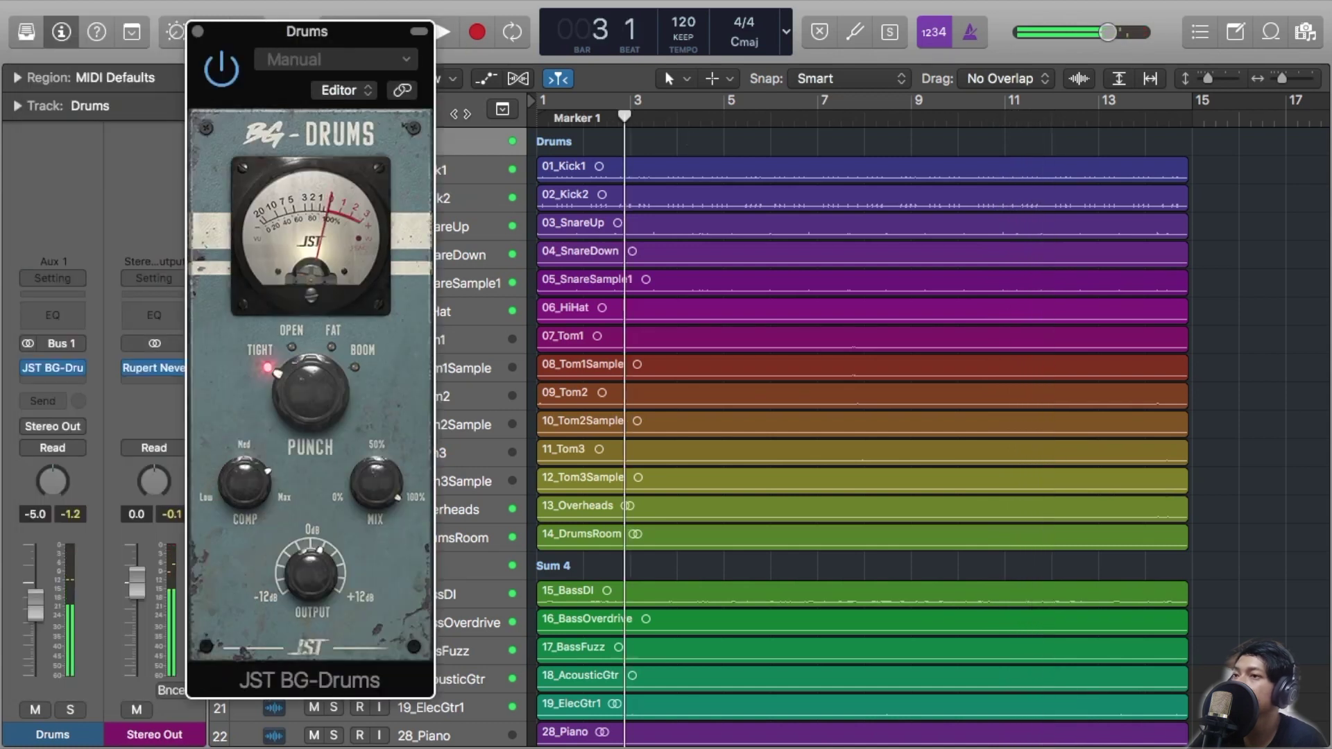
key(Return)
drag(360, 31, 406, 44)
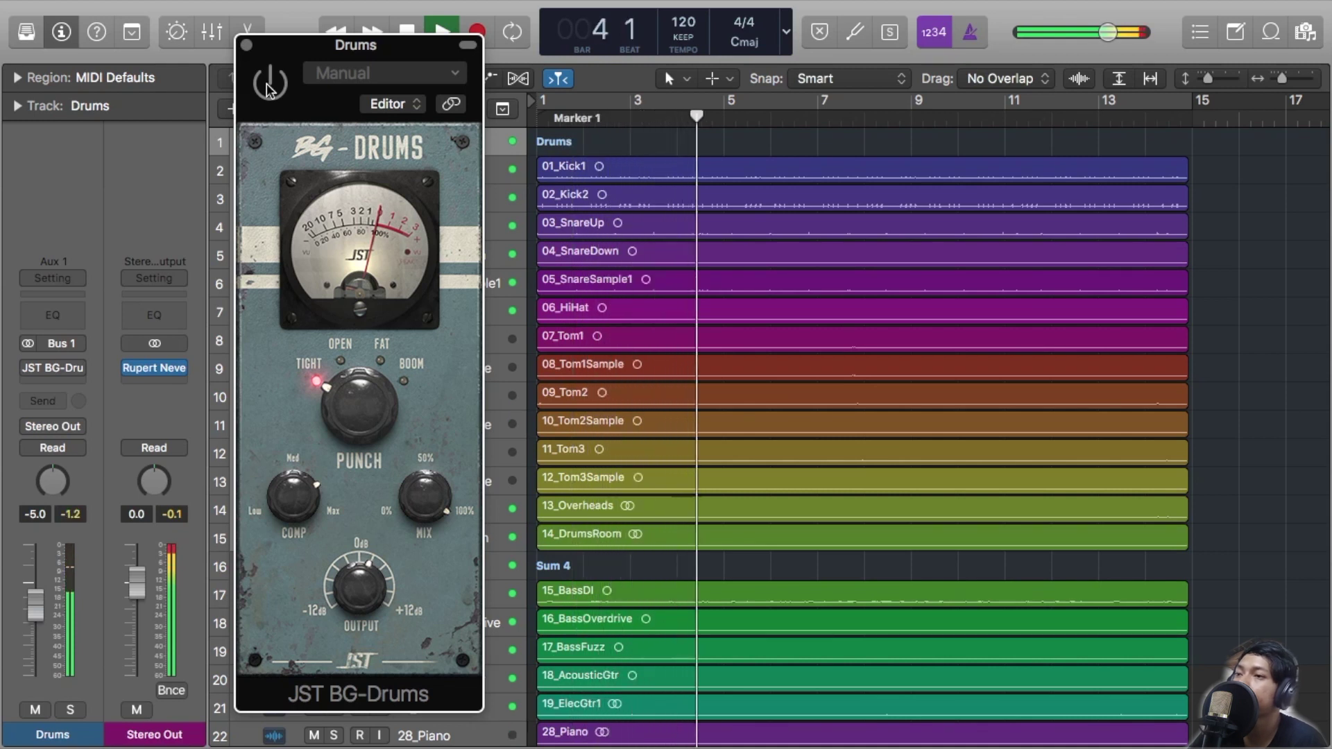
Set the BG-Drums compression to 71 during playback and toggle its bypass to compare the Drums bus sound.
click(267, 83)
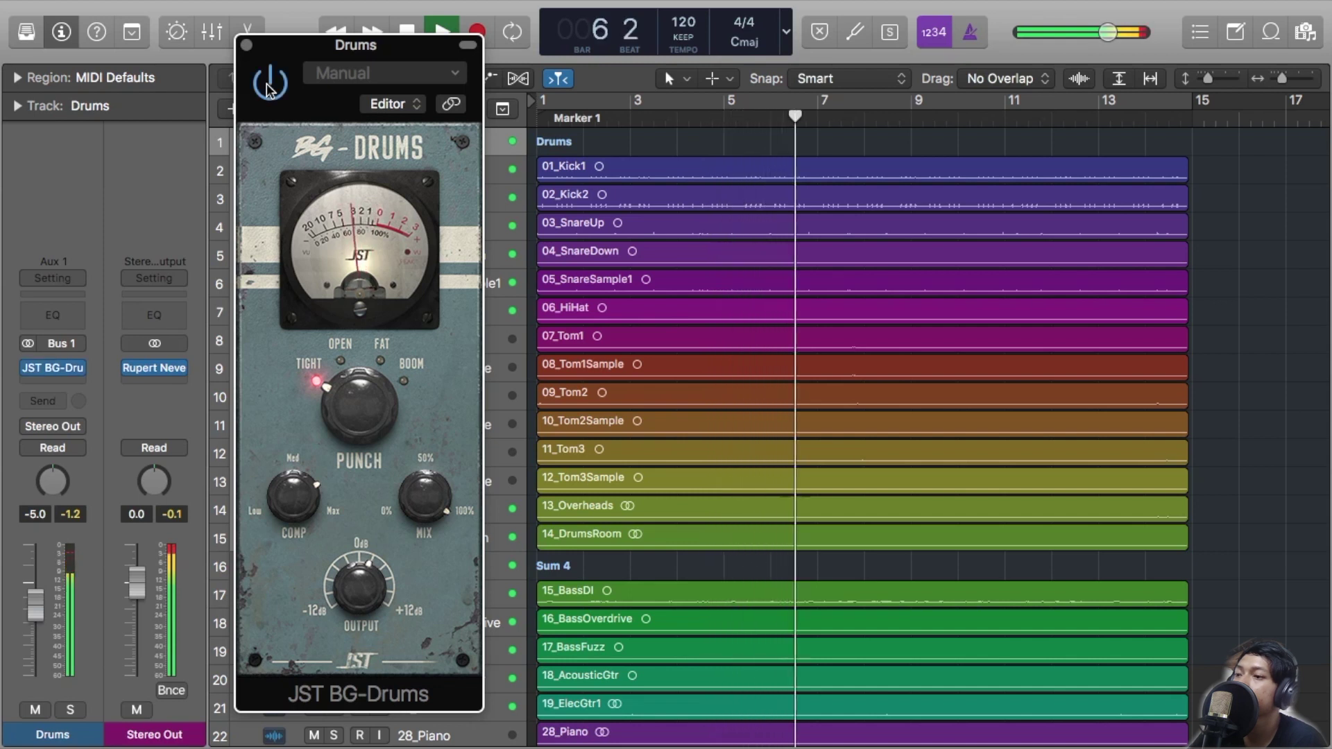
drag(285, 501, 289, 495)
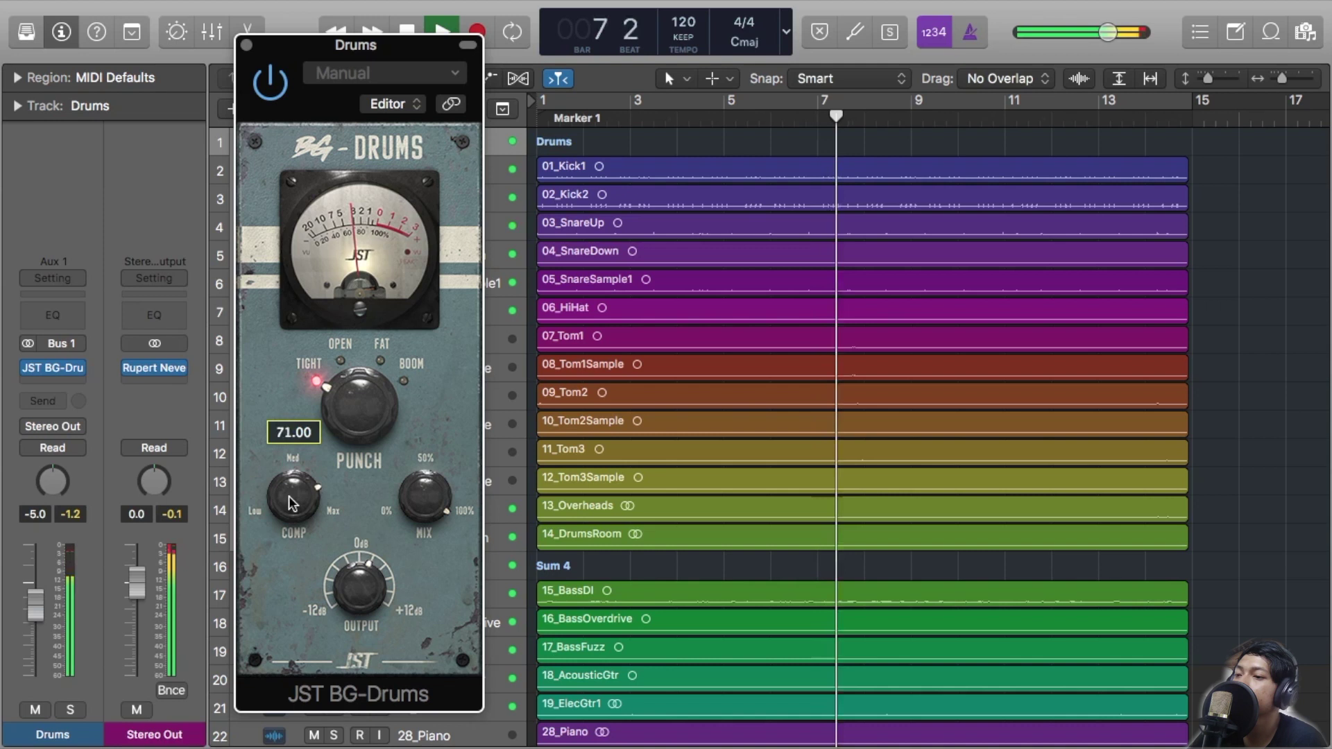
click(267, 84)
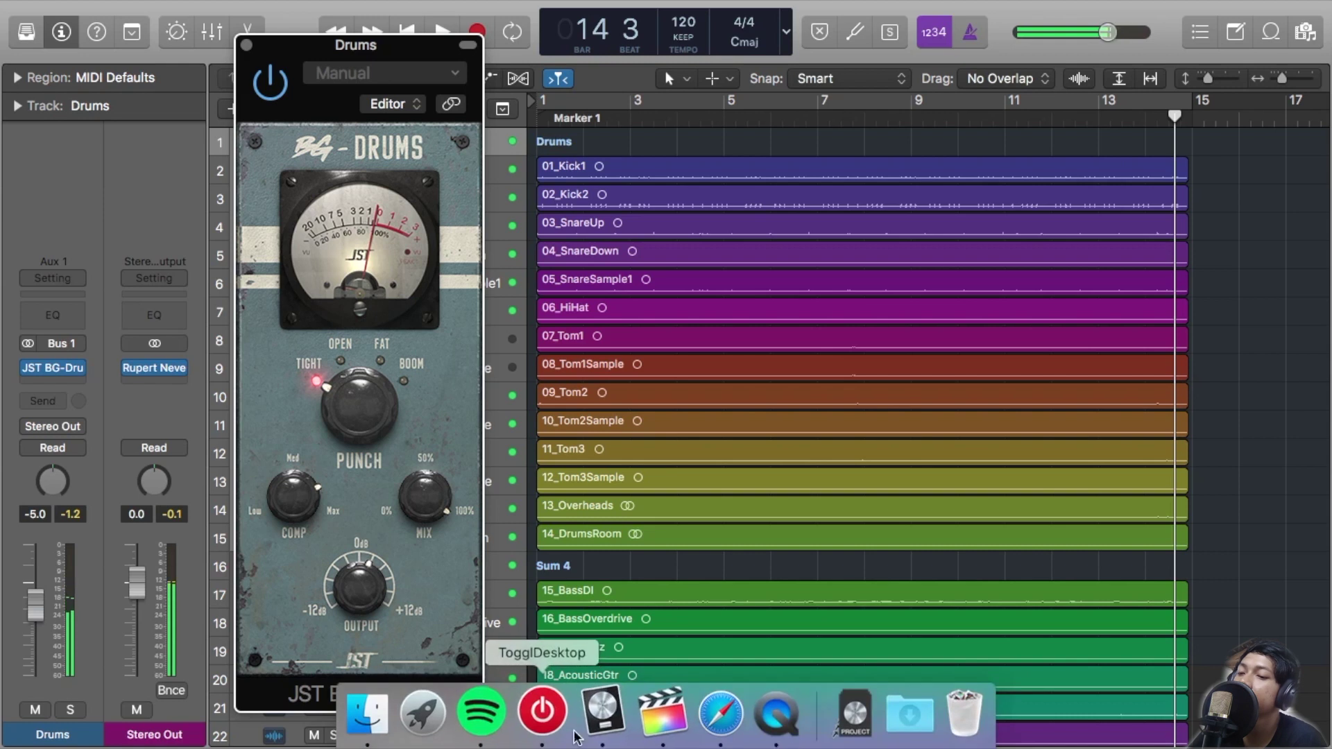
Switch to the Tracks window of the open Back Down project and return the playhead to the start.
right_click(600, 709)
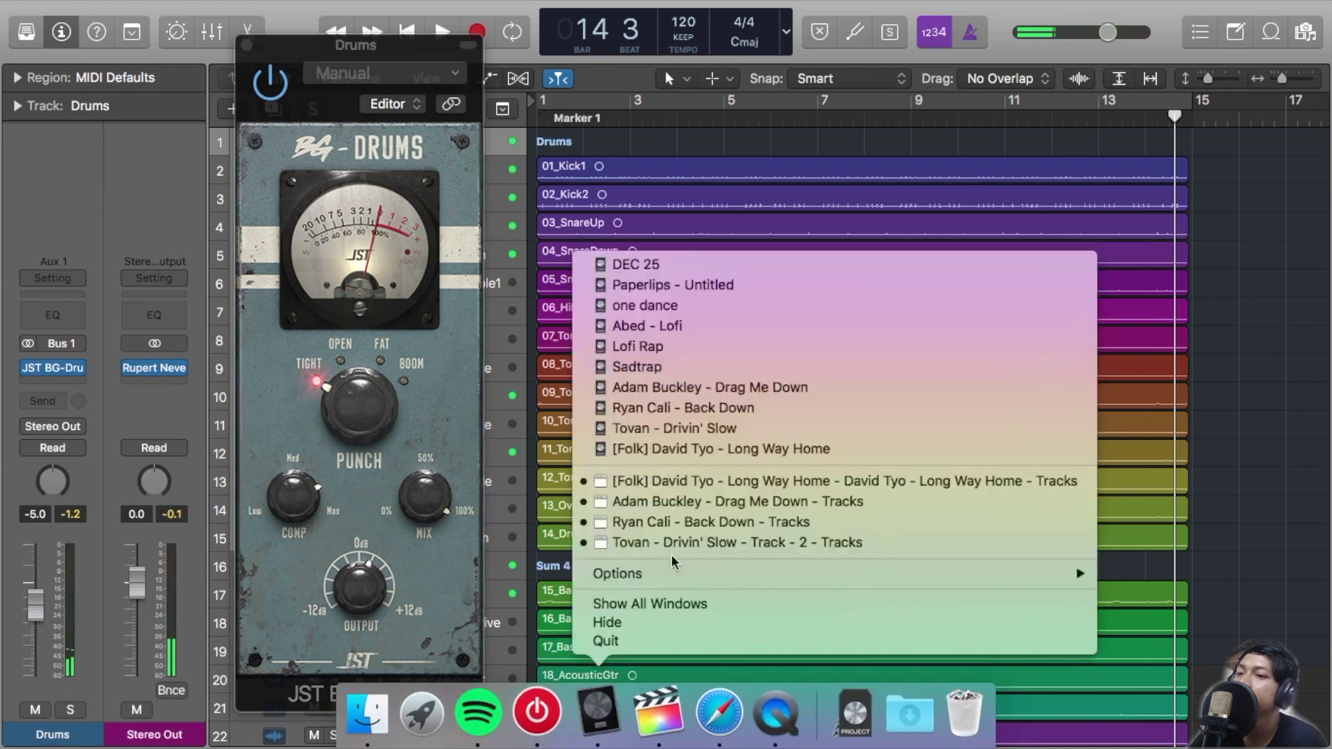
click(768, 522)
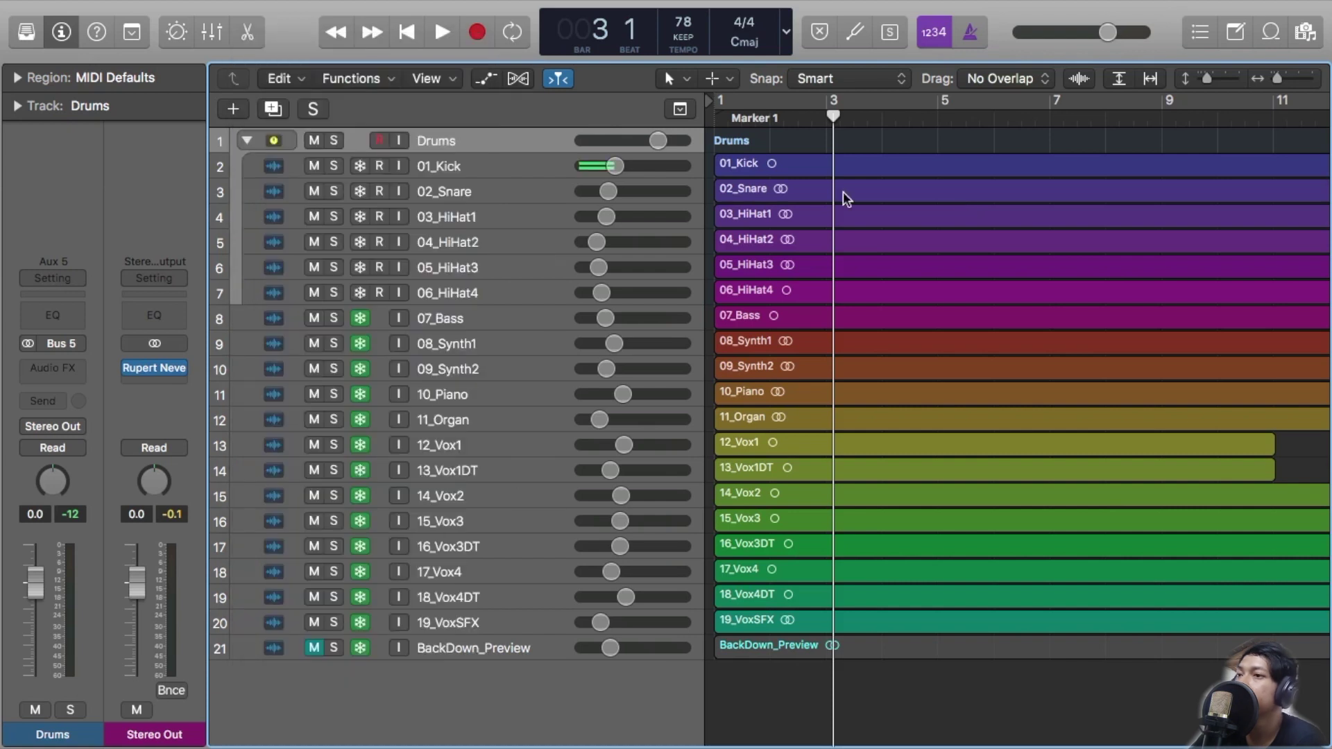
click(771, 118)
key(Return)
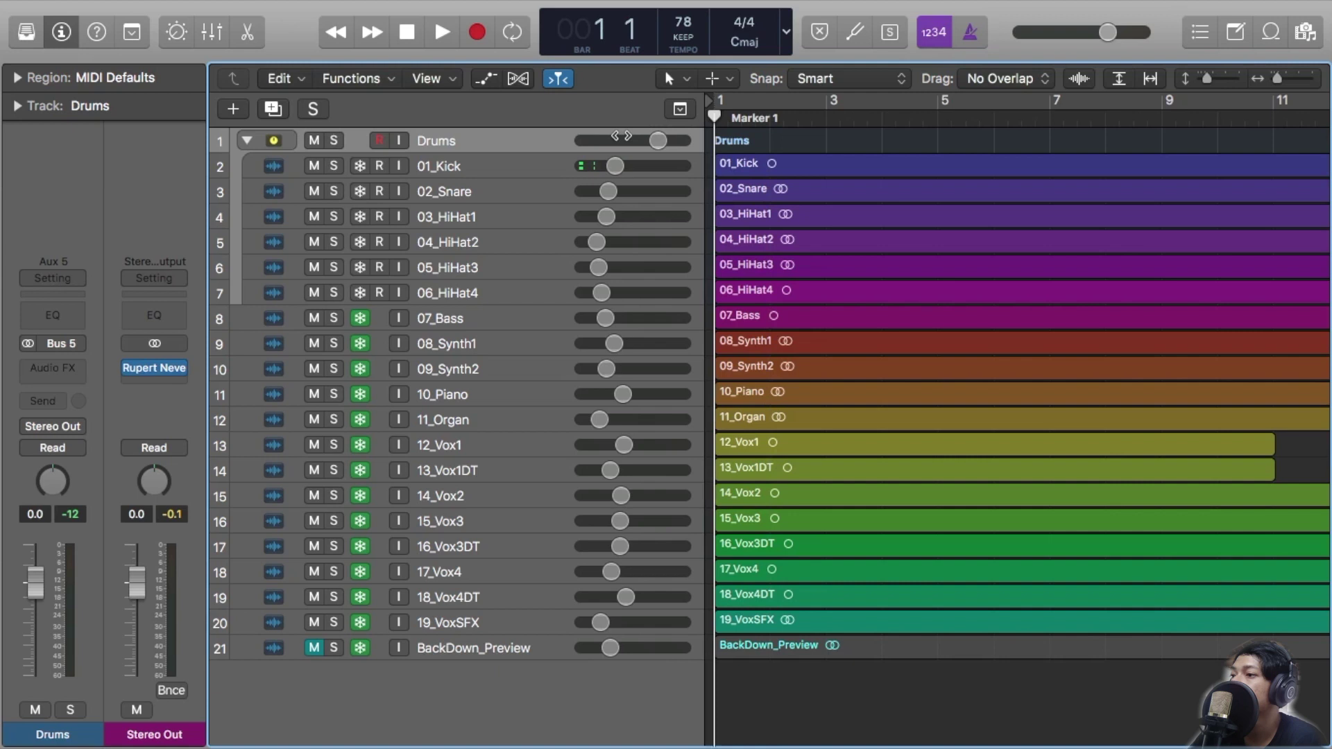
Insert a stereo JST BG-Drums on the Drums channel and play the song from the start with the plug-in bypassed.
click(69, 368)
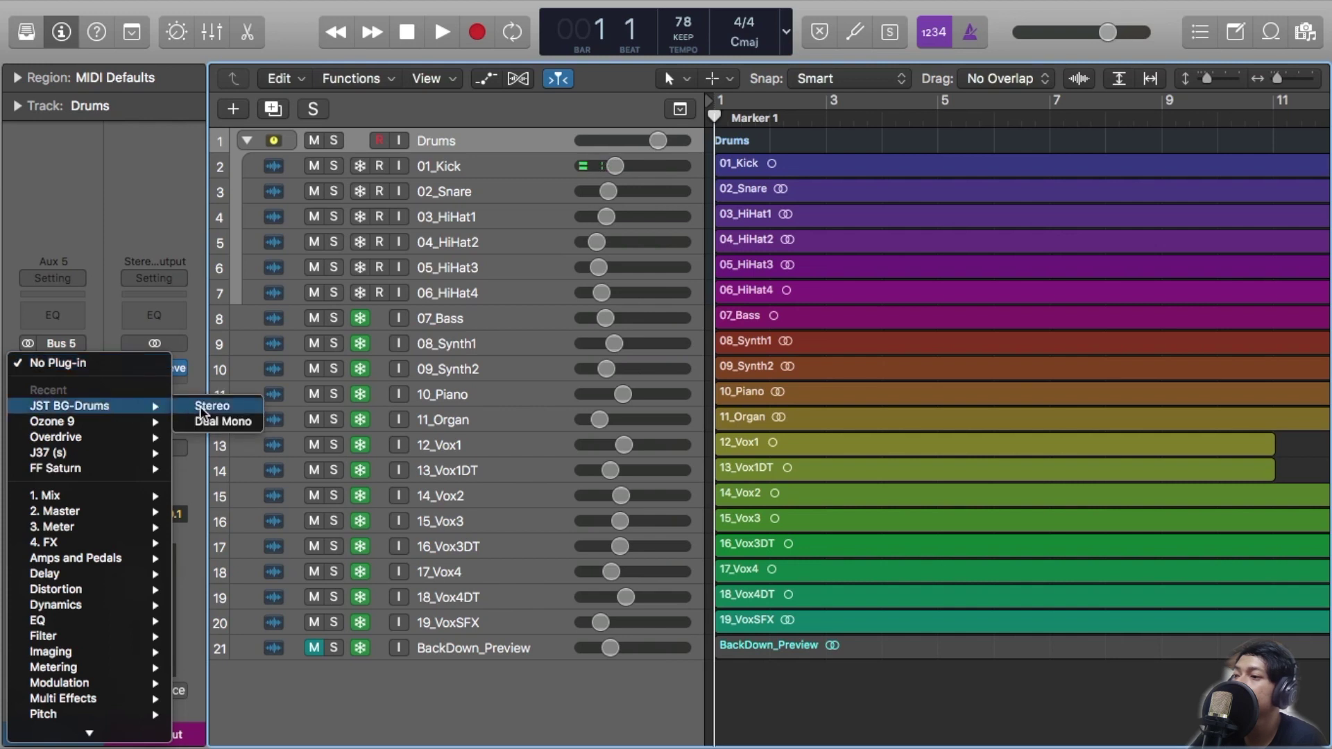
click(208, 407)
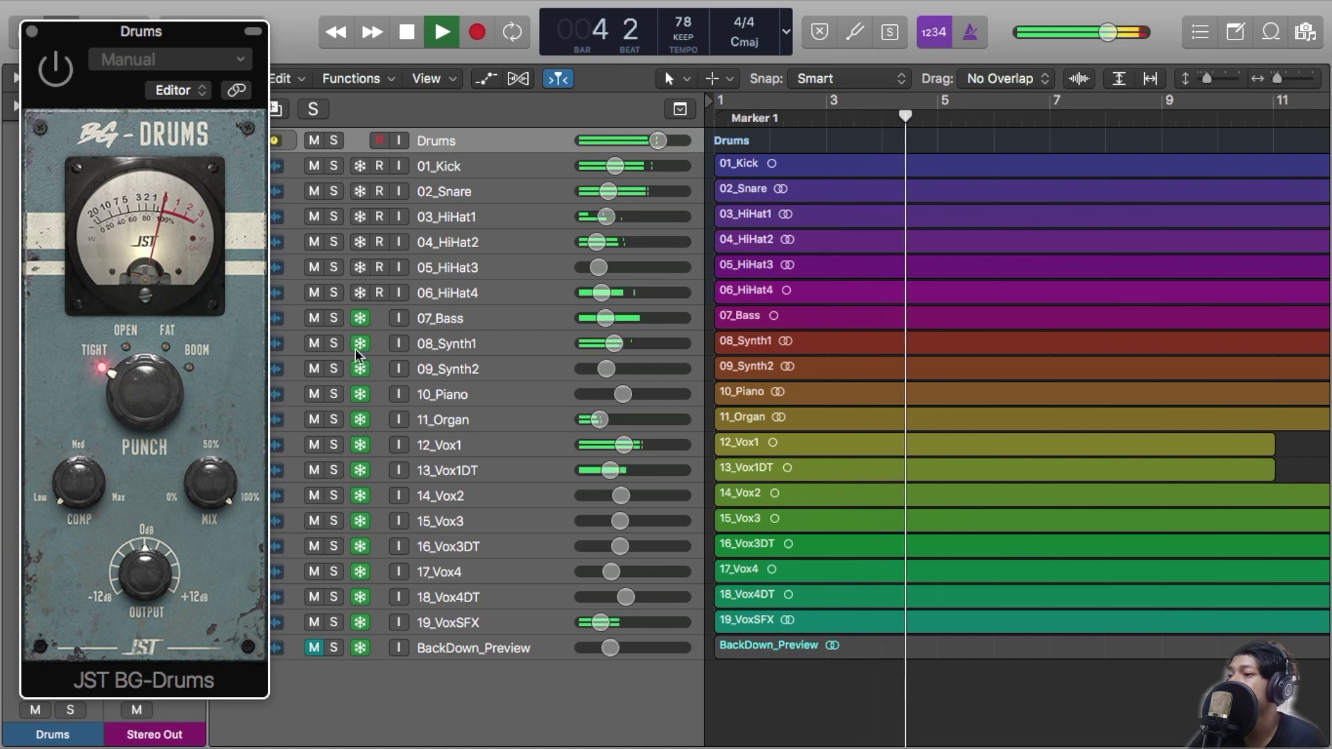
key(space)
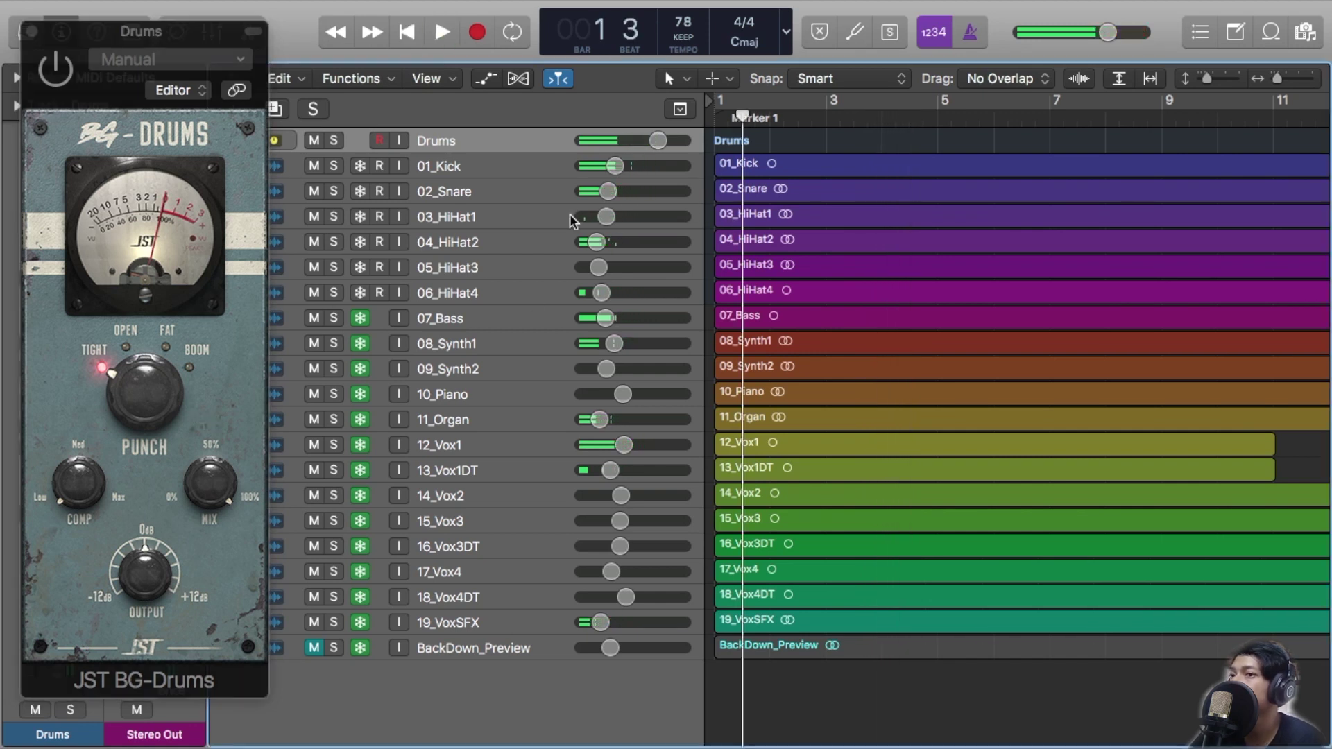
key(Return)
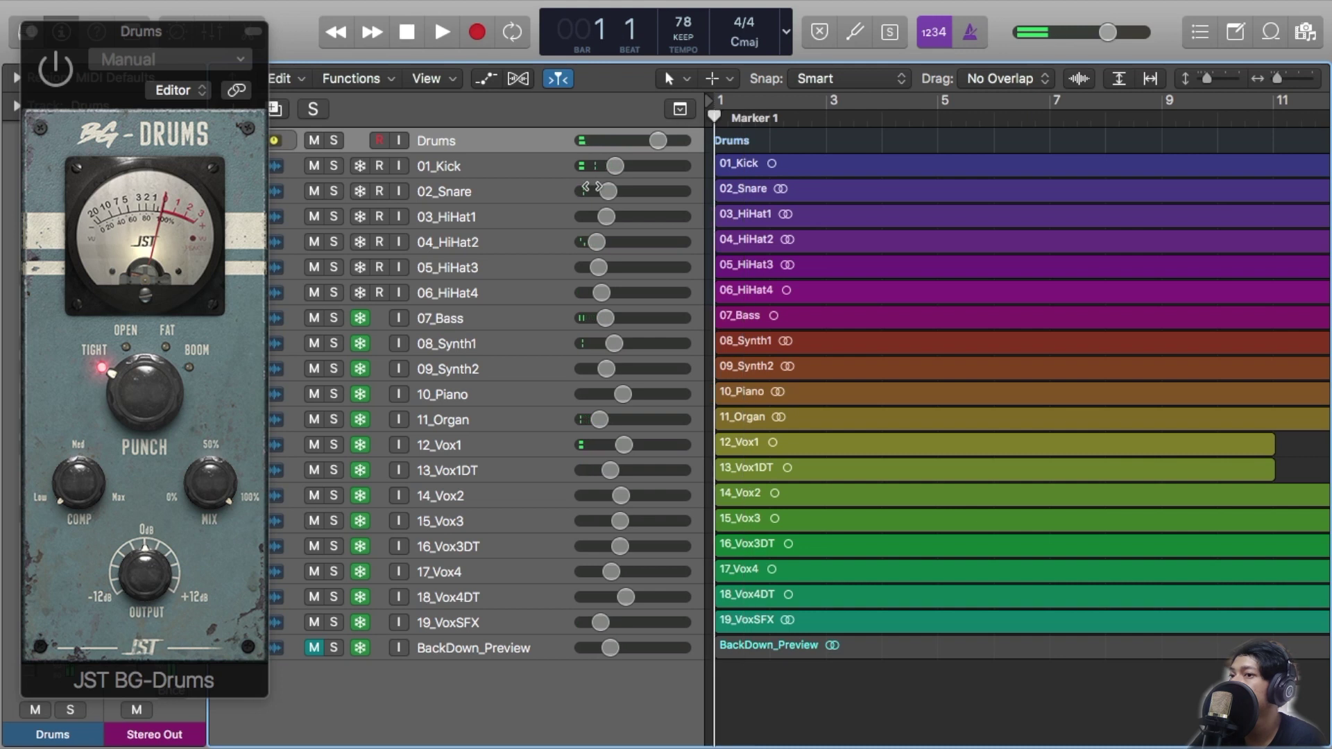
key(space)
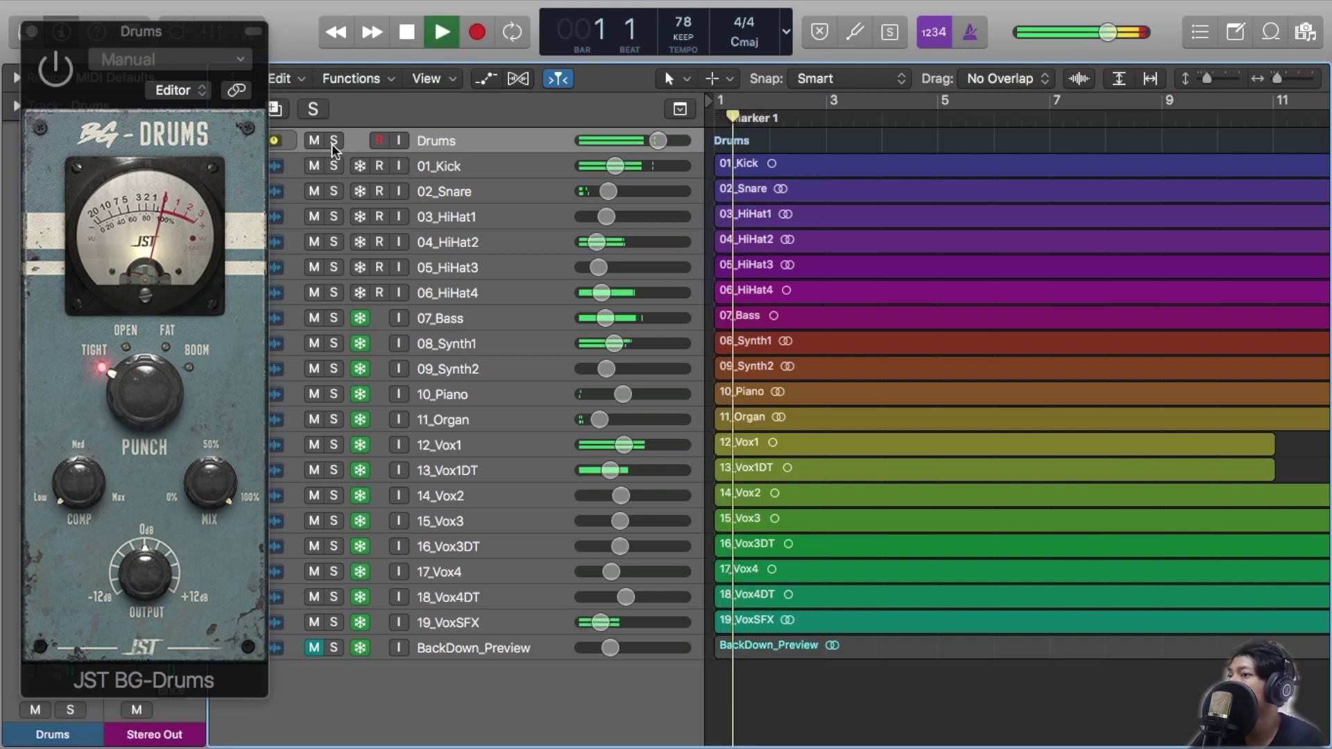
Solo the Drums stack, activate BG-Drums with compression just above Med, and unsolo the stack to hear the full mix.
click(333, 141)
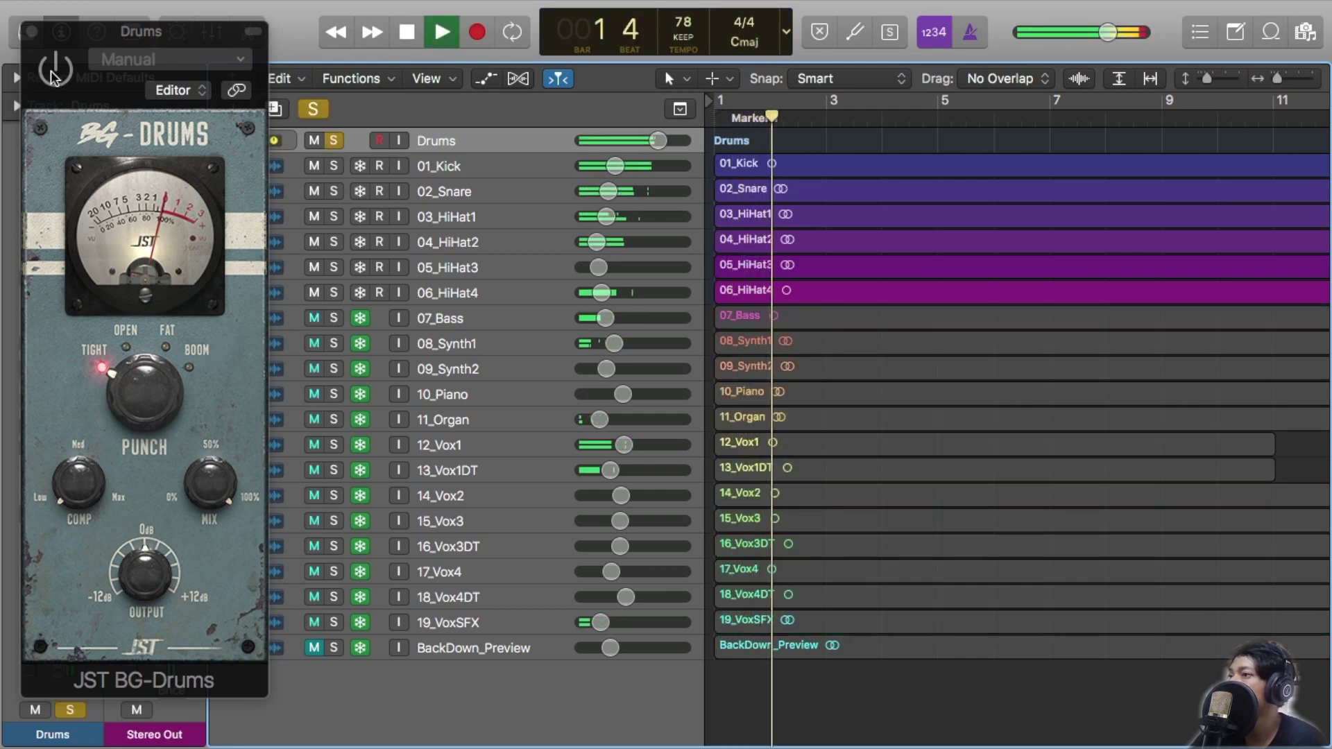
mouse_move(92, 387)
drag(92, 387, 93, 333)
drag(74, 485, 74, 482)
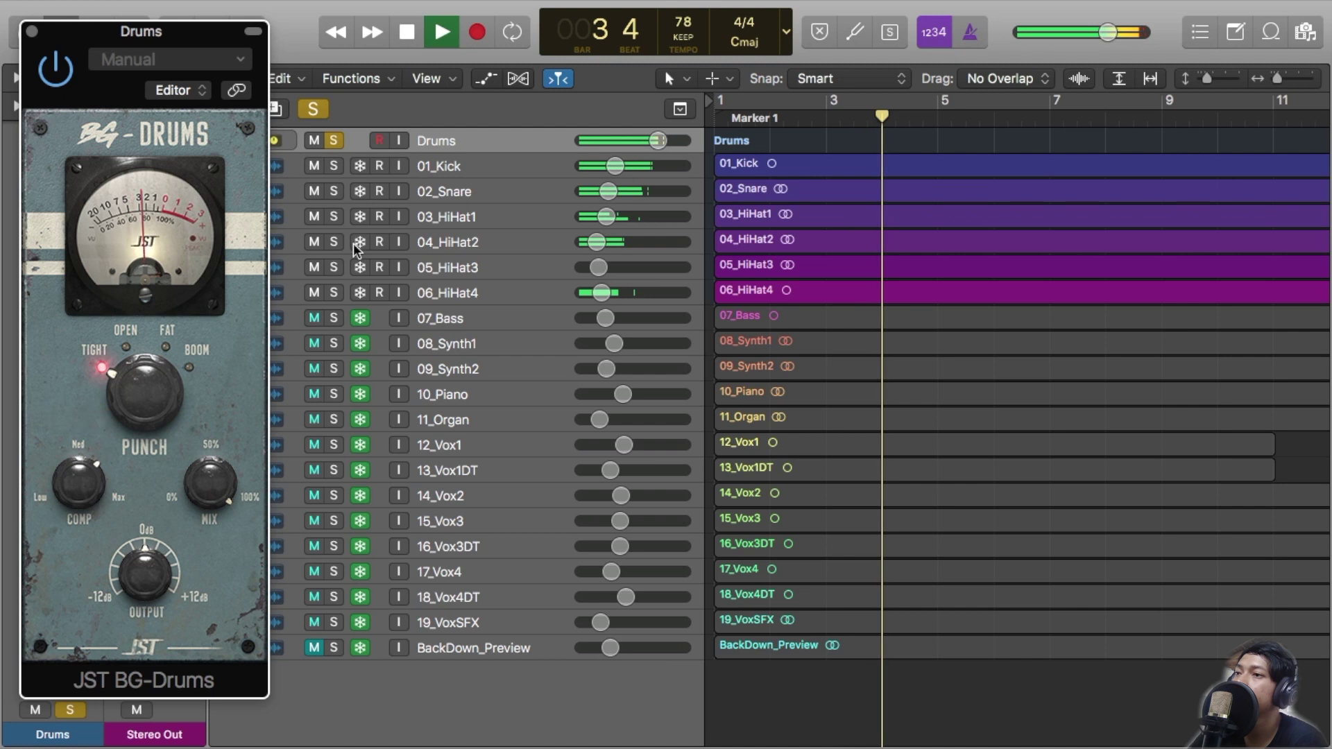
click(333, 140)
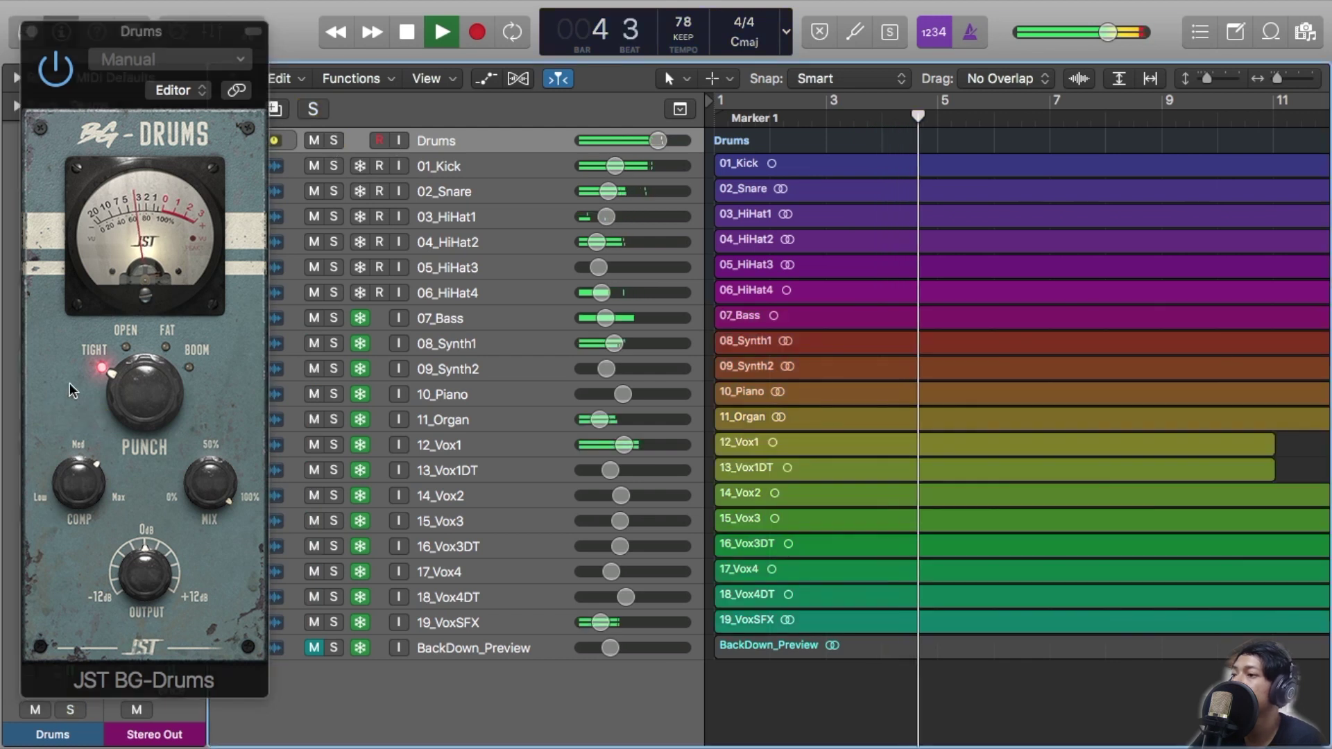
Audition the Open and Fat punch modes of BG-Drums and settle on Boom.
click(126, 330)
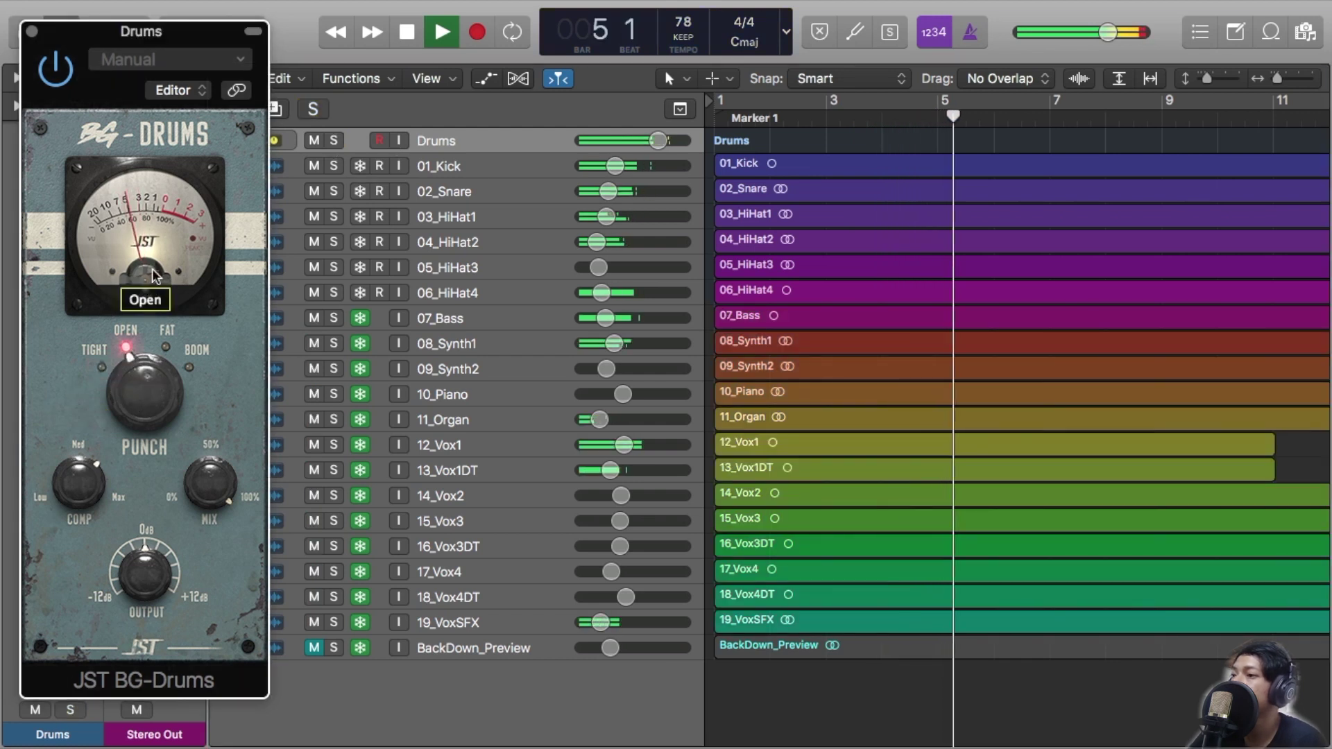
click(166, 331)
click(139, 355)
Raise the BG-Drums compression slightly and set the mix to 93% and the output to 1.00 dB.
drag(99, 467, 93, 474)
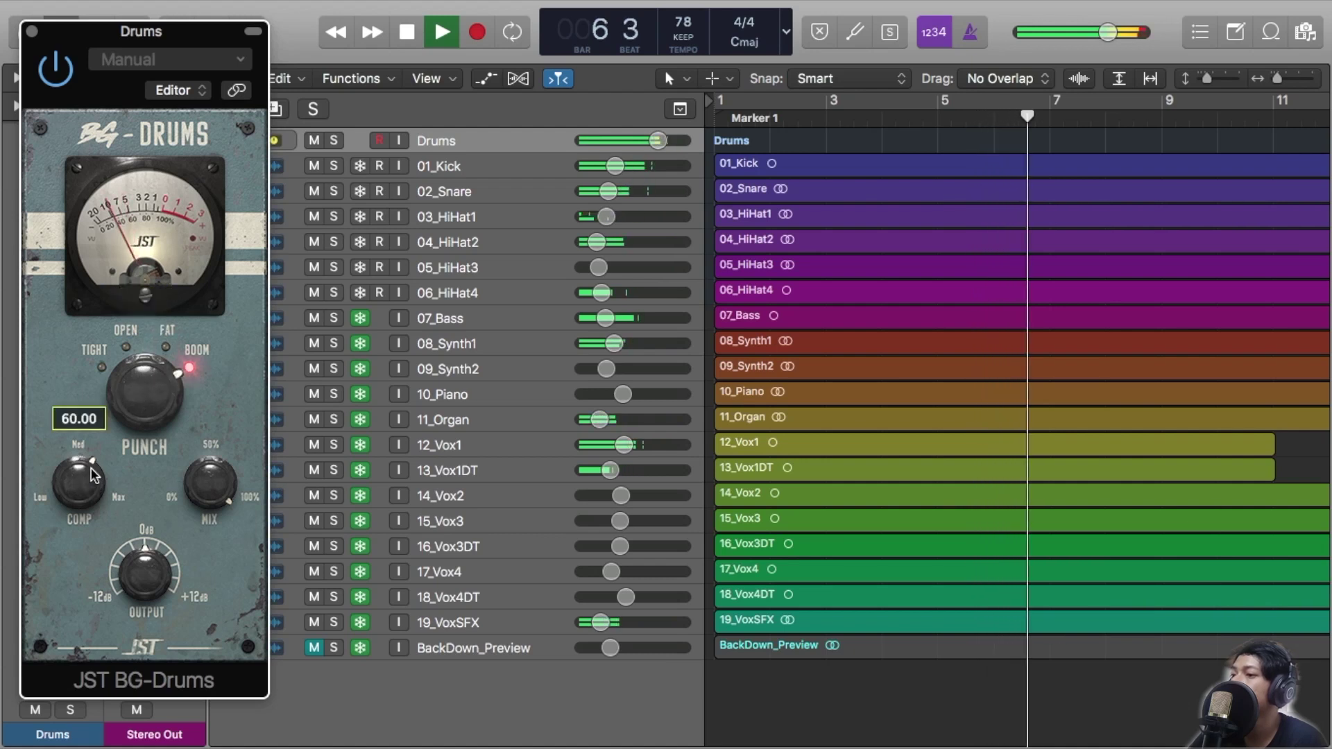
drag(212, 491, 215, 498)
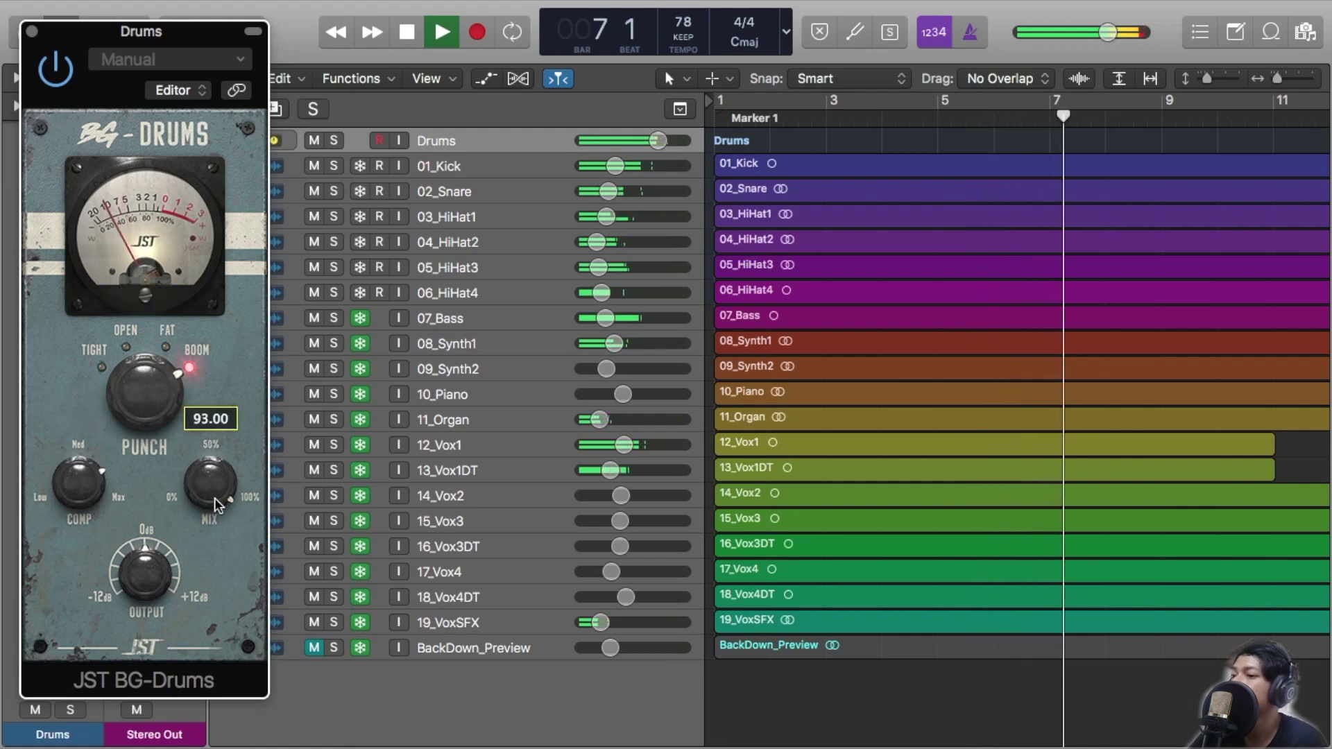
drag(160, 566, 160, 563)
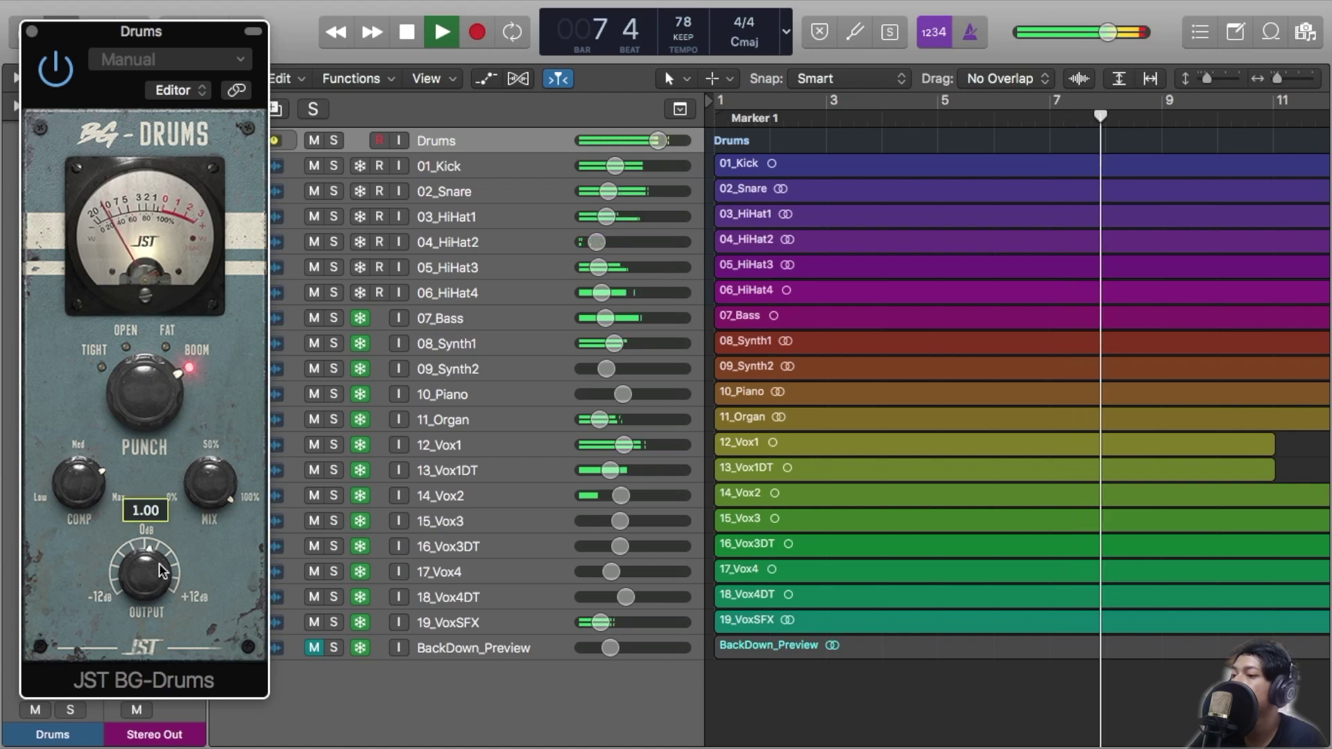
Replay Back Down from the start of Marker 1 with BG-Drums active and bypassed to compare the two.
click(733, 122)
key(space)
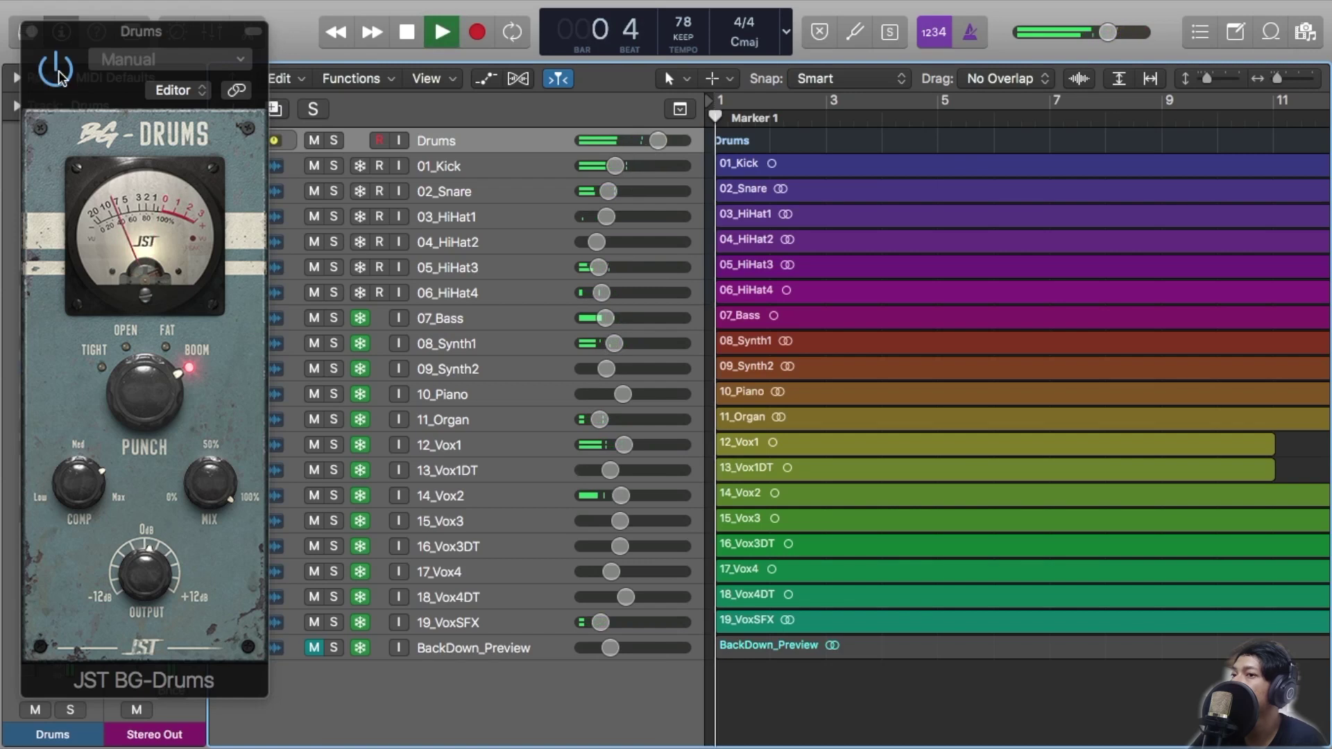
click(55, 70)
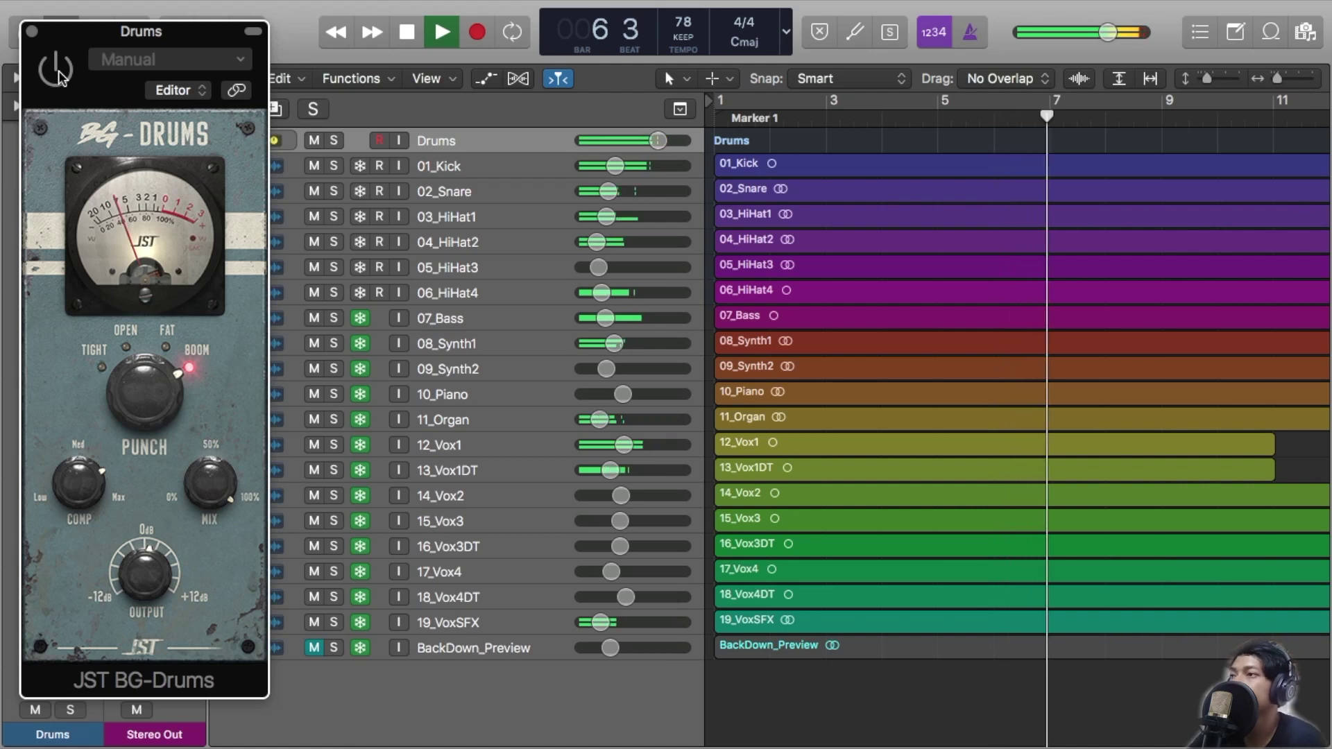
click(805, 253)
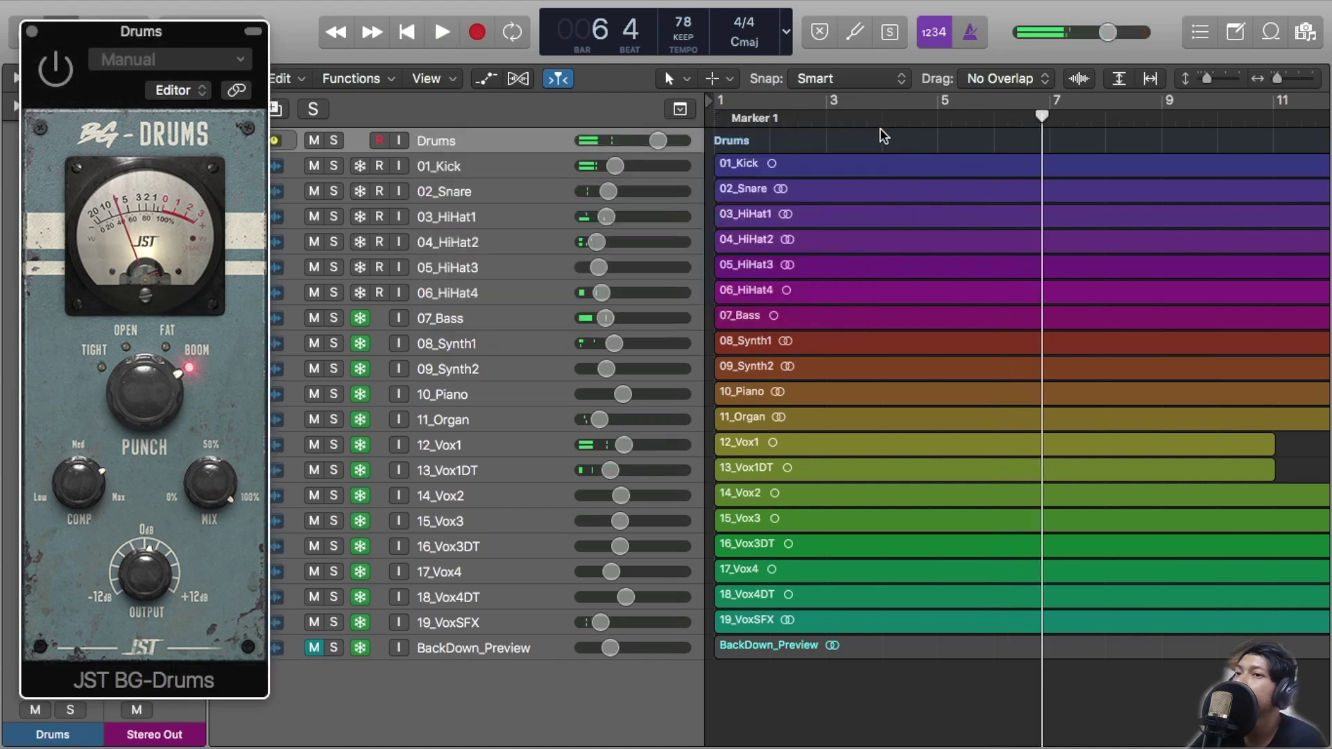
click(746, 106)
key(space)
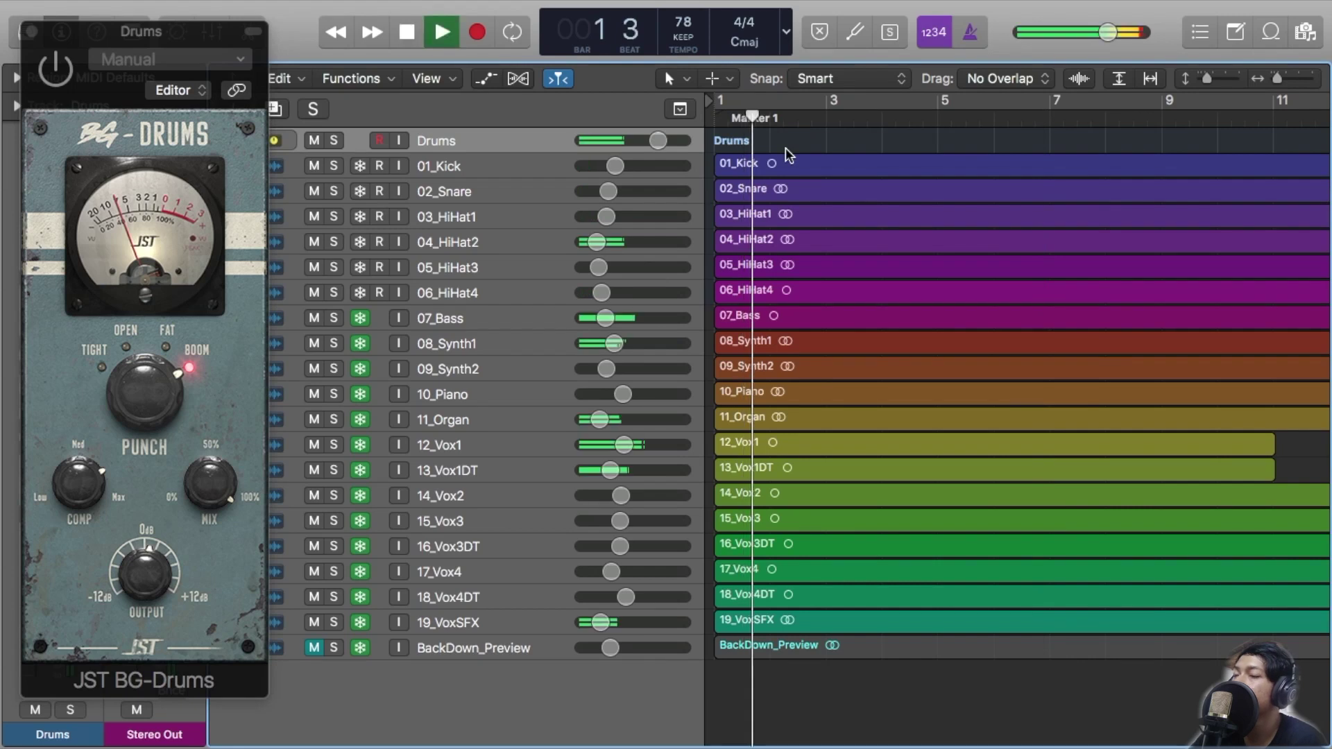
Play the song once more from bar 1, toggling BG-Drums off and on, and stop playback around bar 6.
click(804, 254)
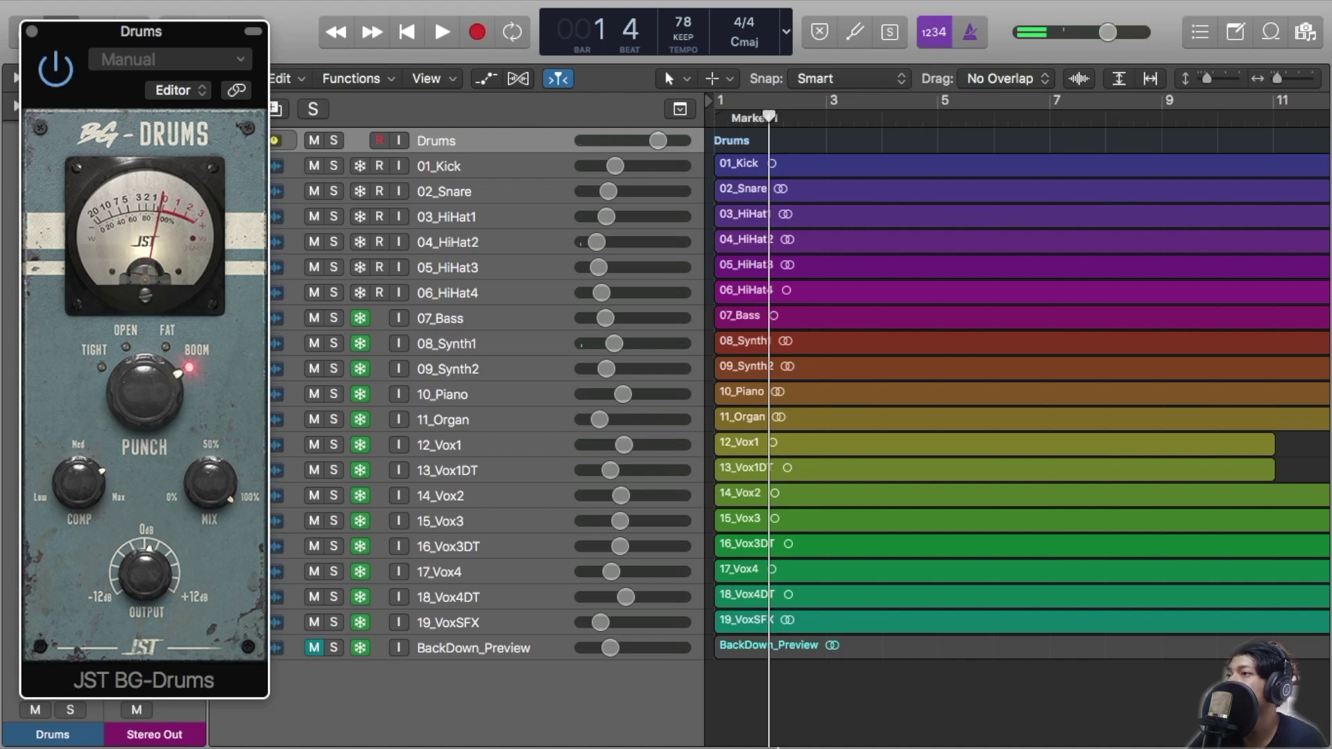
mouse_move(739, 748)
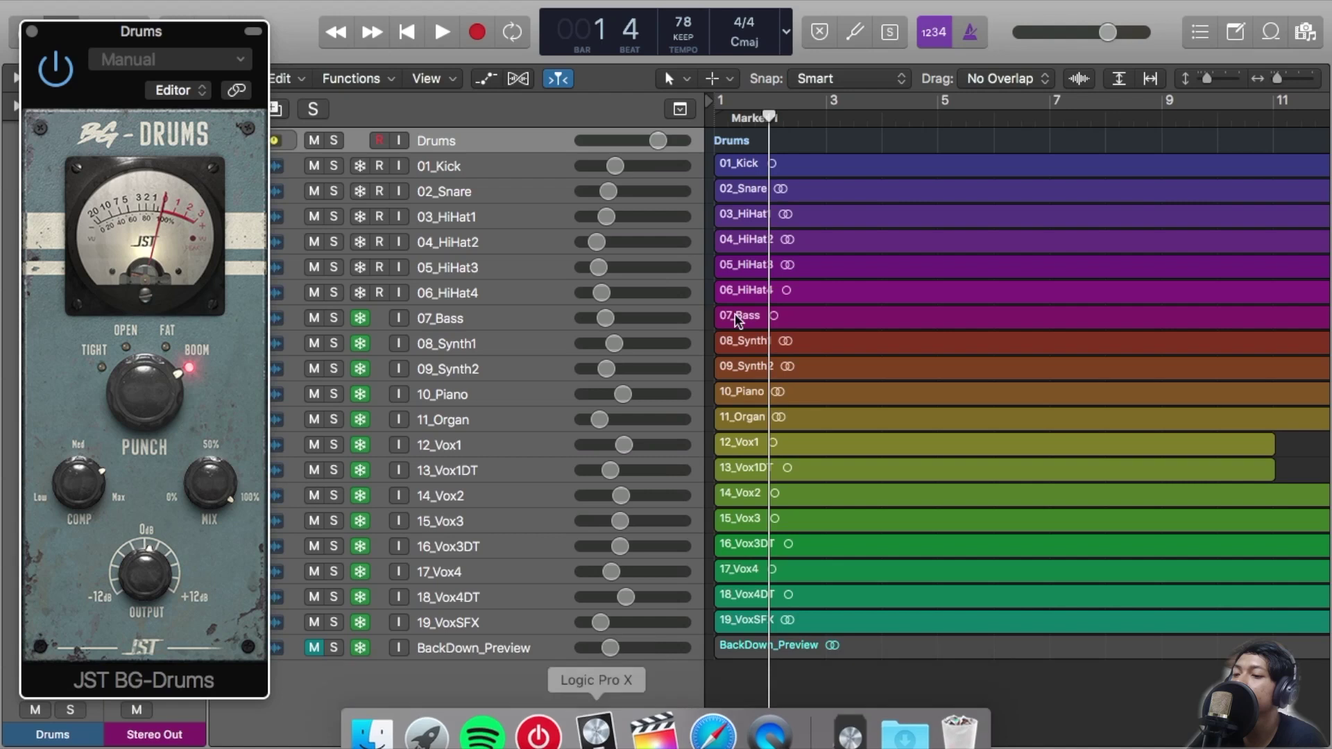
key(Return)
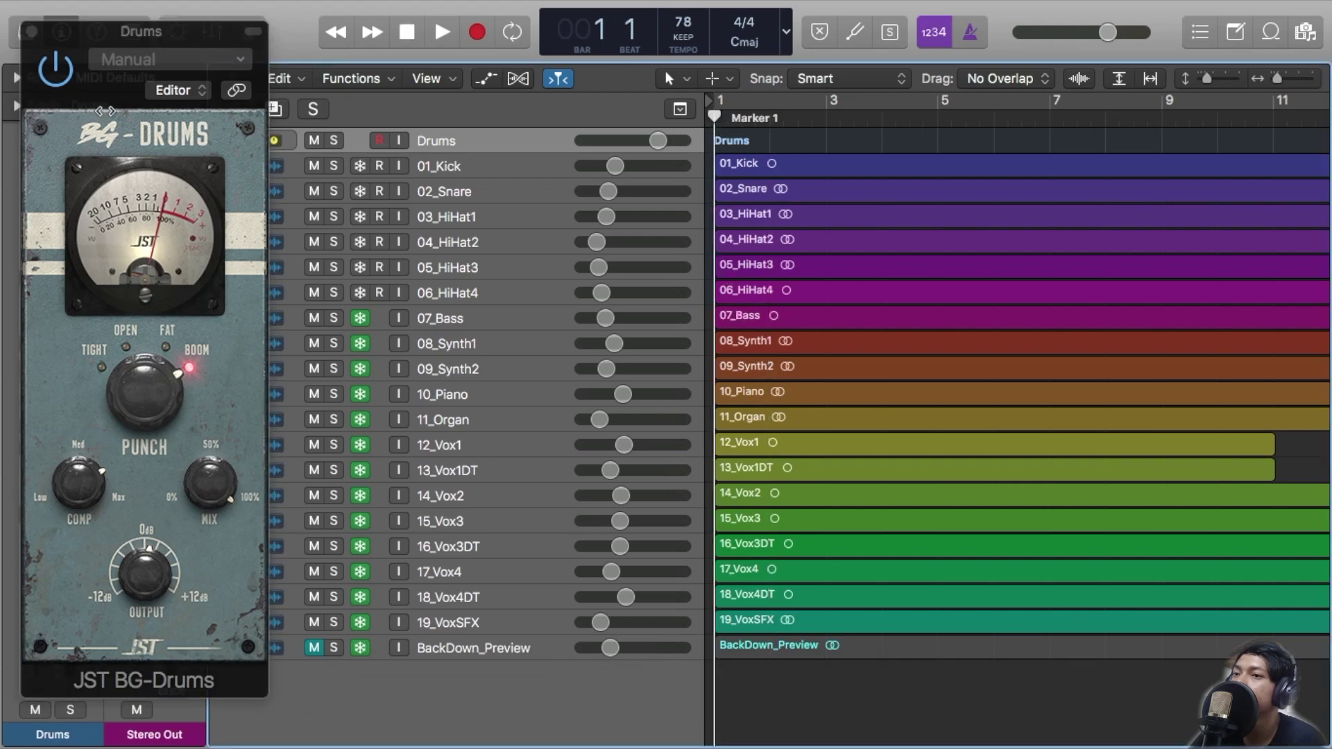
key(space)
click(57, 70)
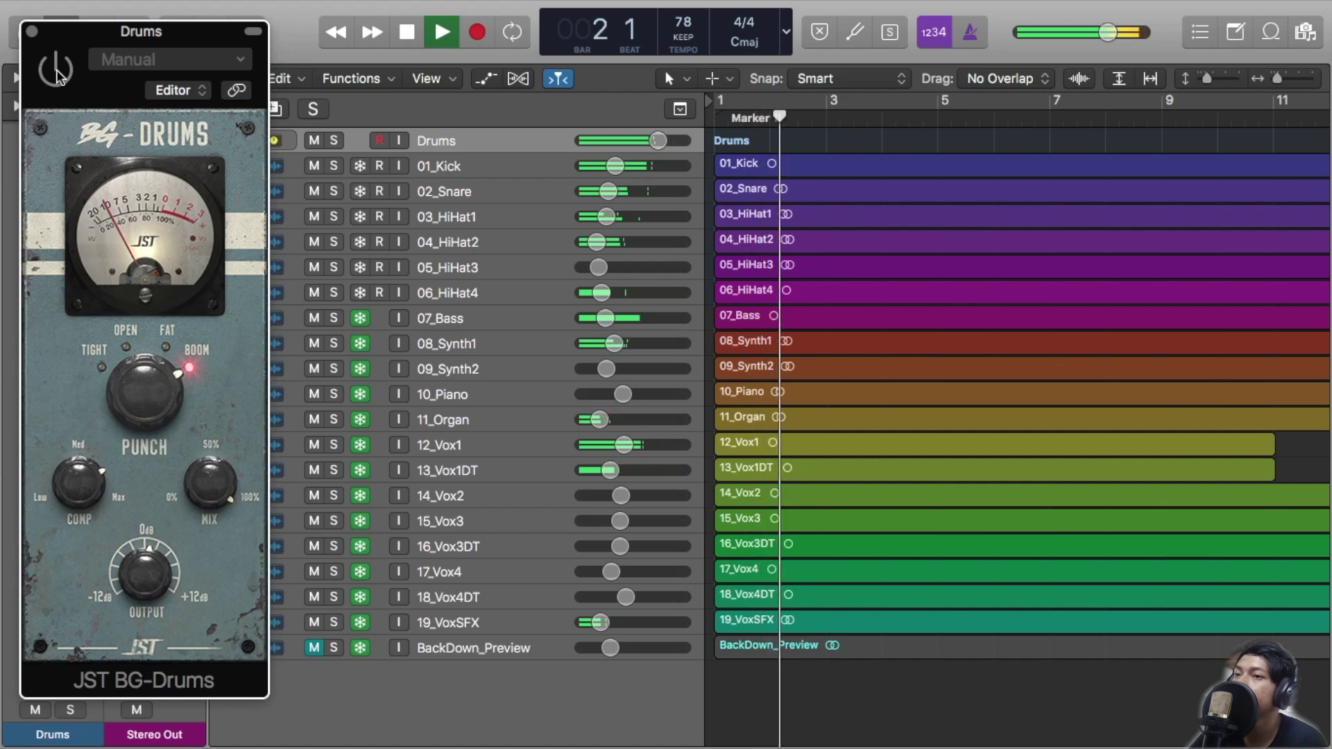
click(57, 71)
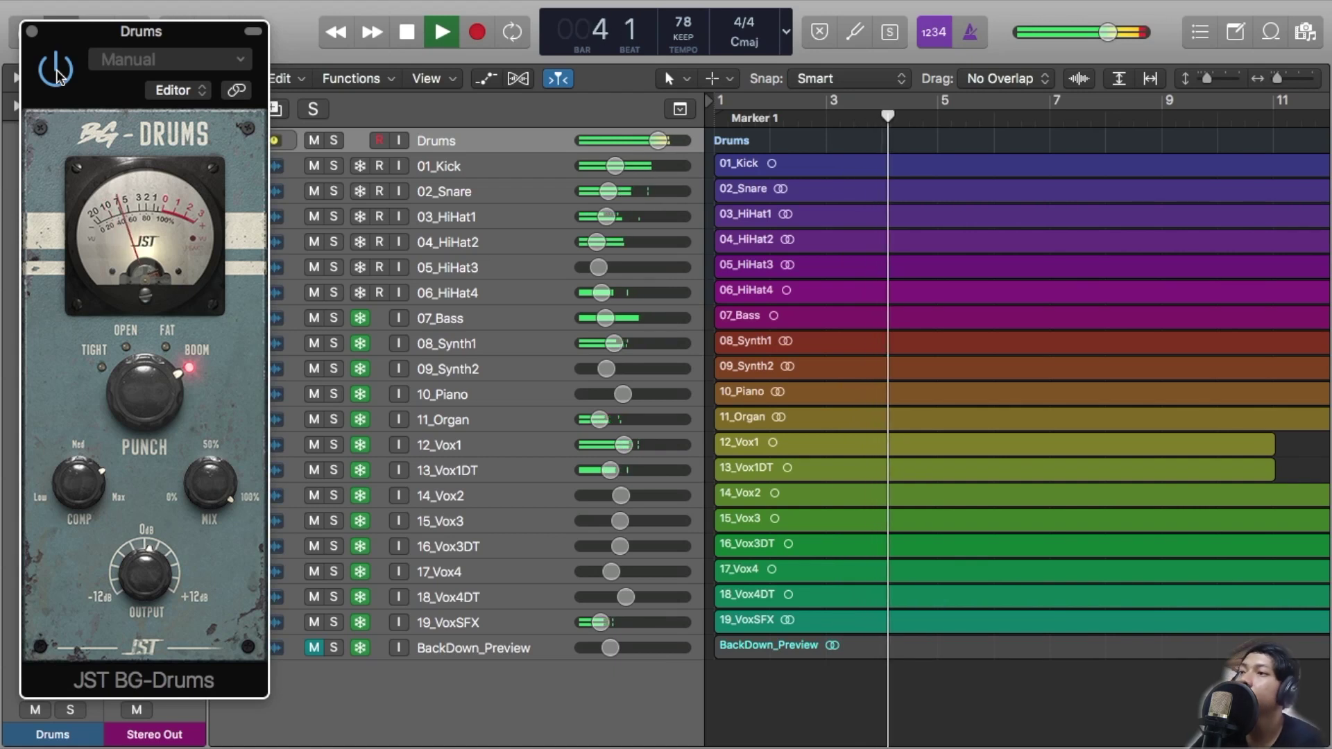
key(i)
mouse_move(113, 33)
mouse_down()
mouse_move(292, 52)
mouse_move(111, 14)
mouse_up()
key(i)
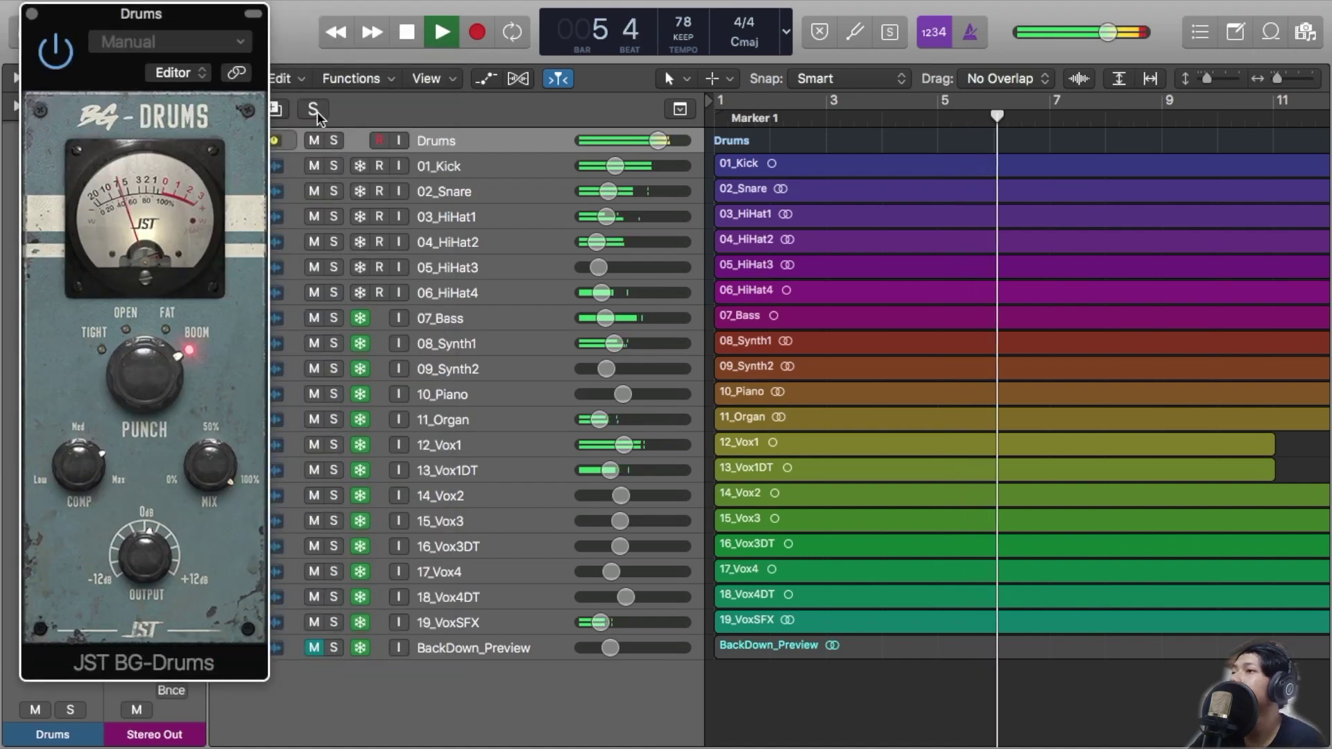
key(space)
Switch to the 143 BPM project and listen to its chorus, briefly soloing the Perc stack.
mouse_move(657, 715)
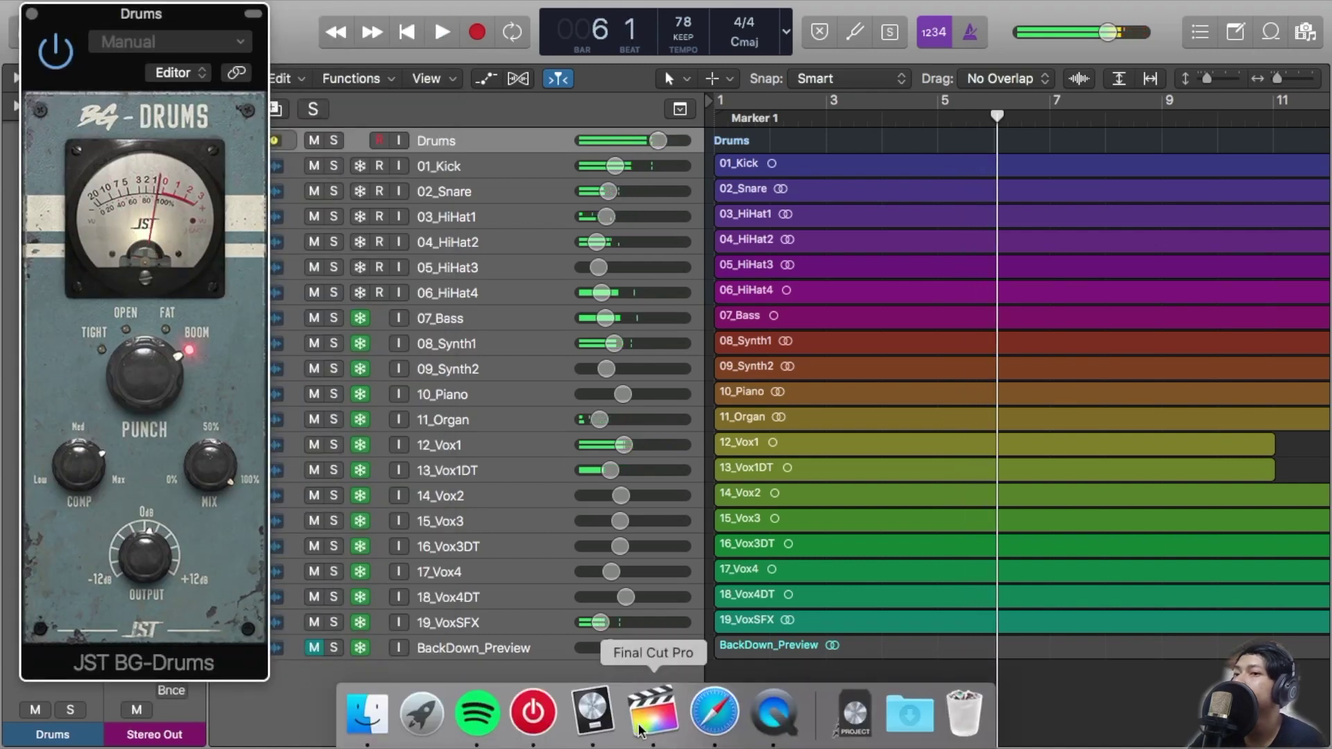
right_click(595, 709)
click(702, 547)
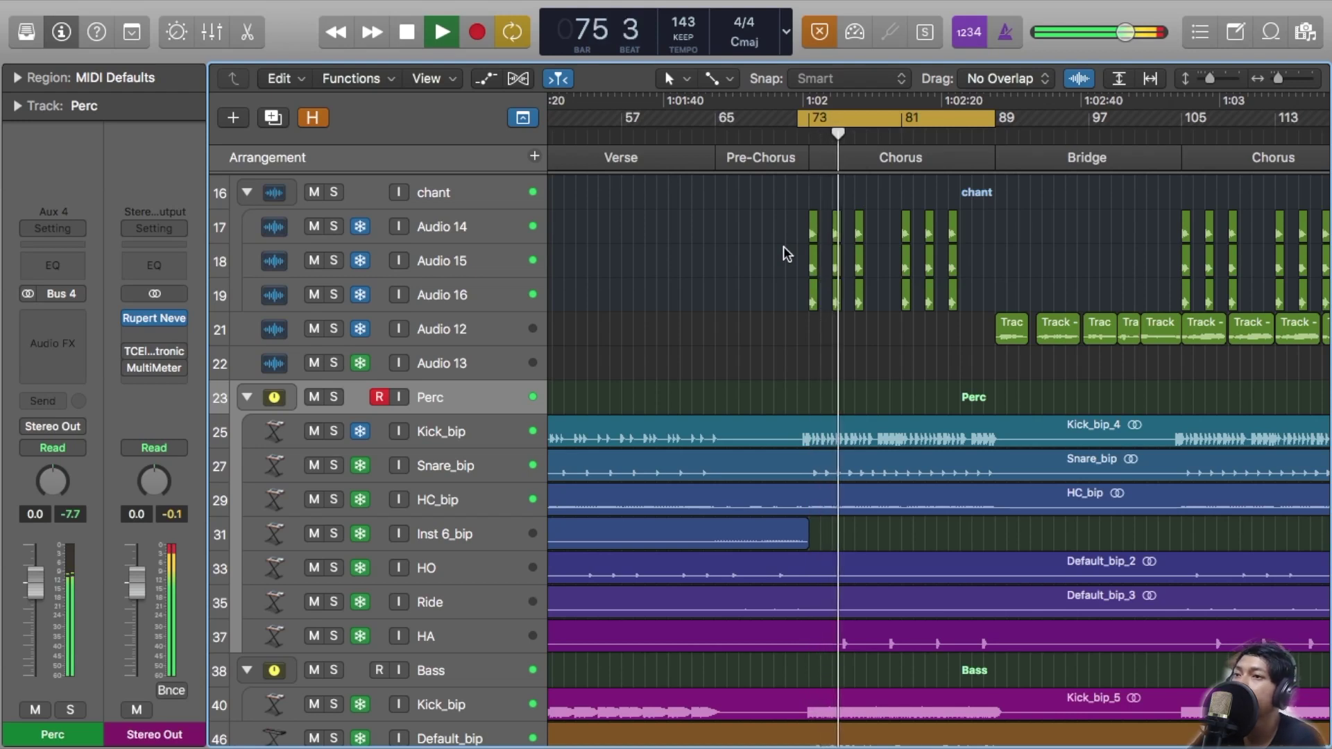
scroll(784, 247, down, 5)
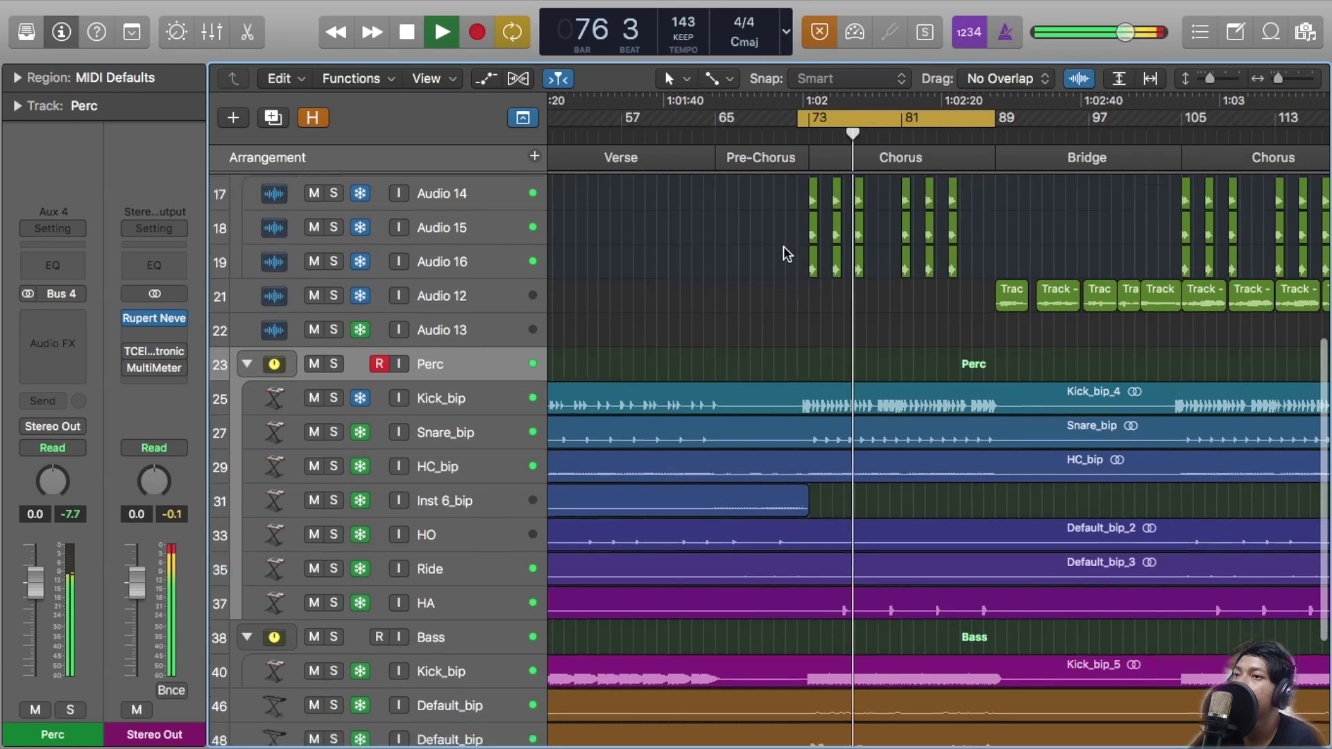
scroll(784, 246, down, 1)
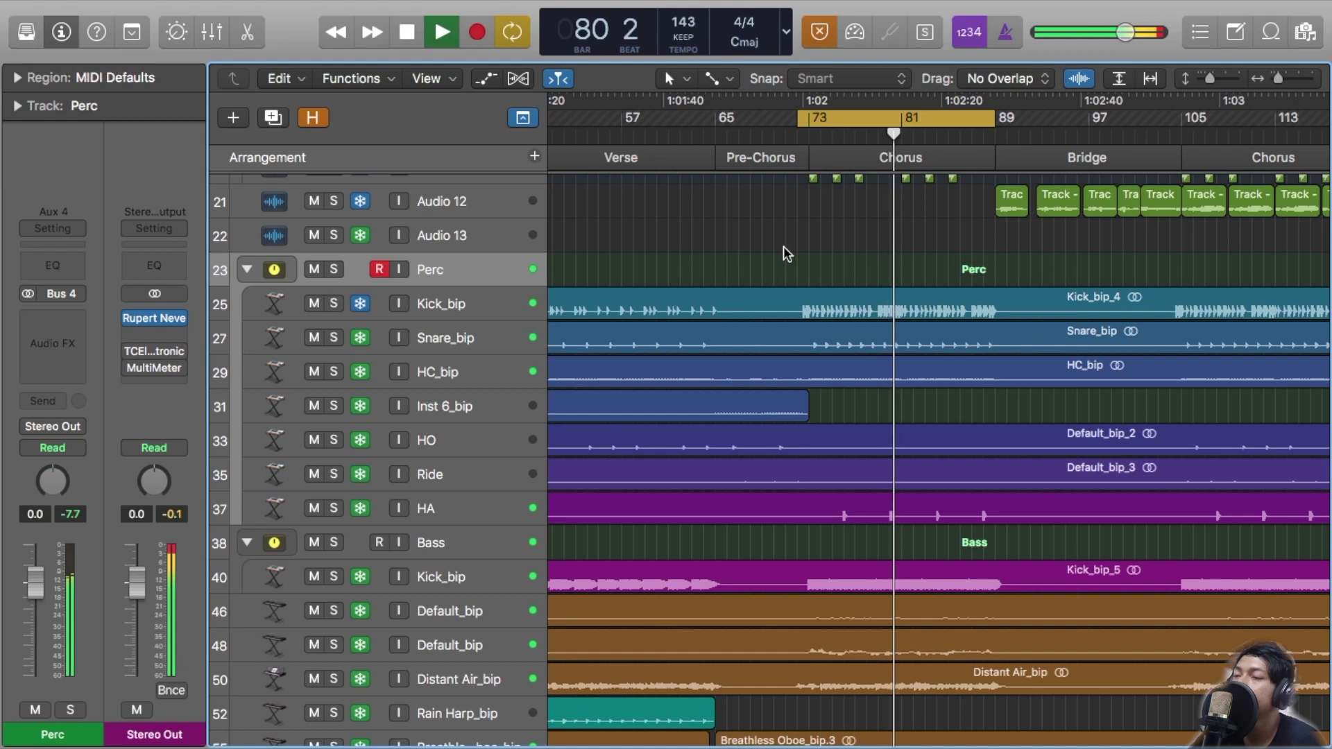
click(334, 269)
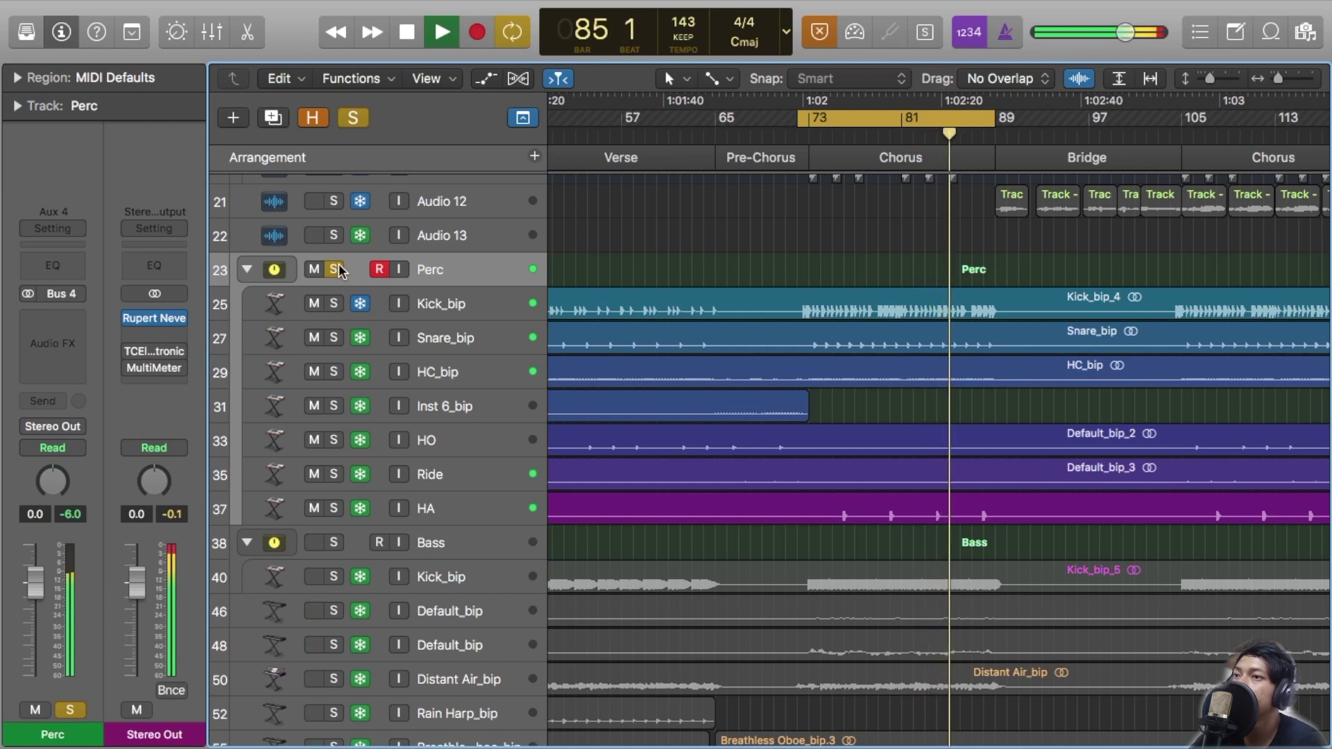
click(339, 265)
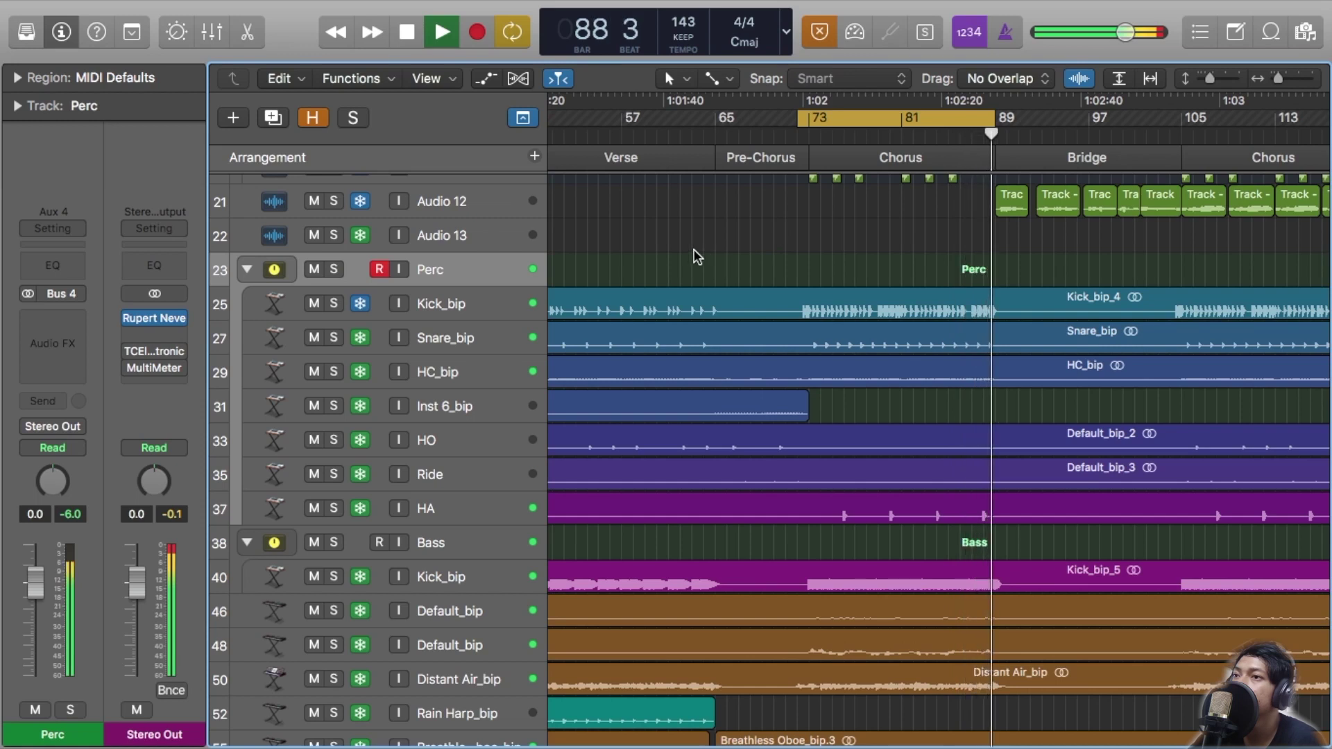
Insert JST BG-Drums on the Perc stack, raise its compression well above Med and set the output to 1.80 dB during chorus playback.
click(36, 328)
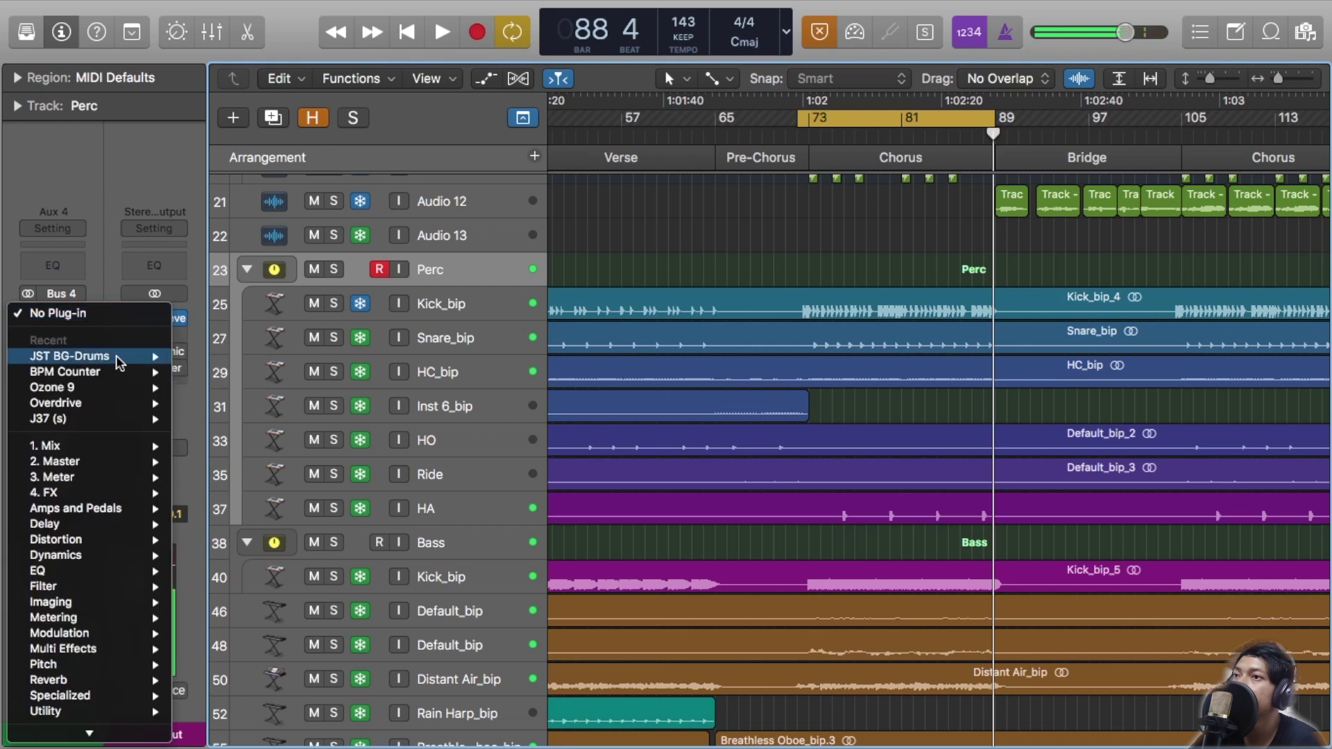
click(205, 361)
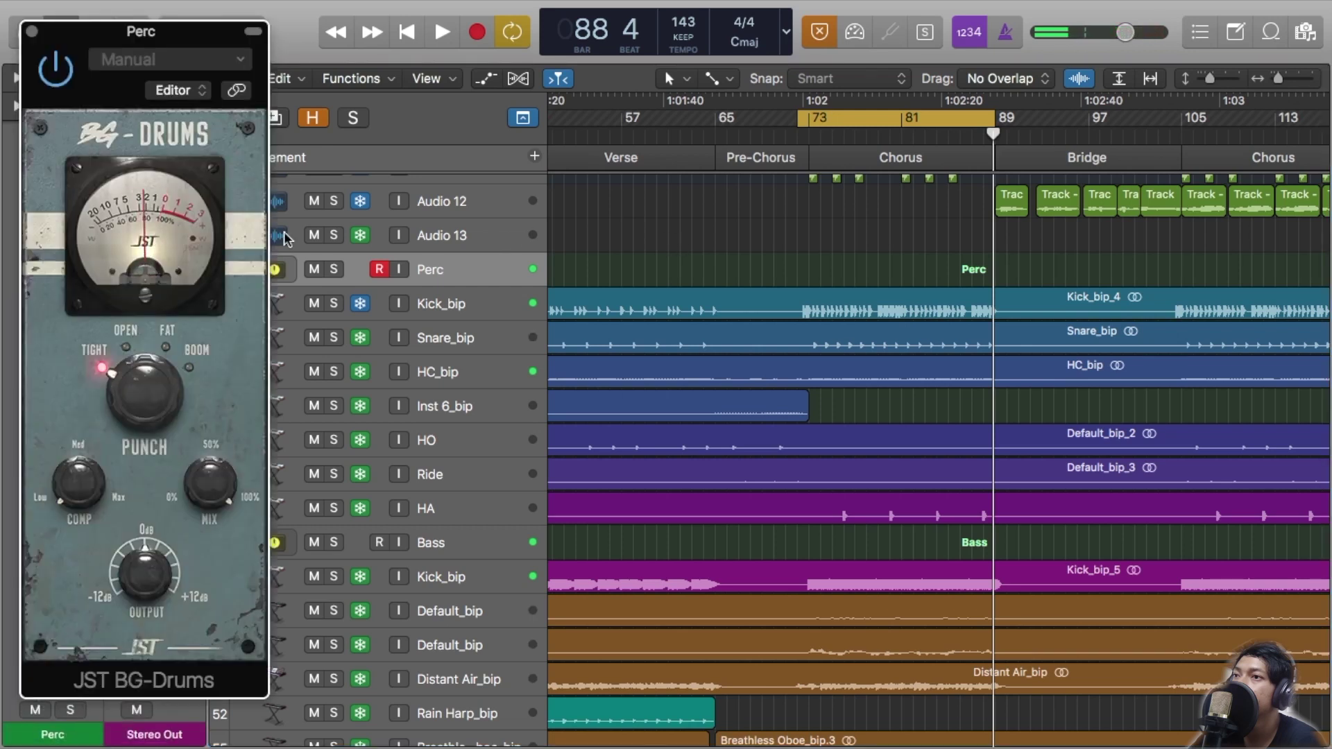
key(space)
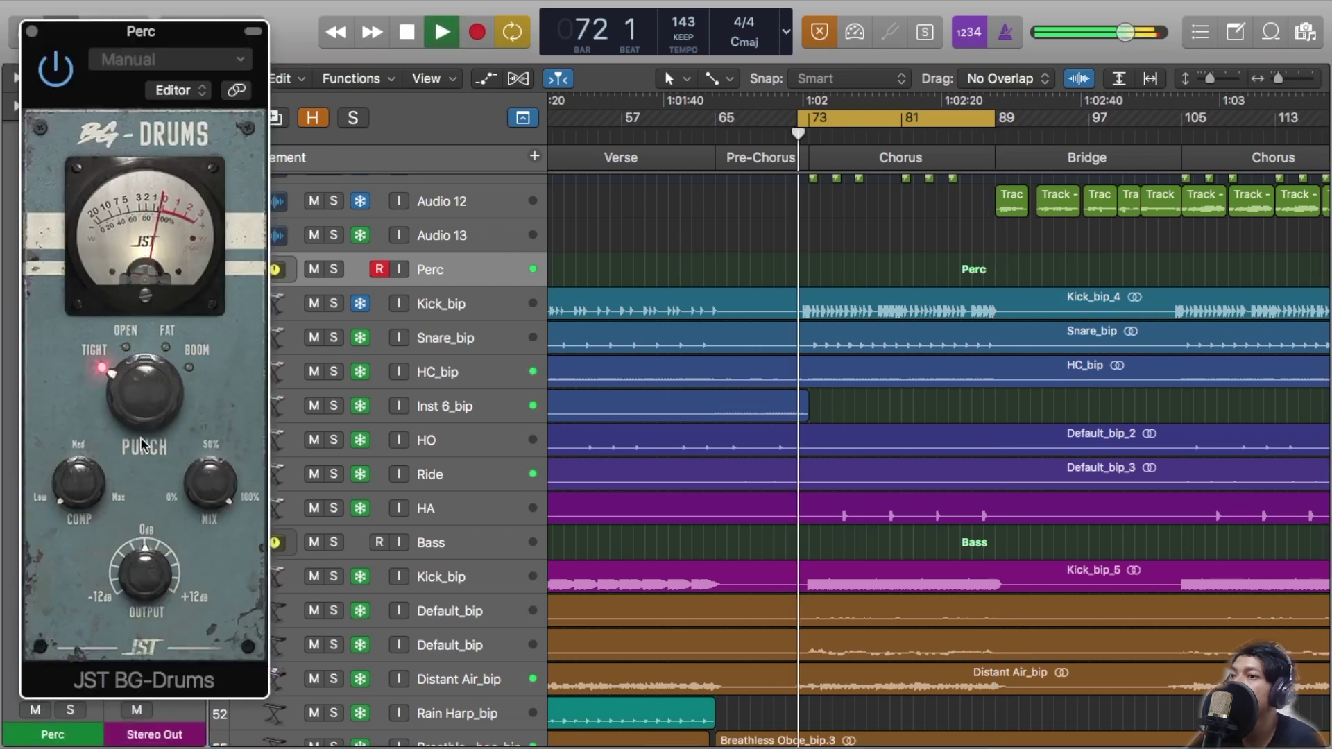
drag(92, 494, 130, 443)
drag(145, 573, 146, 558)
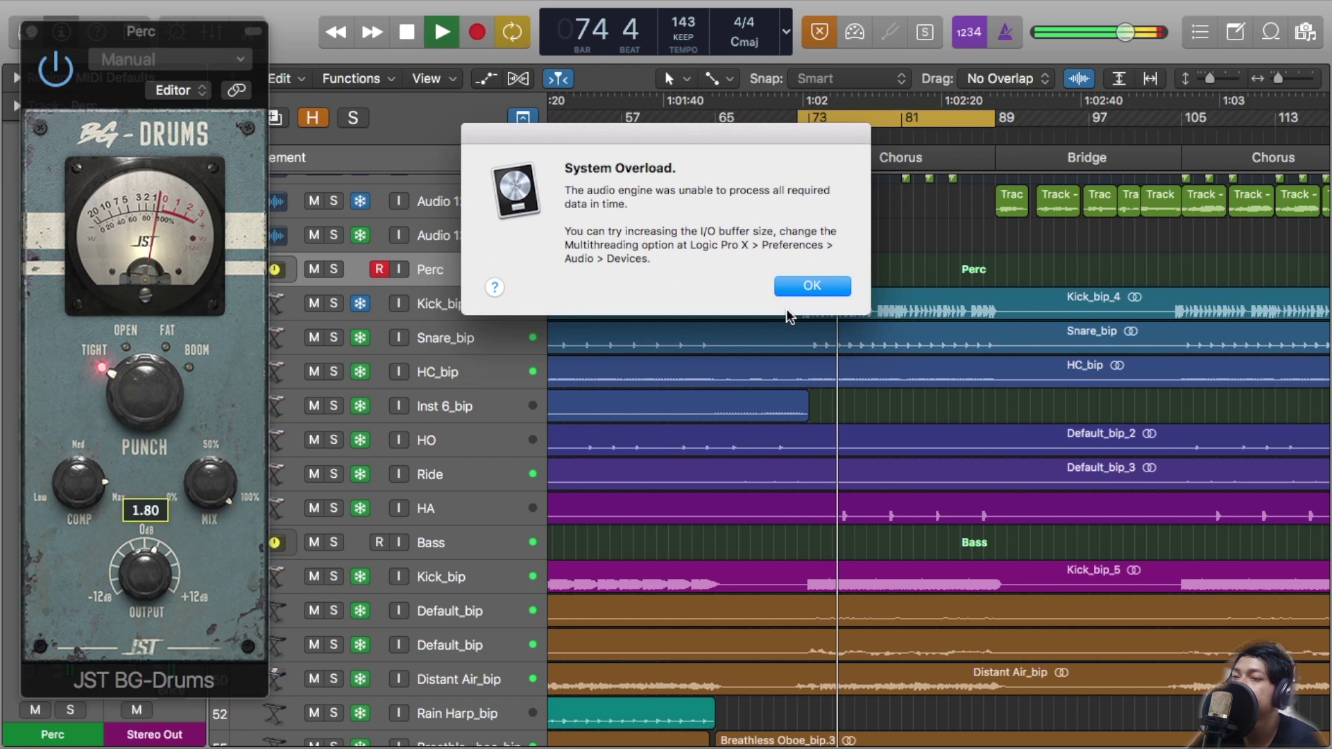
click(813, 287)
key(space)
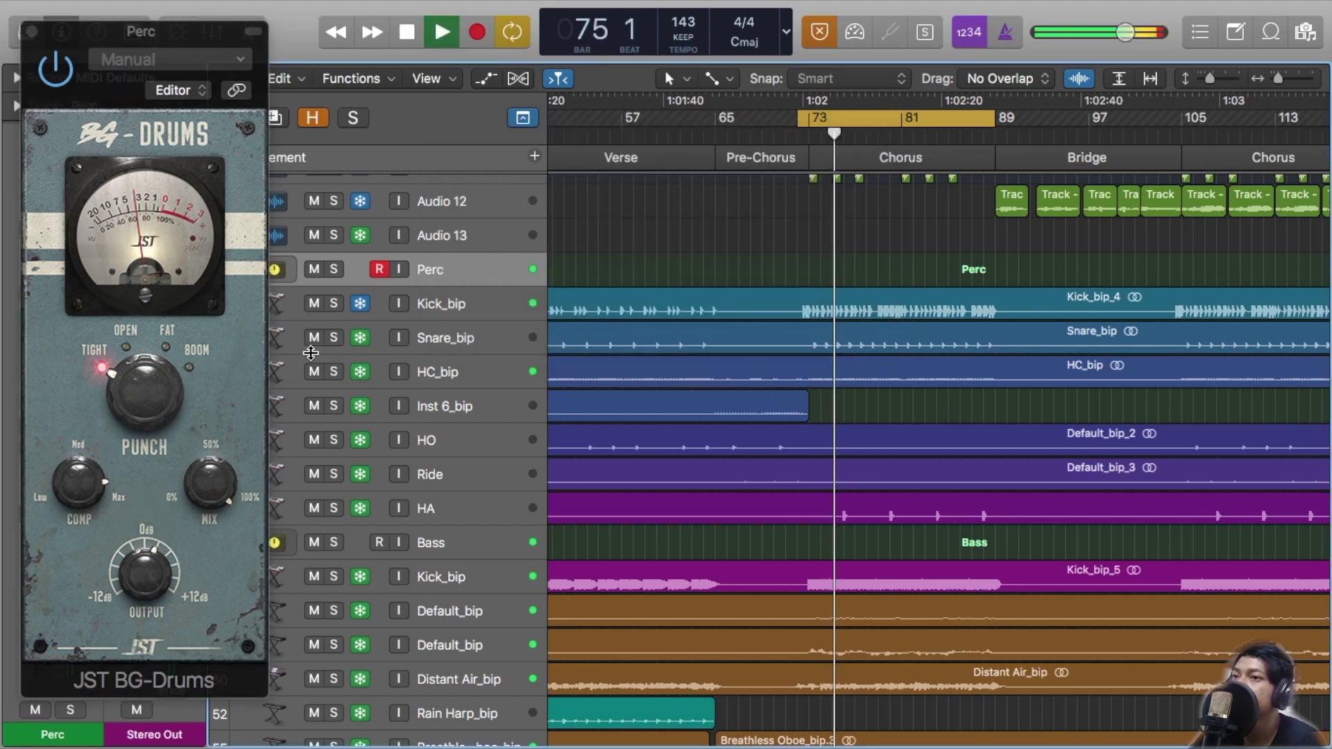
Audition the BG-Drums punch modes on the Perc stack and settle on Fat.
drag(139, 394, 159, 342)
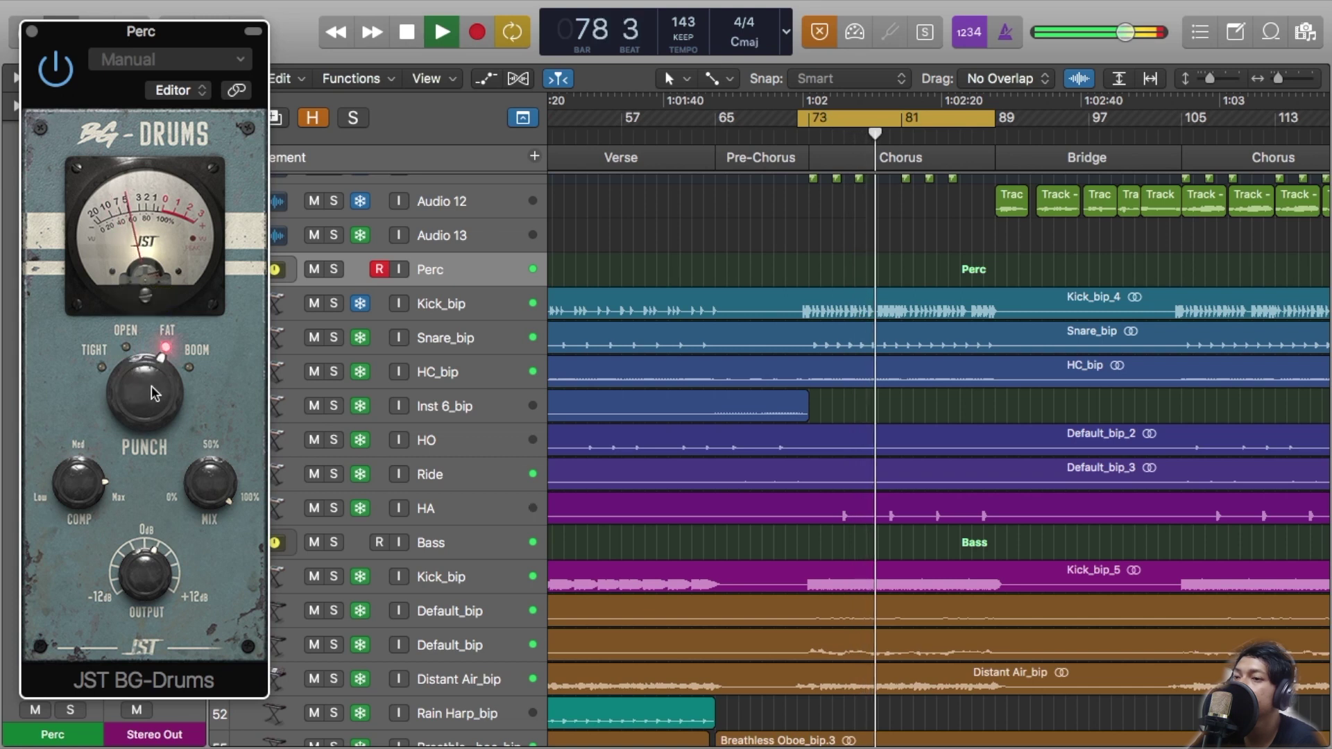
drag(160, 375, 168, 329)
drag(154, 384, 144, 510)
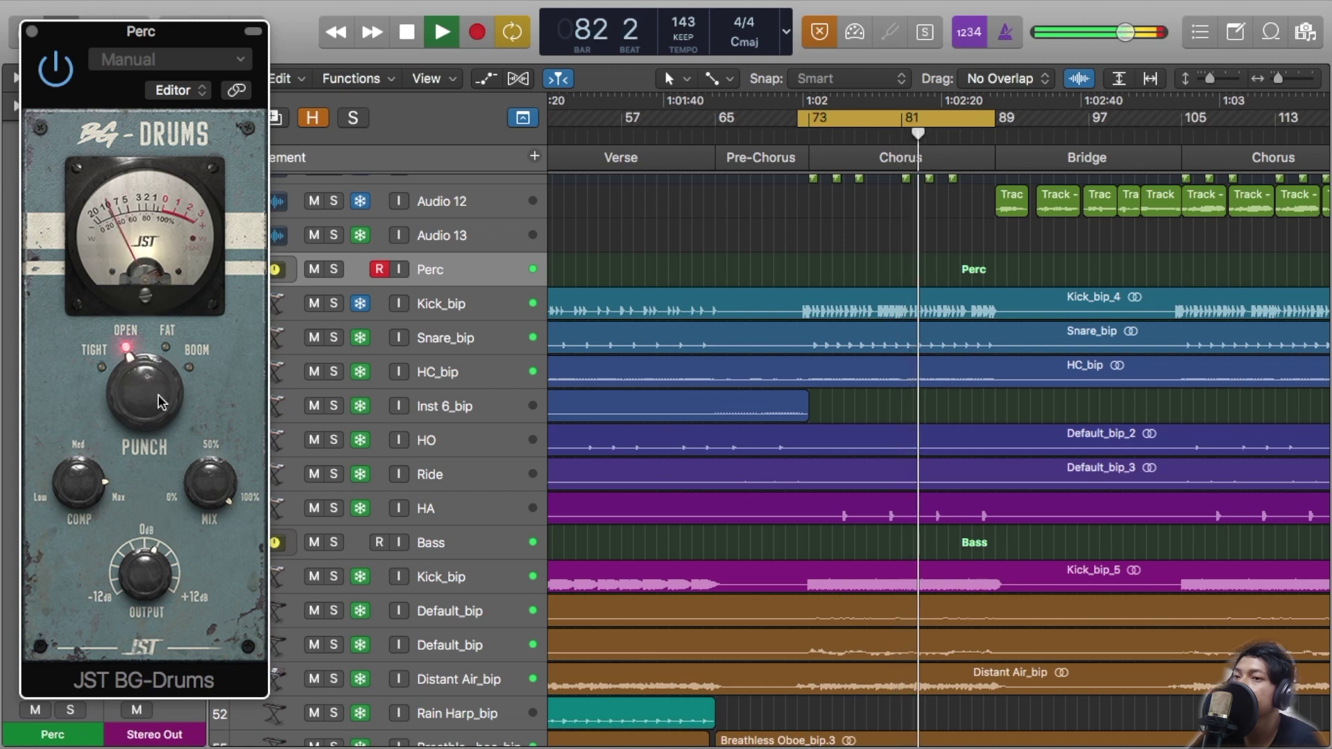
drag(161, 401, 163, 387)
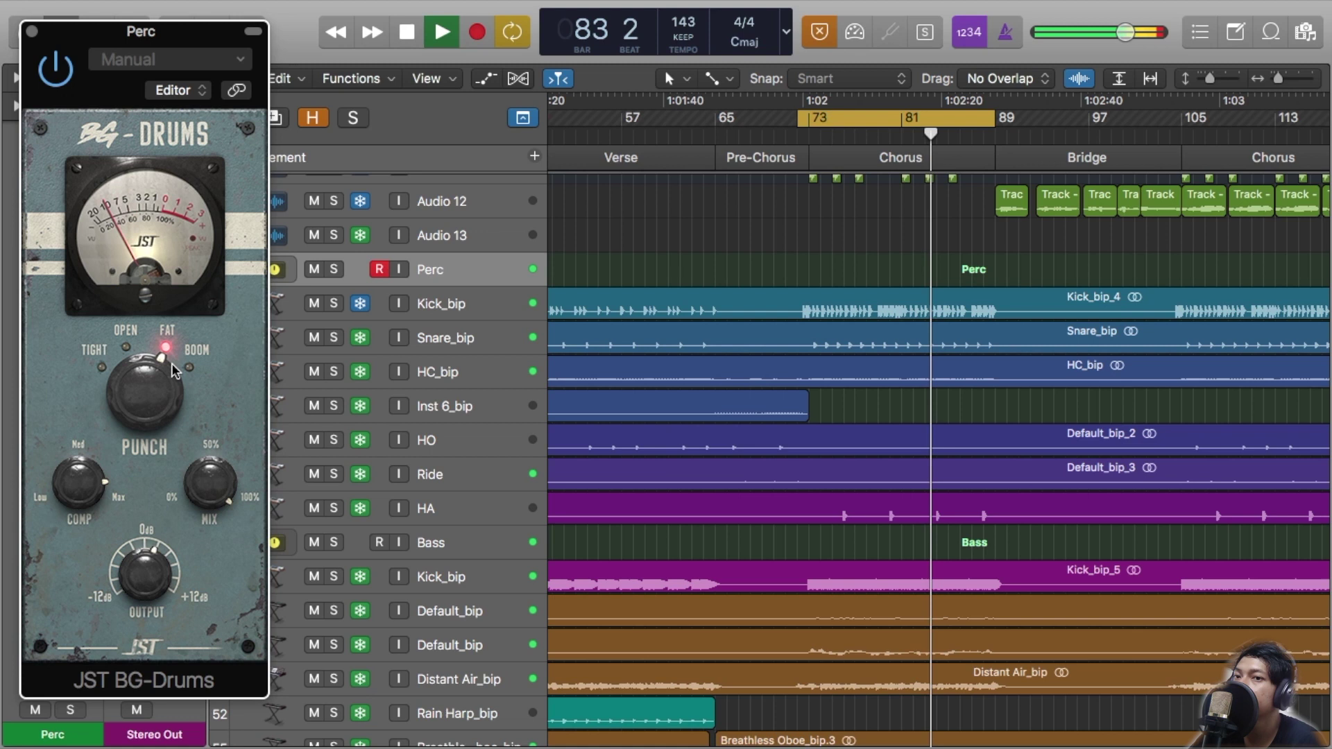
Raise the BG-Drums output further, lower the mix towards 50% and reduce the compression to about Med.
drag(150, 563, 154, 557)
drag(211, 486, 198, 573)
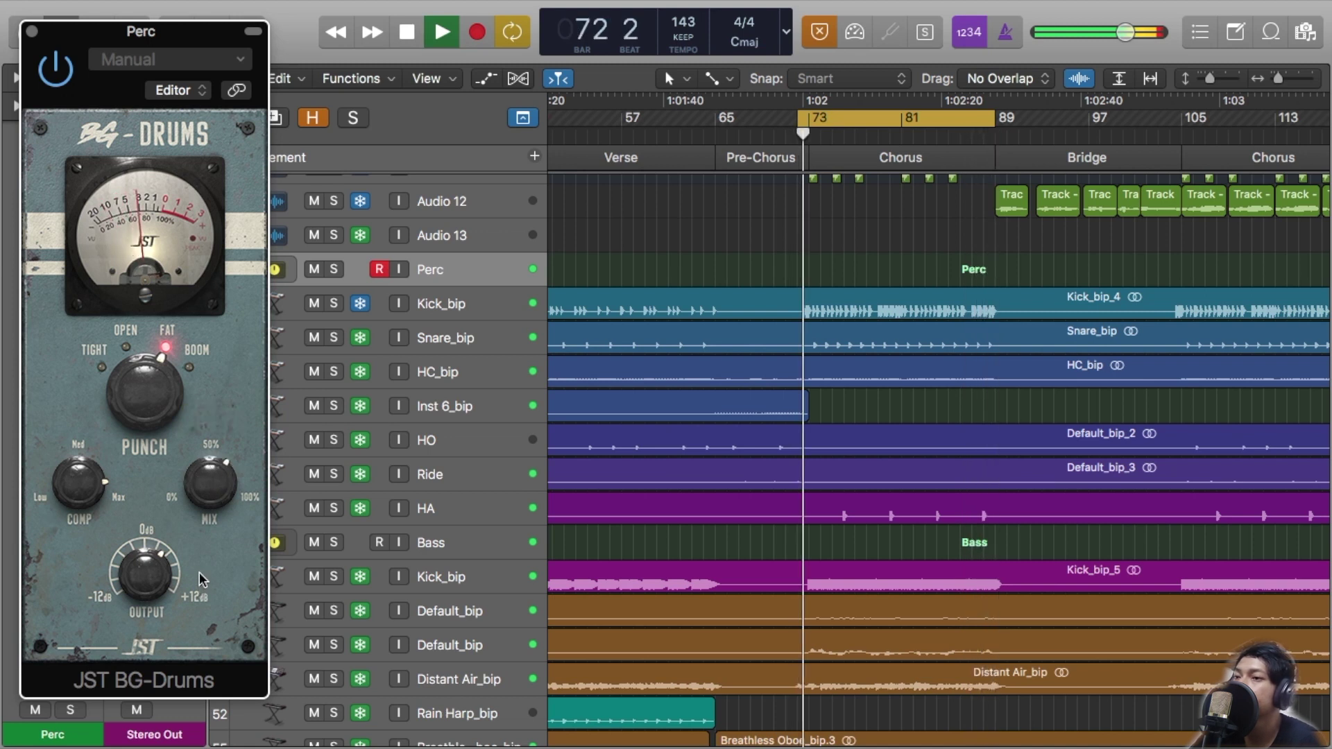
click(804, 284)
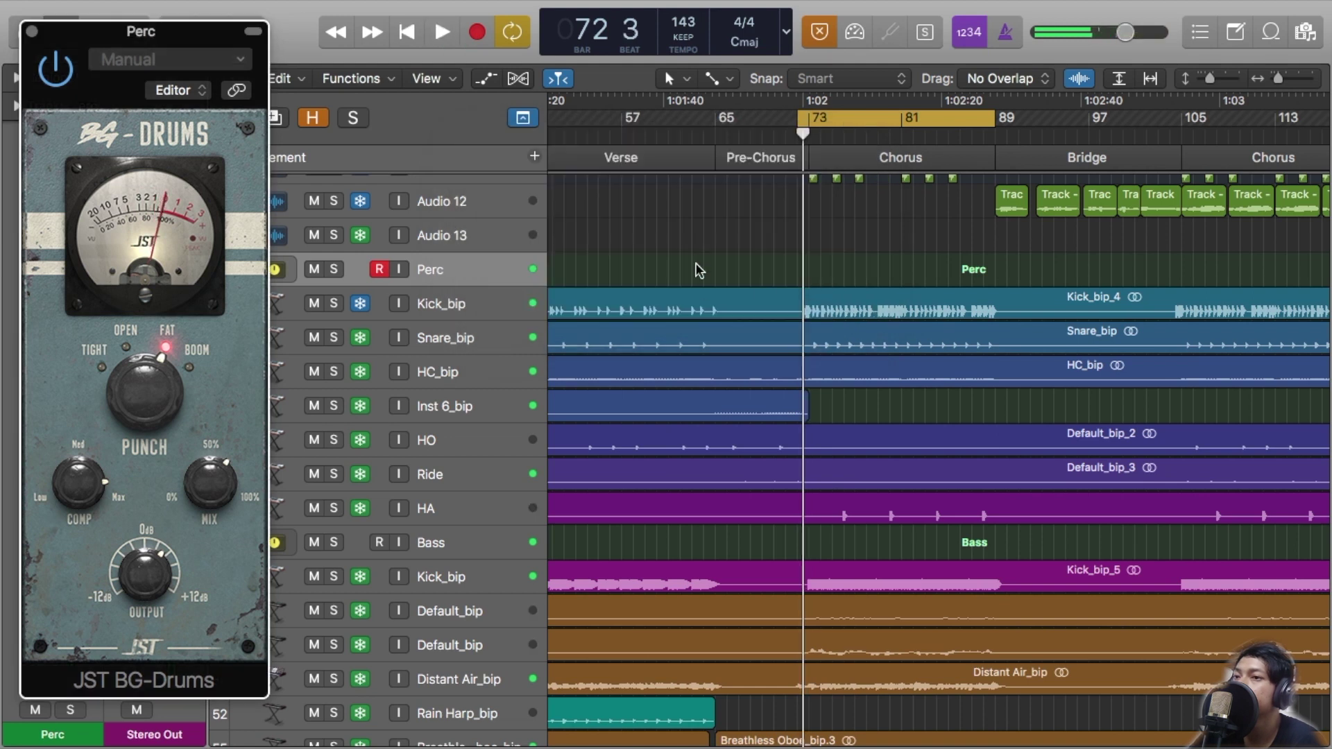
key(space)
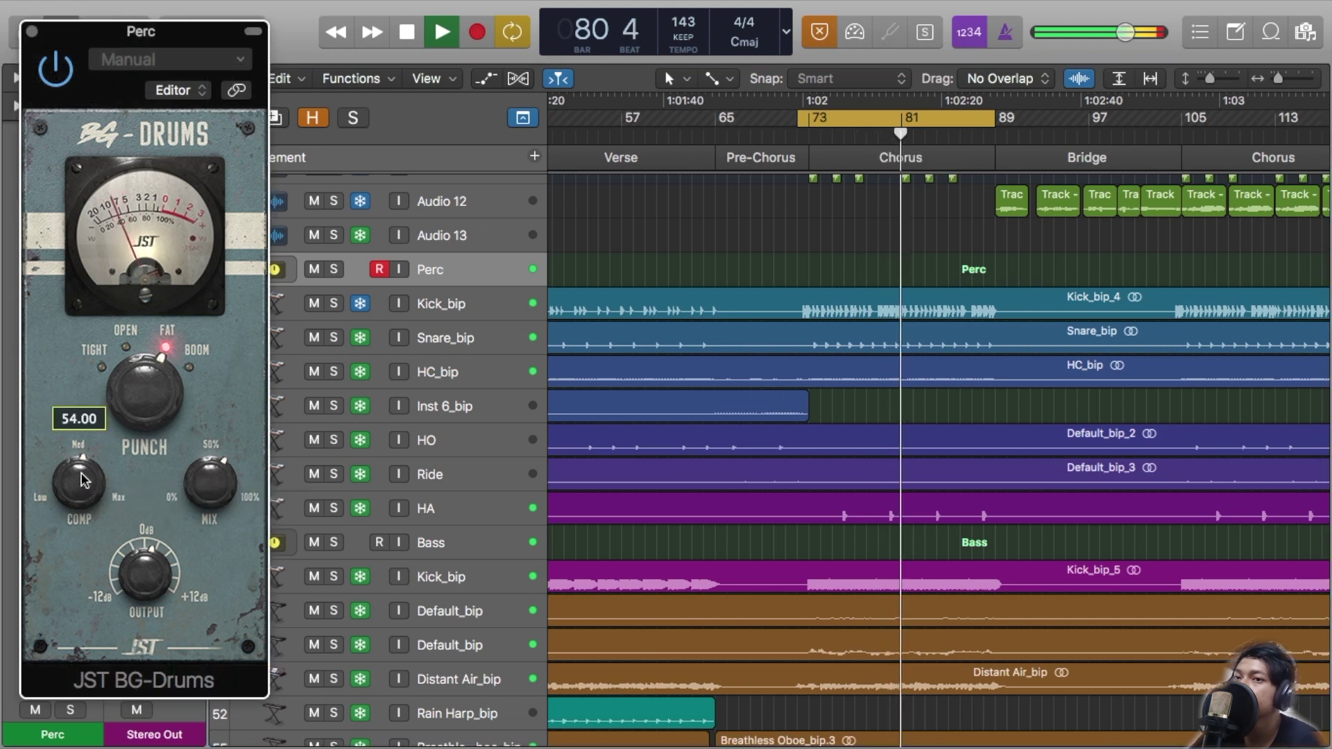
drag(82, 479, 80, 501)
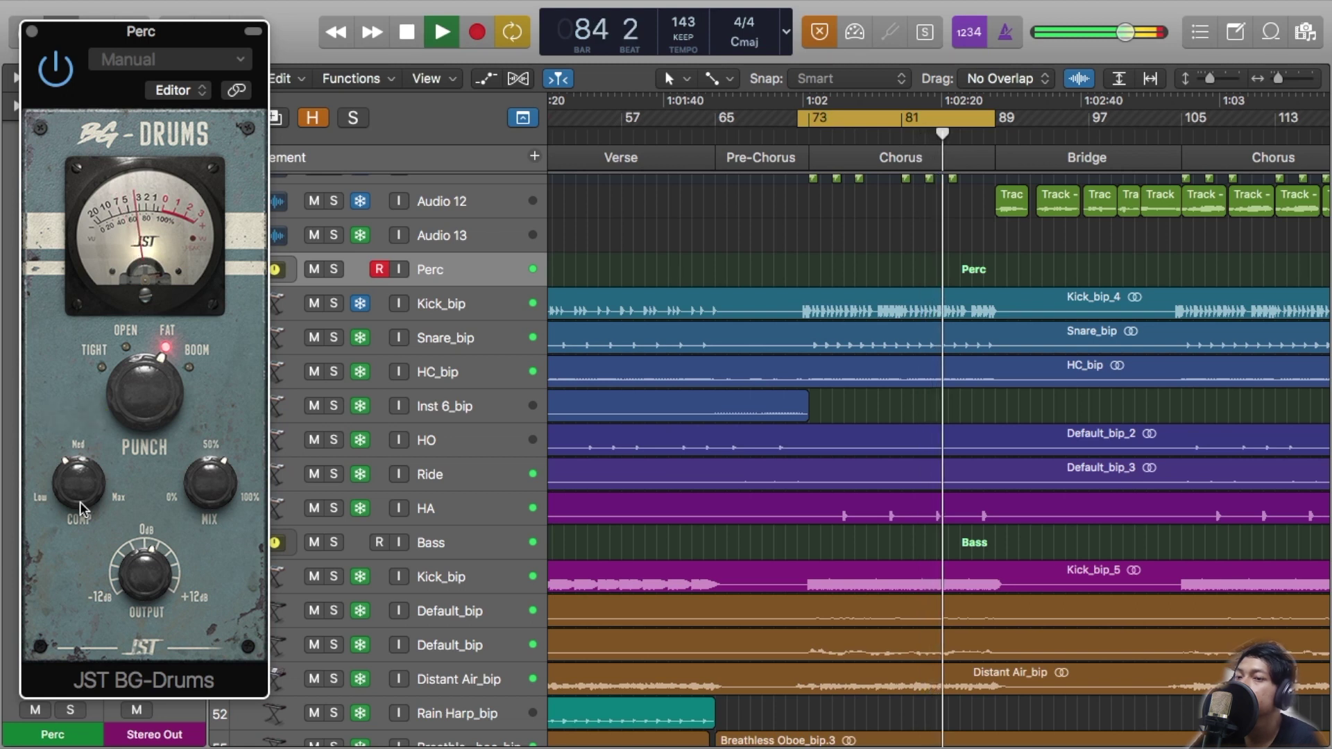
Compare the chorus with BG-Drums bypassed and active on the Perc stack, and stop playback at the end of the chorus.
click(55, 69)
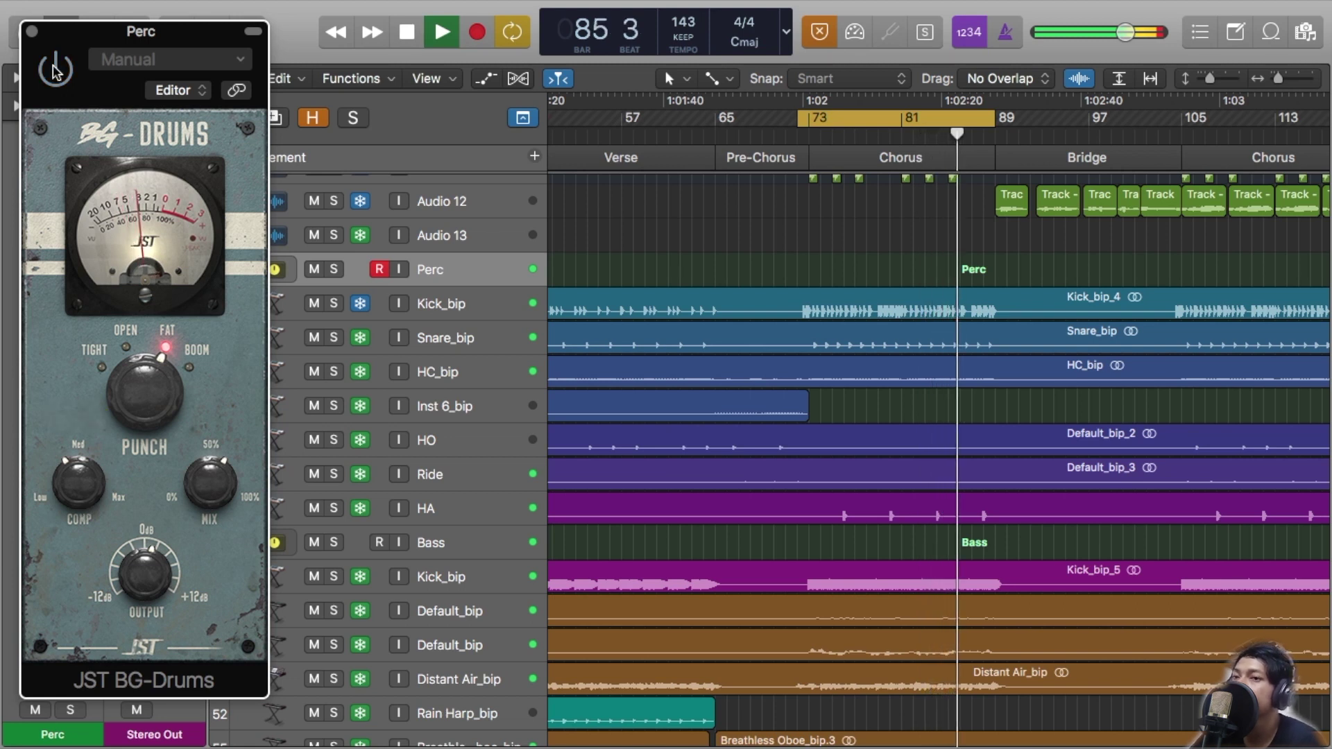
click(55, 69)
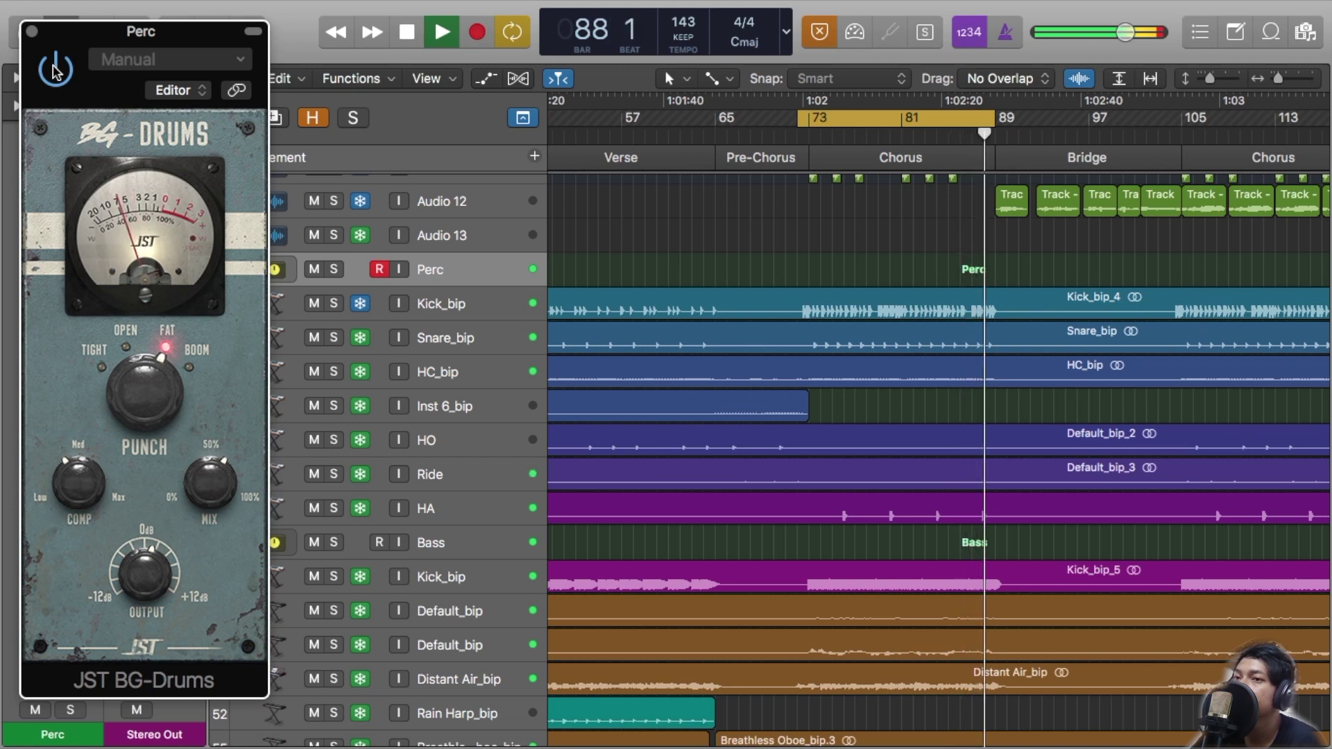
key(space)
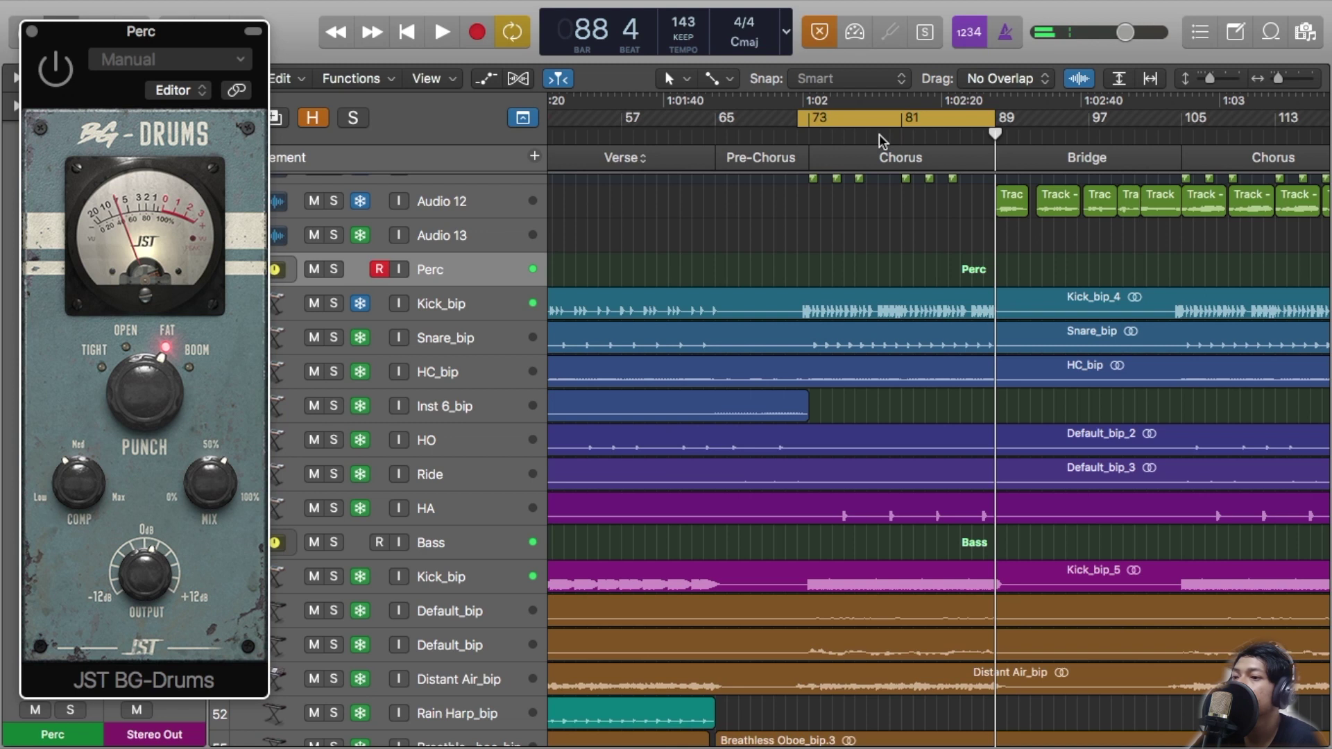
key(space)
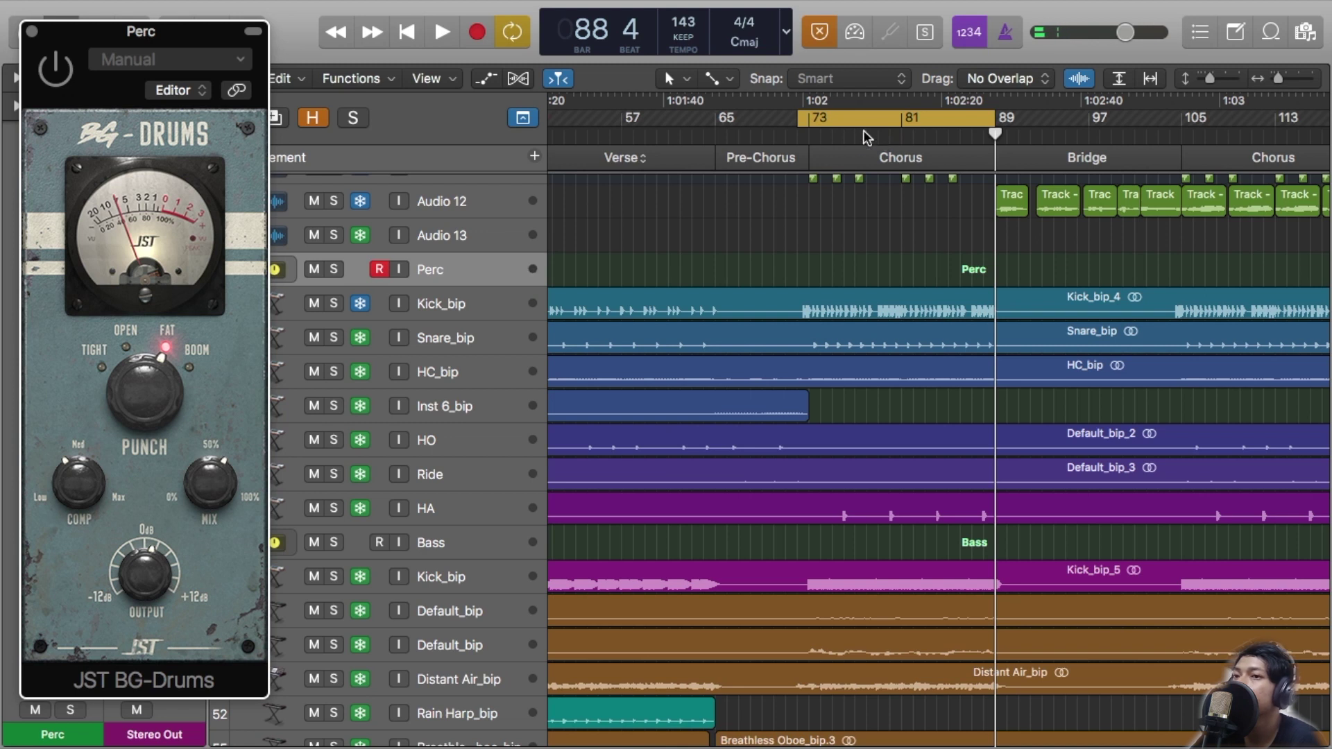
click(854, 134)
key(v)
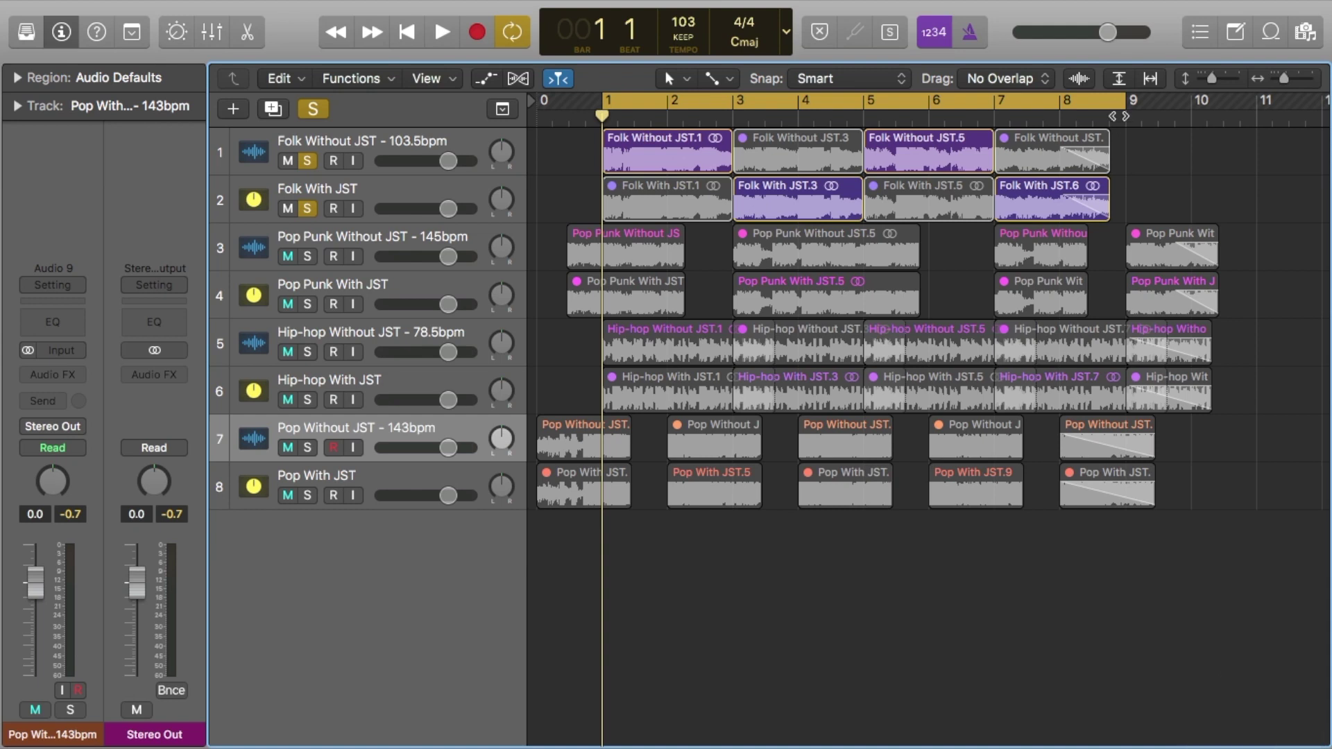
Play the alternating Folk Without JST and Folk With JST regions from bar 1 through bar 8.
key(space)
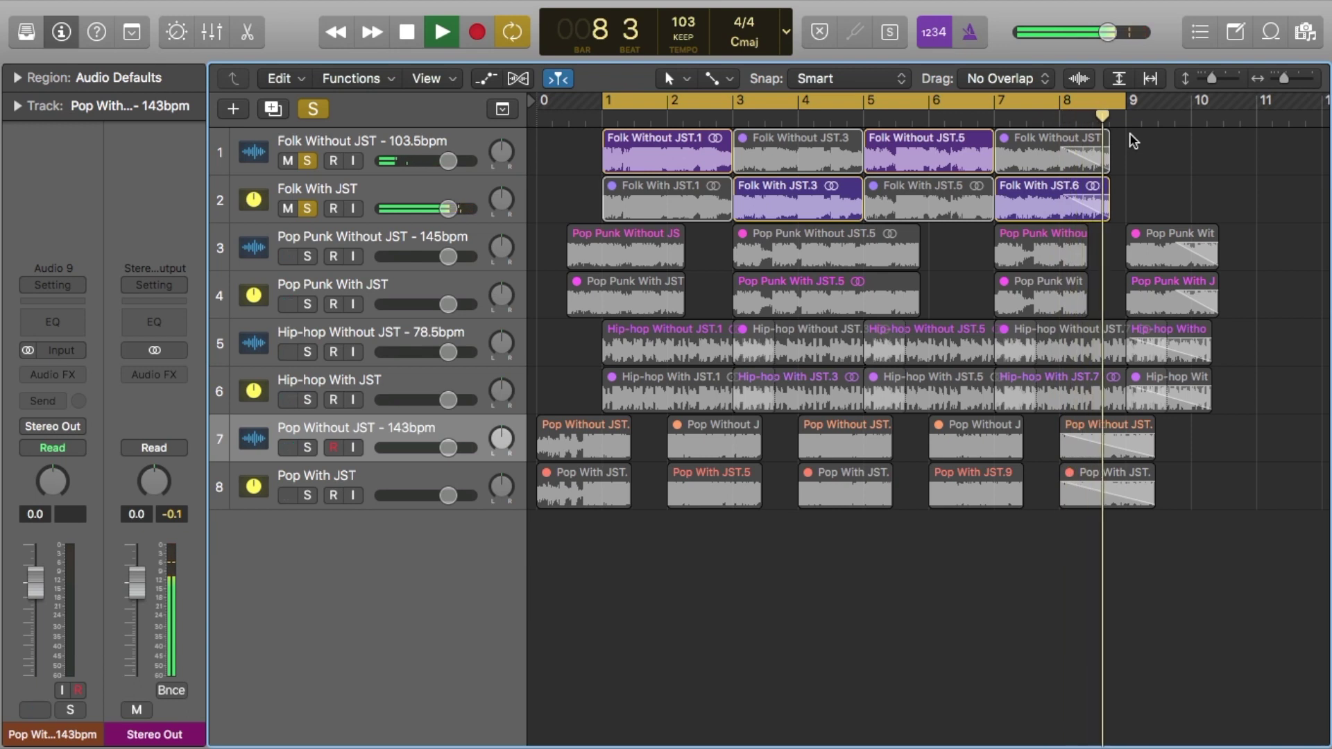
key(space)
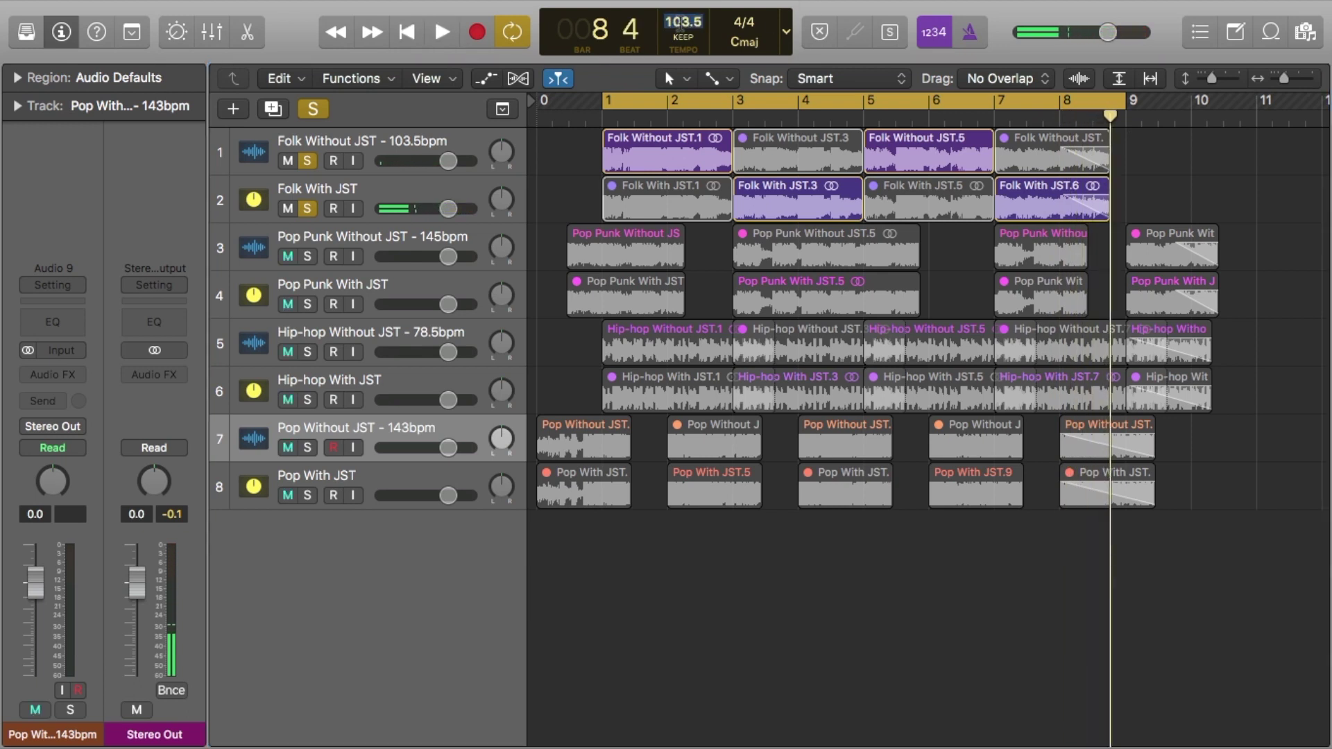
Set the project tempo to 145 and fit the cycle range to the Pop Punk regions, ending at bar 11.
key(Return)
drag(565, 100, 1252, 125)
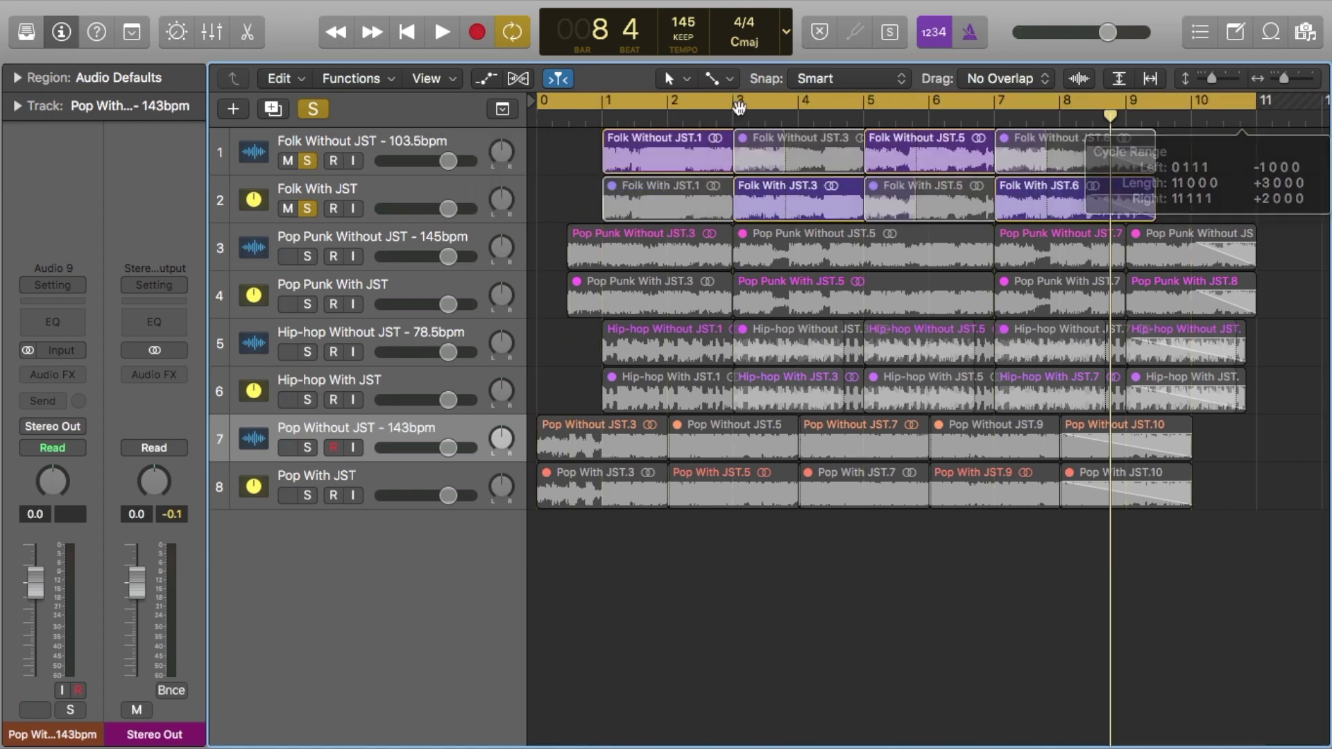
drag(543, 104, 573, 109)
Unsolo both Folk tracks, solo the two Pop Punk tracks and play their alternating regions to the end.
click(308, 160)
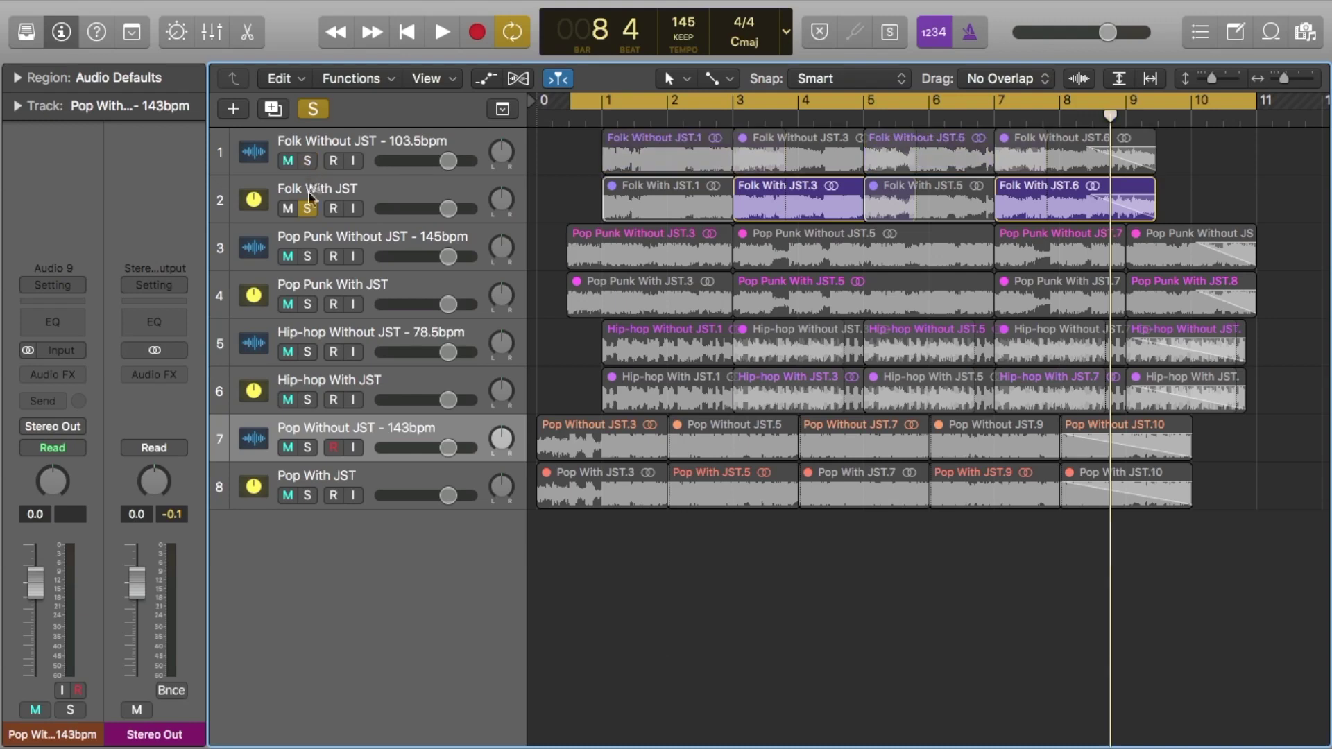
click(307, 208)
click(307, 256)
click(307, 304)
key(space)
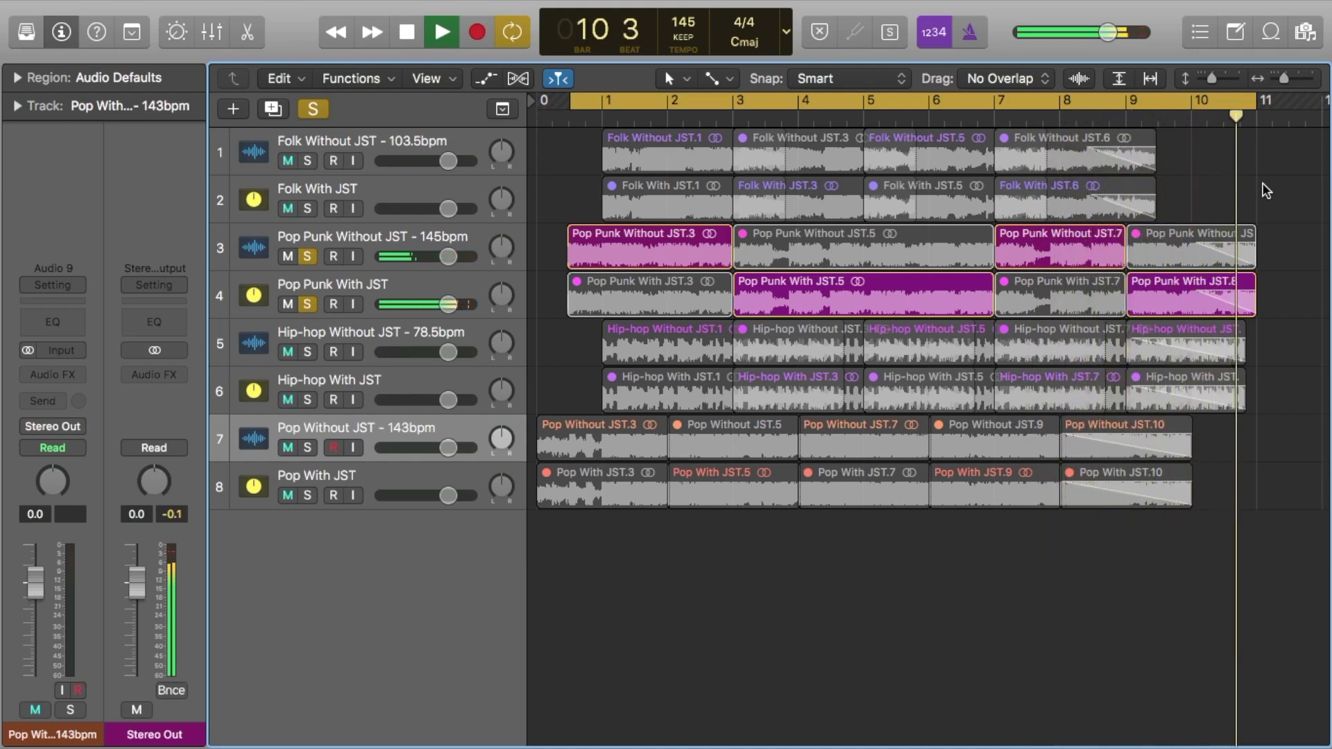
key(space)
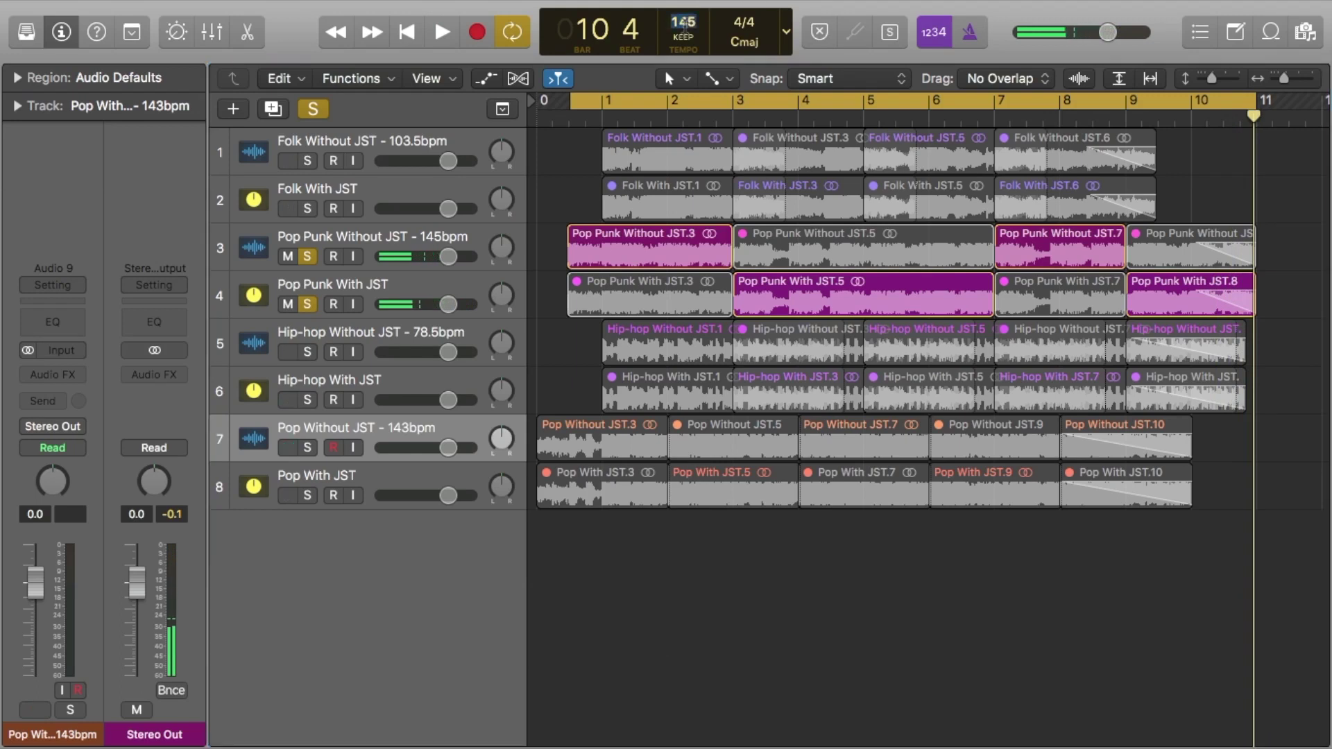
Set the project tempo to 78.5, unsolo both Pop Punk tracks and solo the two Hip-hop tracks.
key(BackSpace)
key(BackSpace)
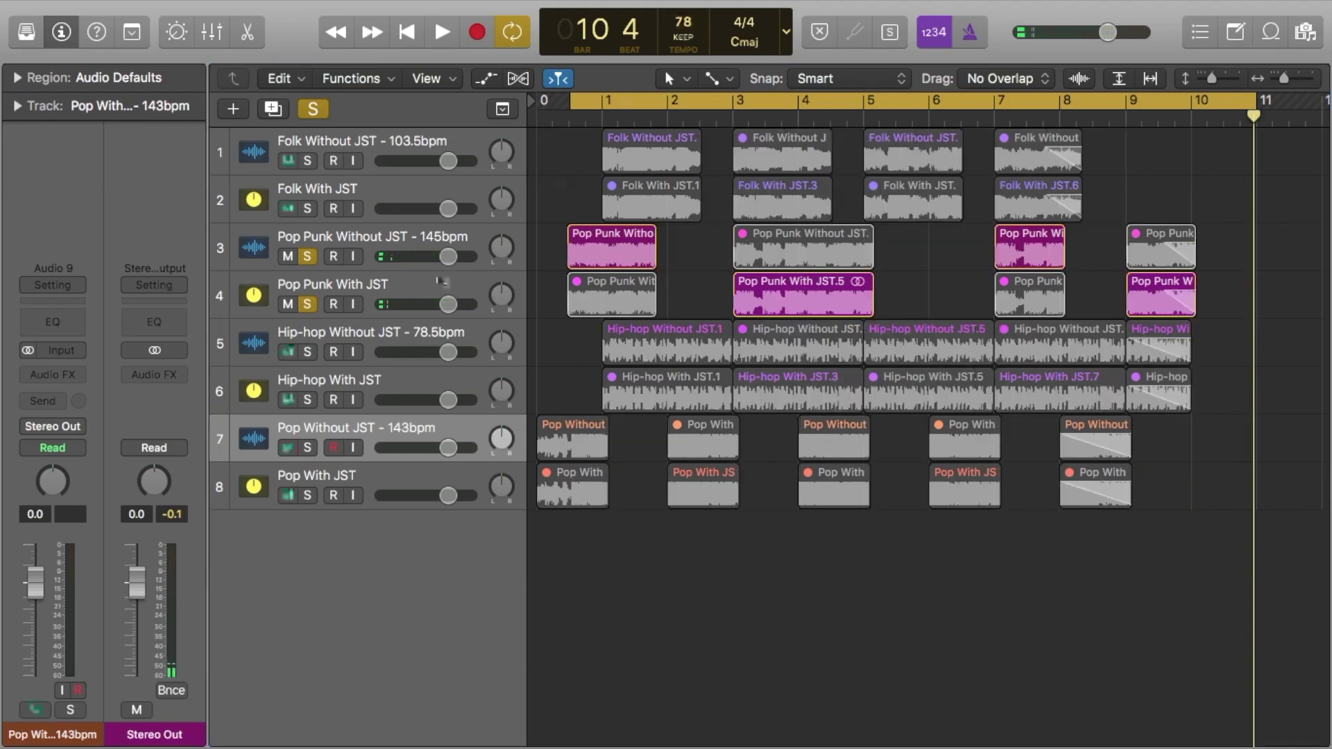
click(306, 256)
click(307, 352)
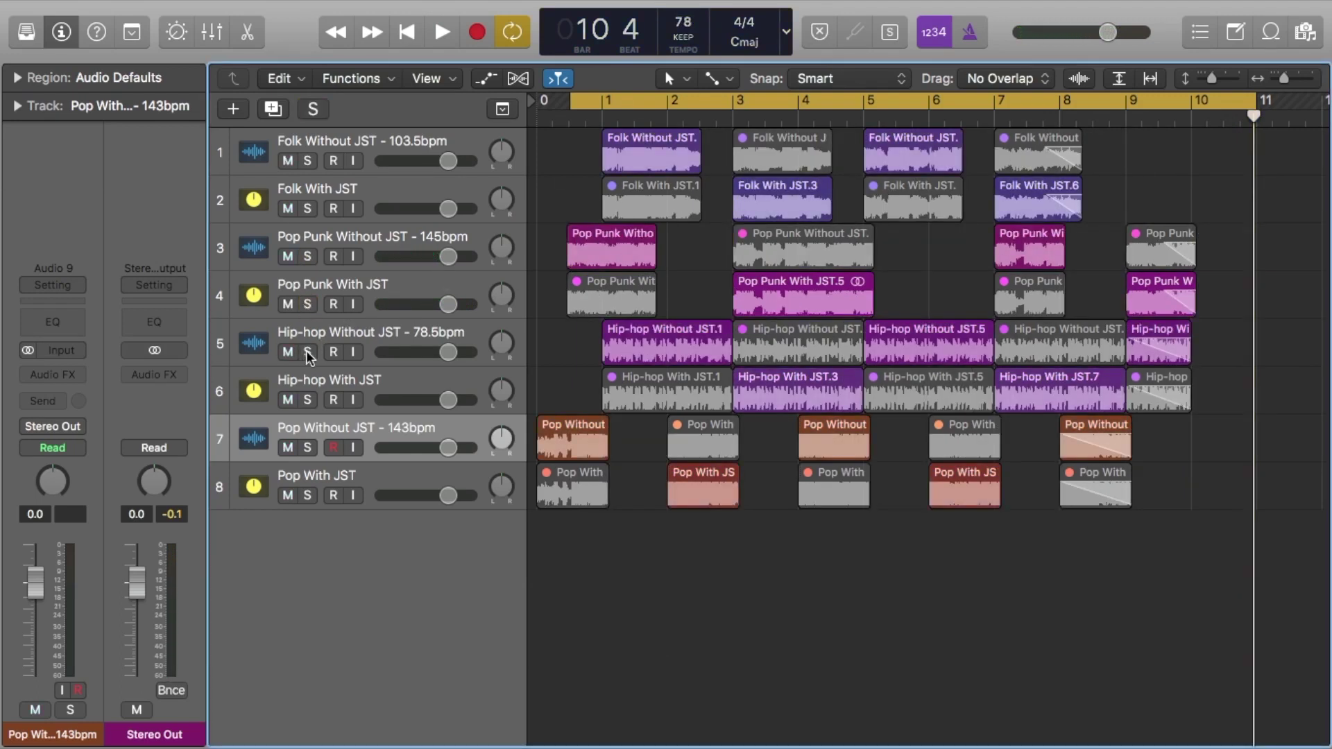
click(307, 400)
Fit the cycle range to the Hip-hop regions starting at bar 1, and play their alternating without and with JST regions to the end.
click(587, 104)
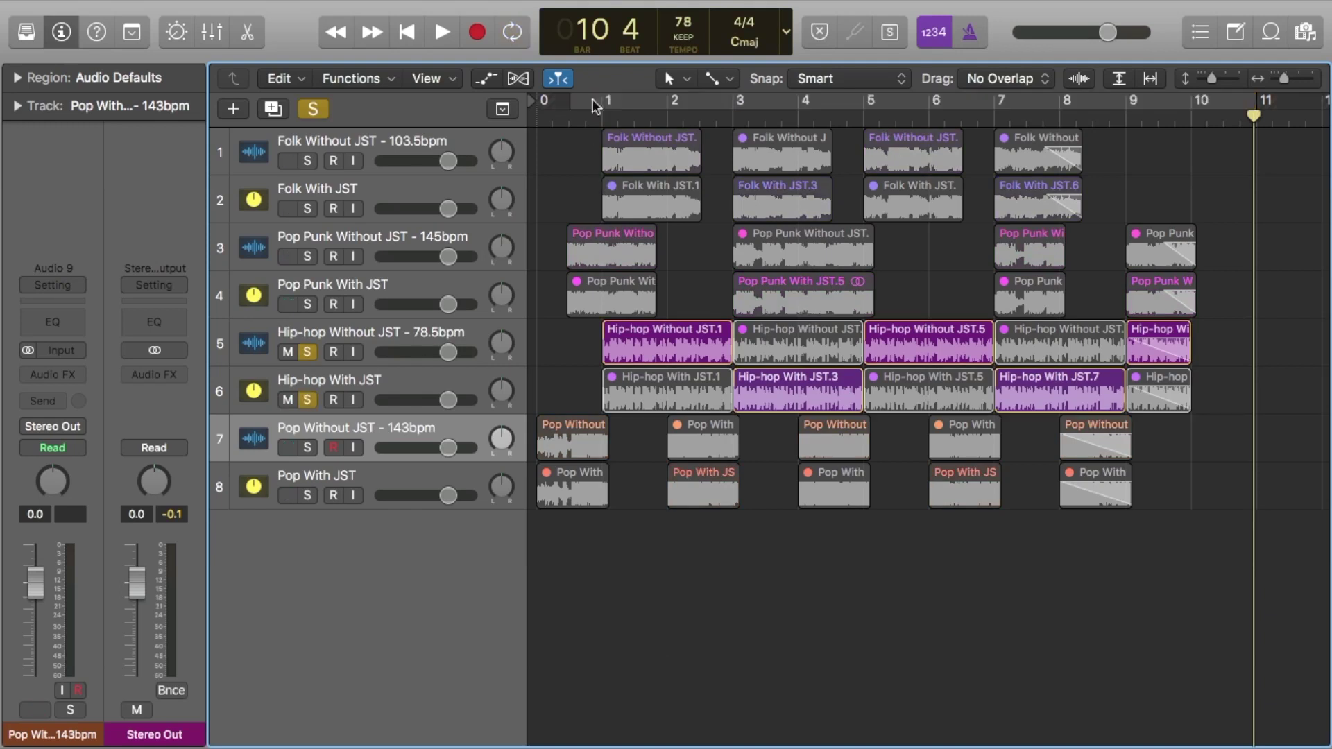
drag(609, 104, 1177, 152)
key(space)
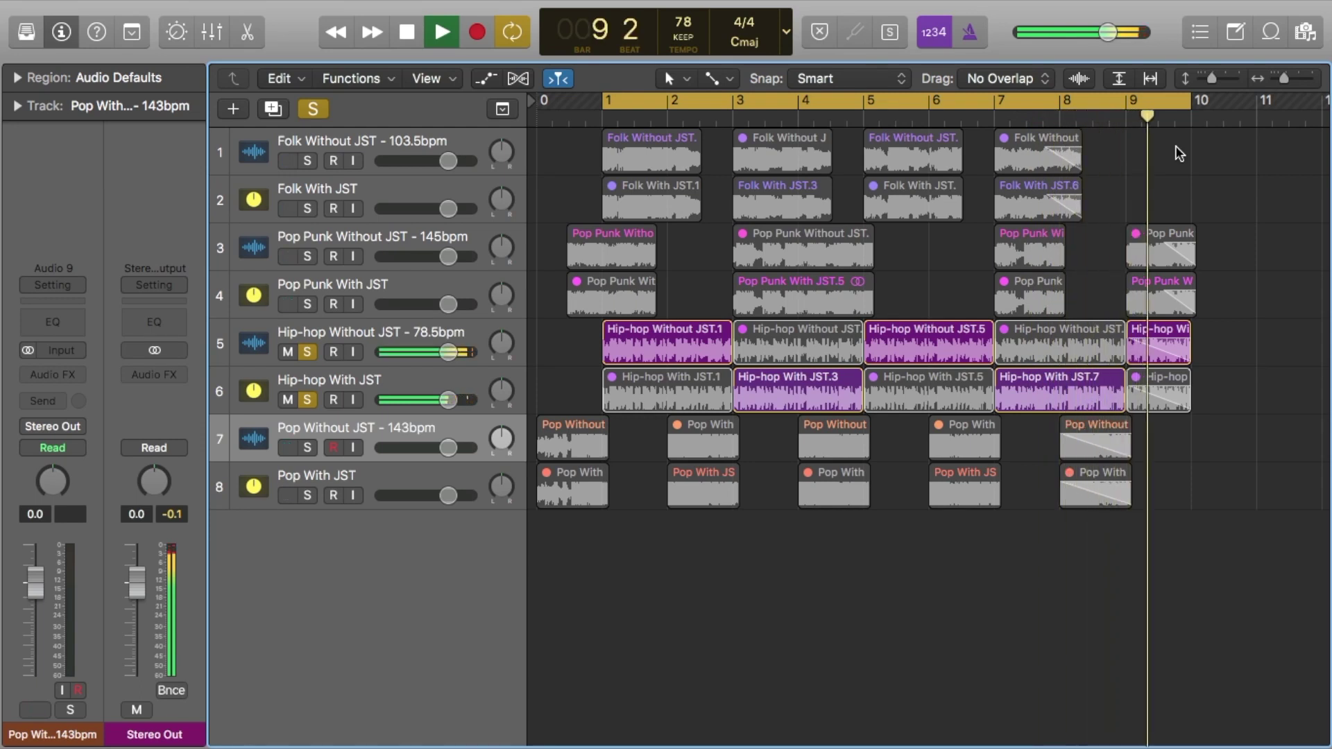
key(space)
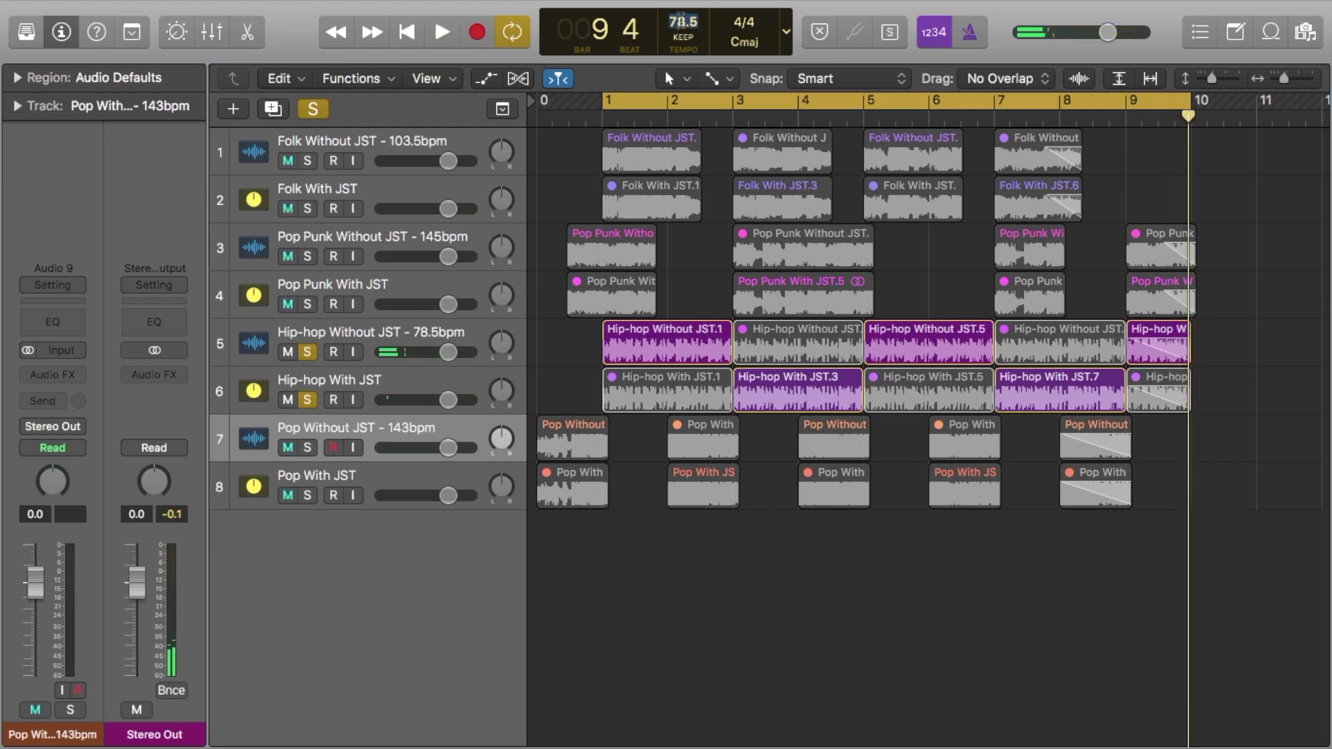
Set the project tempo to 143 and extend the cycle range back to bar 0, where the Pop regions start.
key(Return)
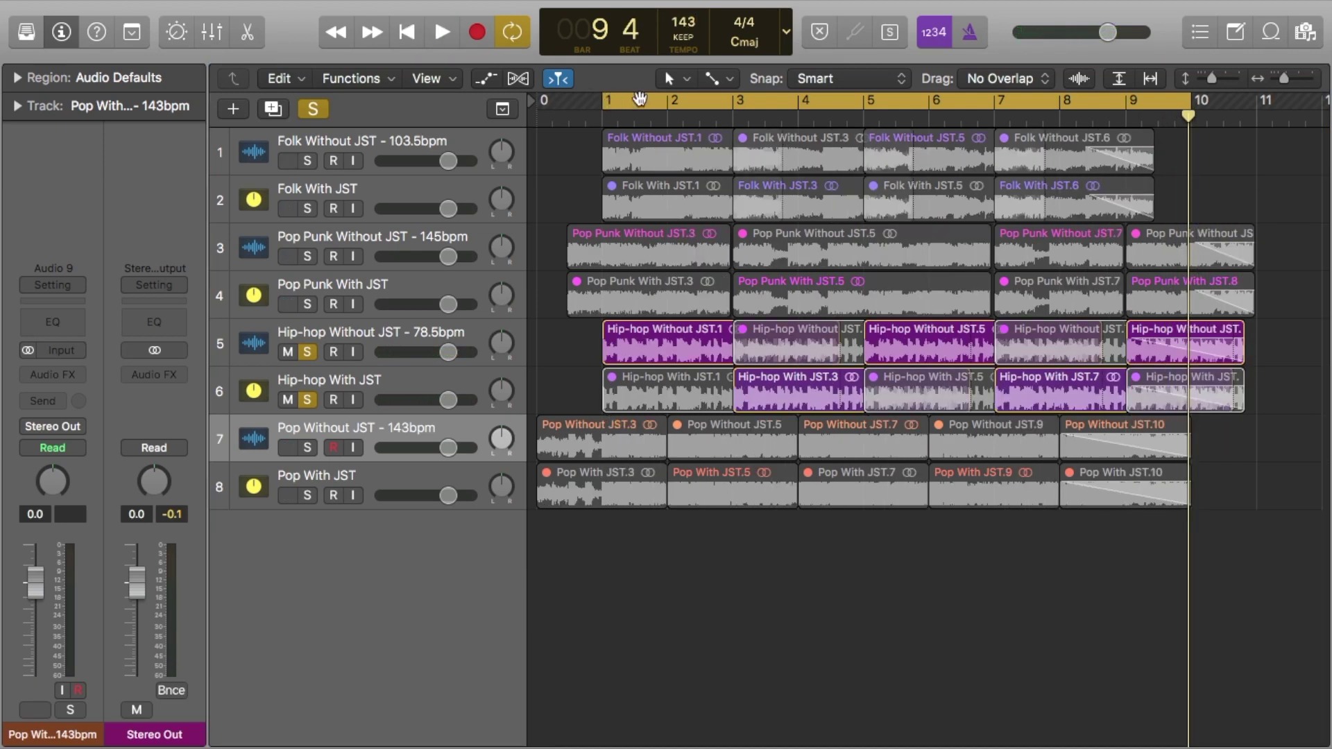
drag(606, 98, 544, 98)
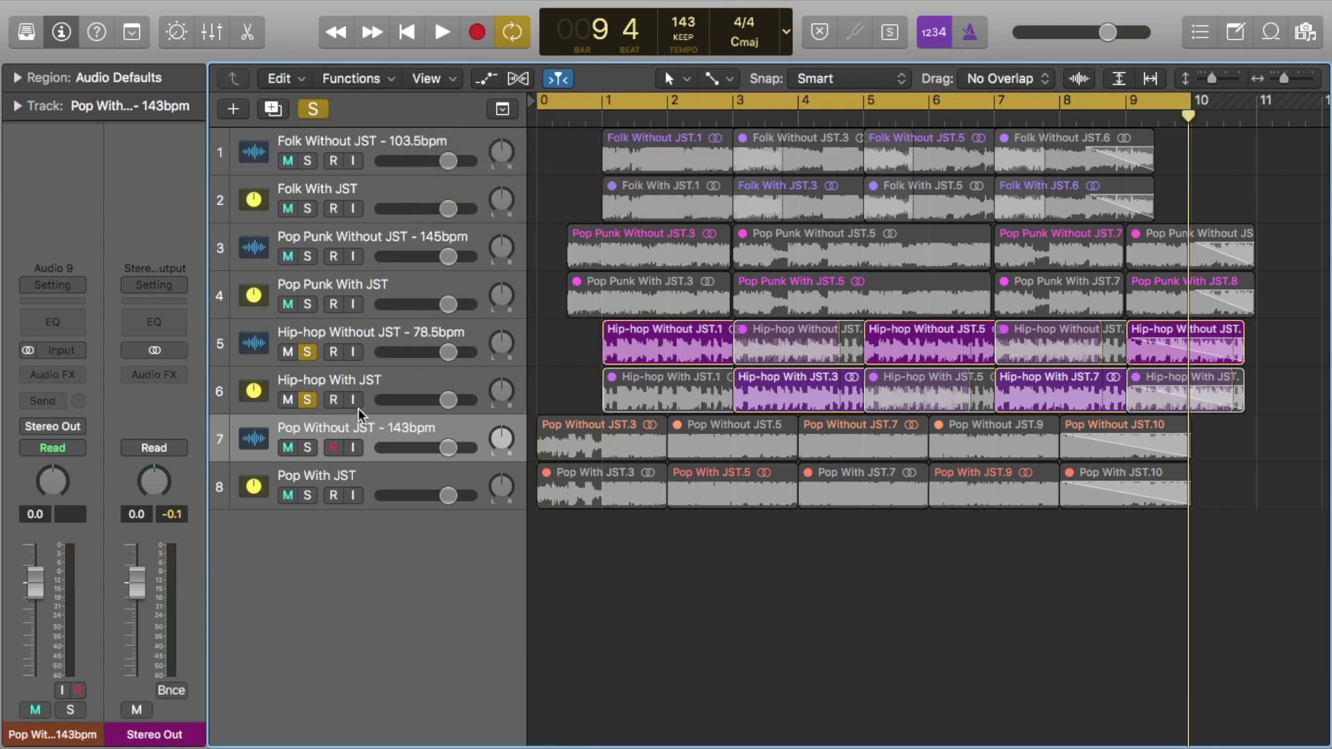
Unsolo both Hip-hop tracks, solo the two Pop tracks and start playing their alternating regions from bar 0.
click(307, 353)
drag(306, 451, 310, 497)
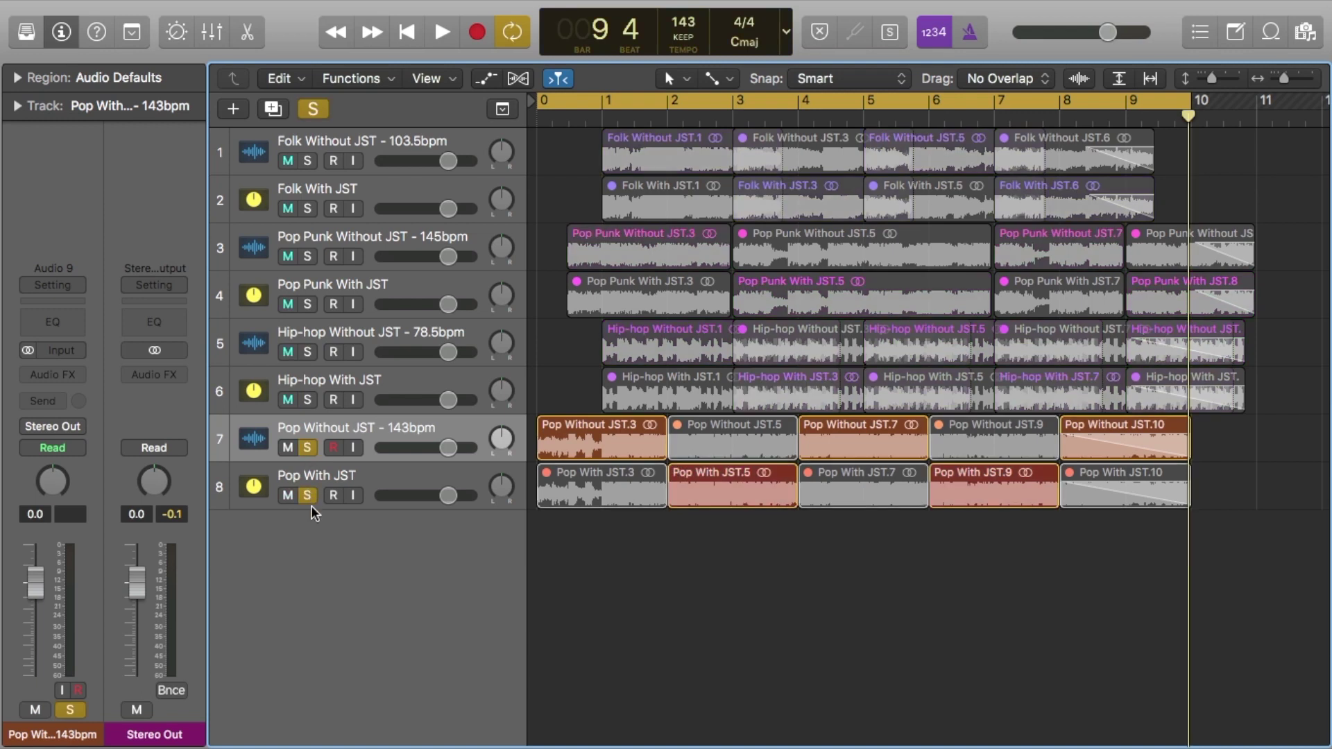
key(space)
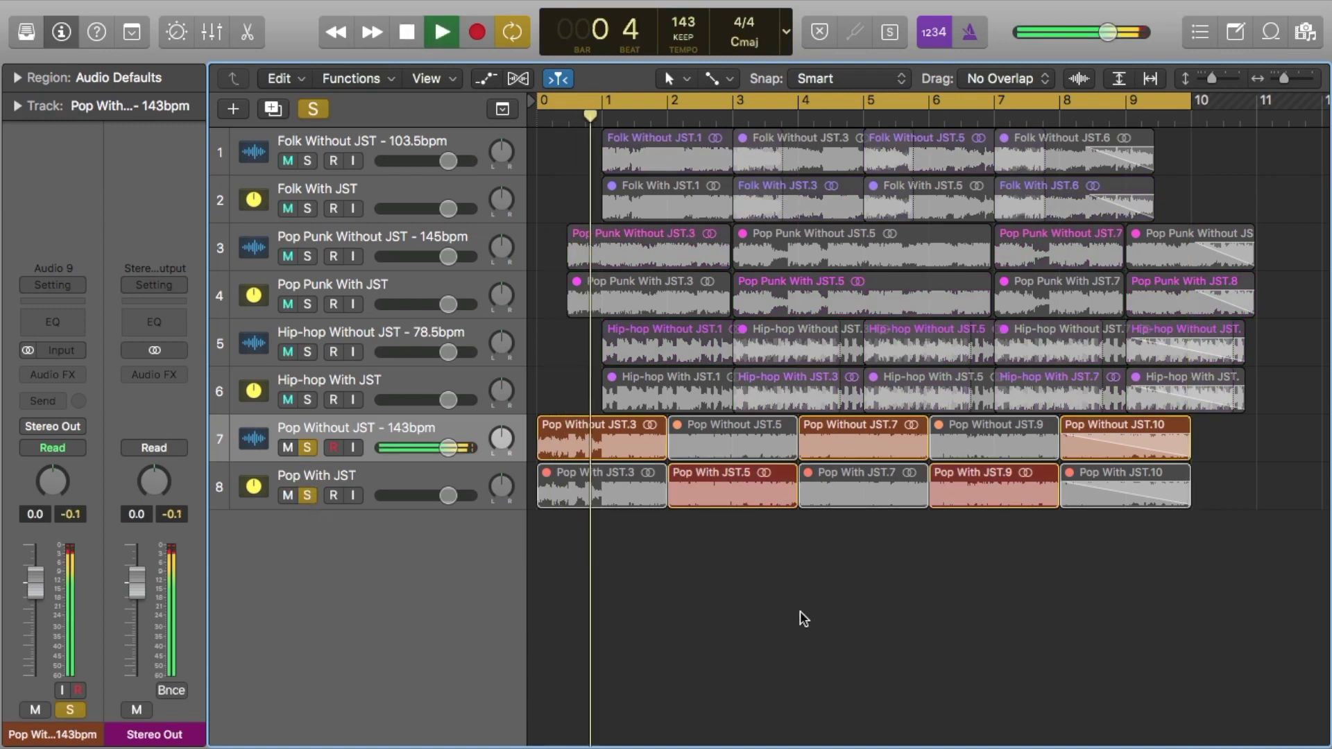